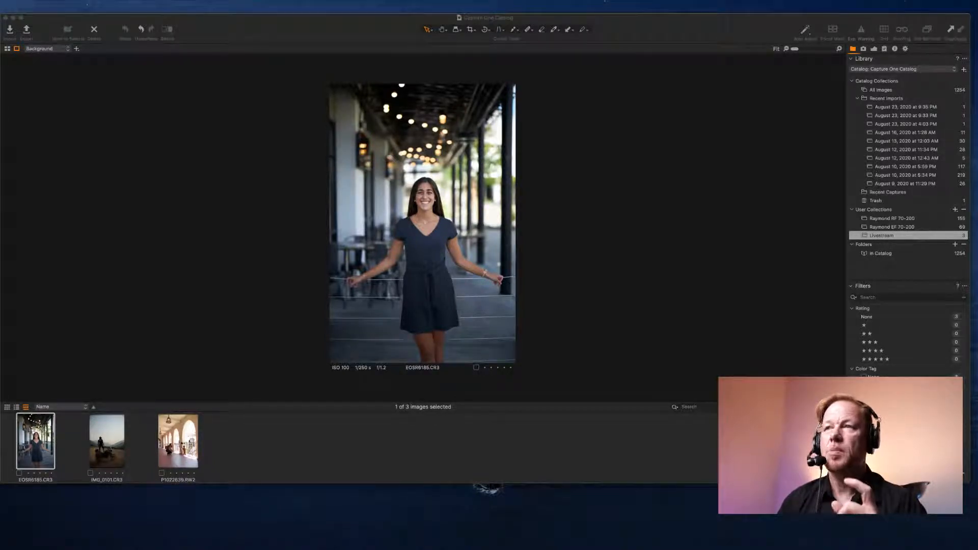
Preview the motorcycle photo and the archway photo, and return to the portrait EOSR6185.CR3
{"action": "left_click", "coordinate": [110, 445]}
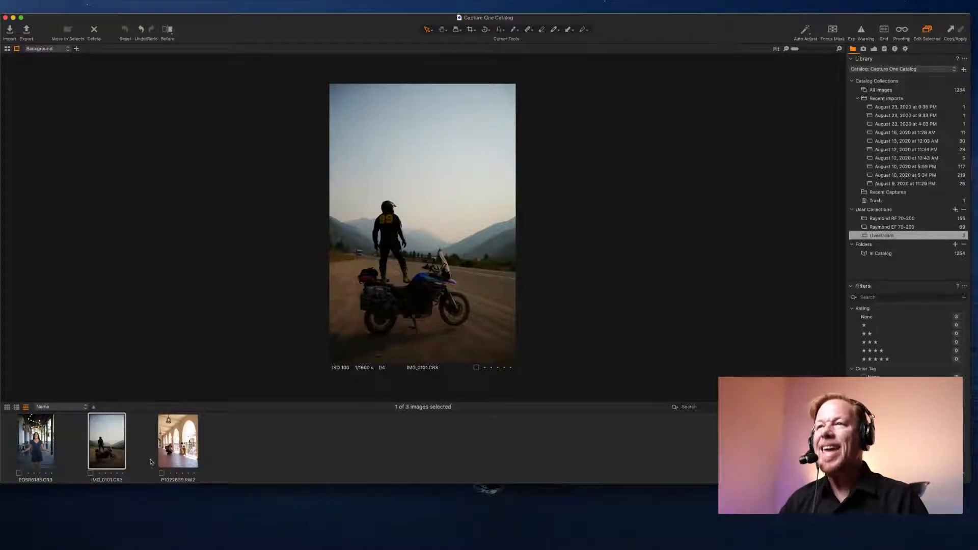
{"action": "left_click", "coordinate": [171, 433]}
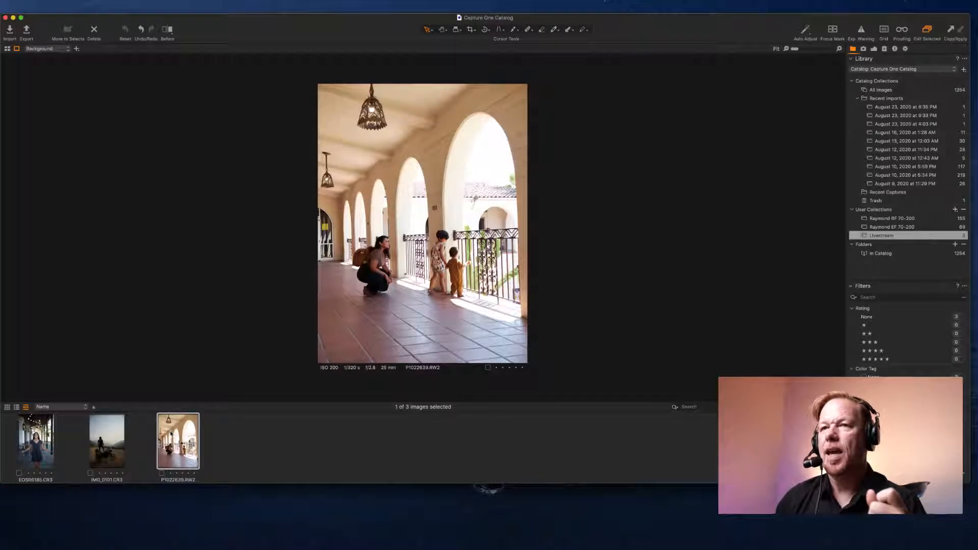
{"action": "left_click", "coordinate": [40, 434]}
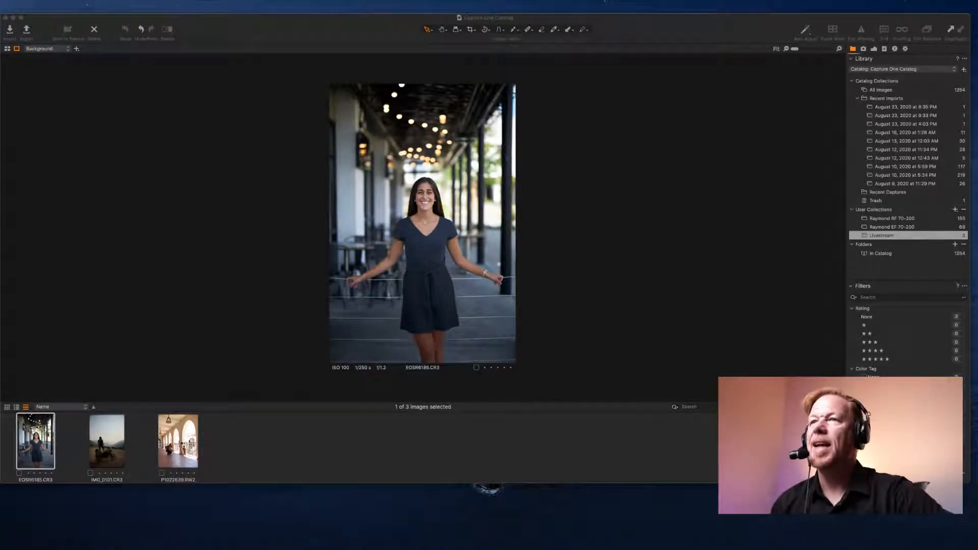
Crop the portrait to about 13.3 in wide, centred on the woman from the hanging lights to her knees, and inspect her face up close
{"action": "left_click", "coordinate": [470, 29]}
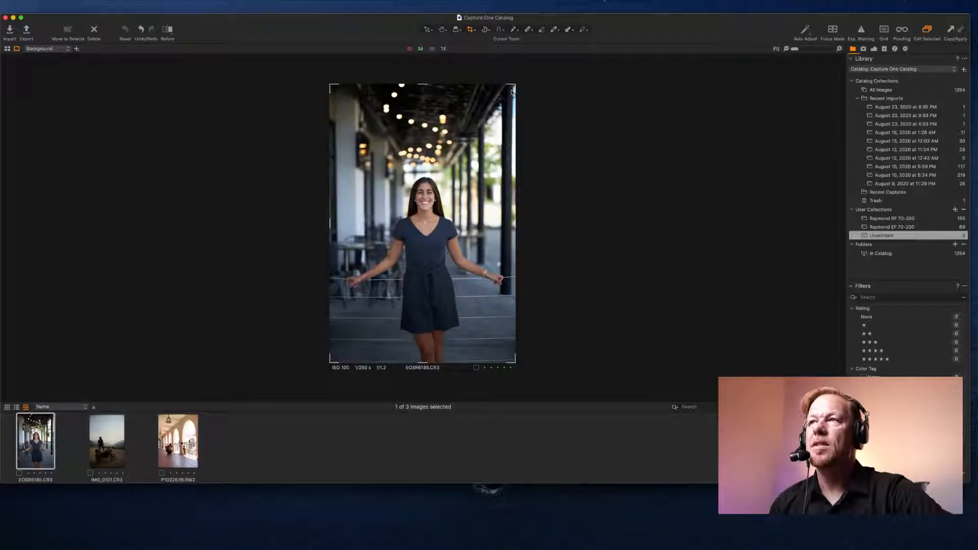
{"action": "left_click_drag", "start_coordinate": [515, 85], "coordinate": [484, 127]}
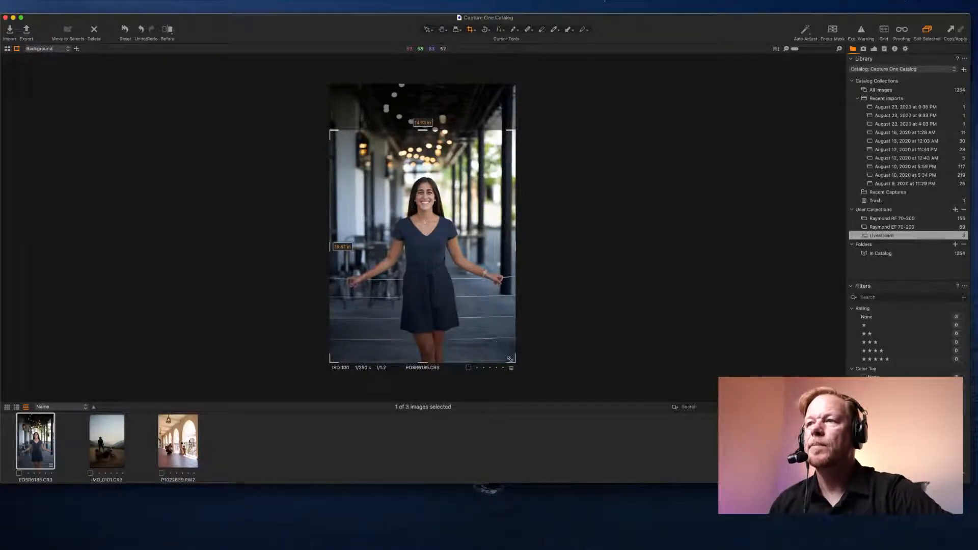
{"action": "left_click_drag", "start_coordinate": [512, 363], "coordinate": [464, 283]}
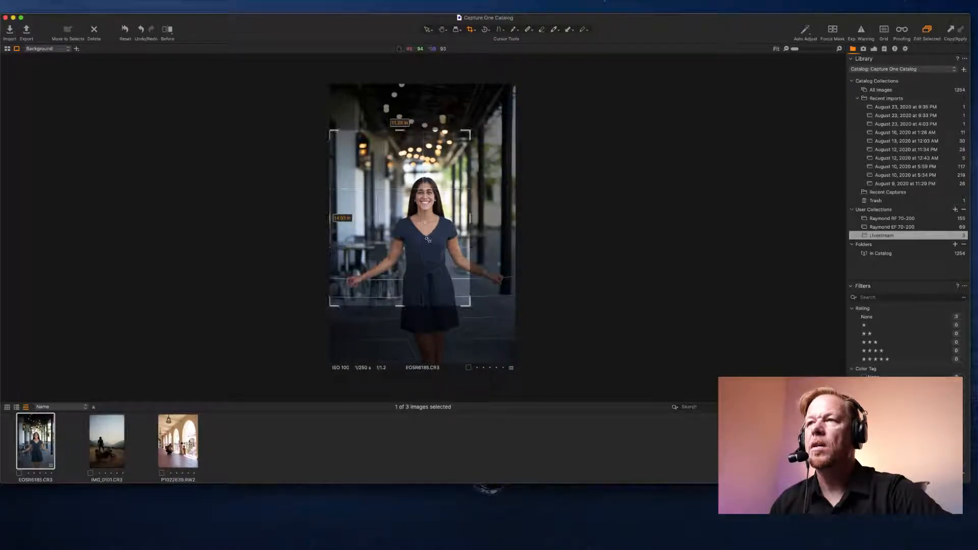
{"action": "left_click_drag", "start_coordinate": [428, 240], "coordinate": [453, 254]}
{"action": "left_click_drag", "start_coordinate": [359, 319], "coordinate": [344, 335]}
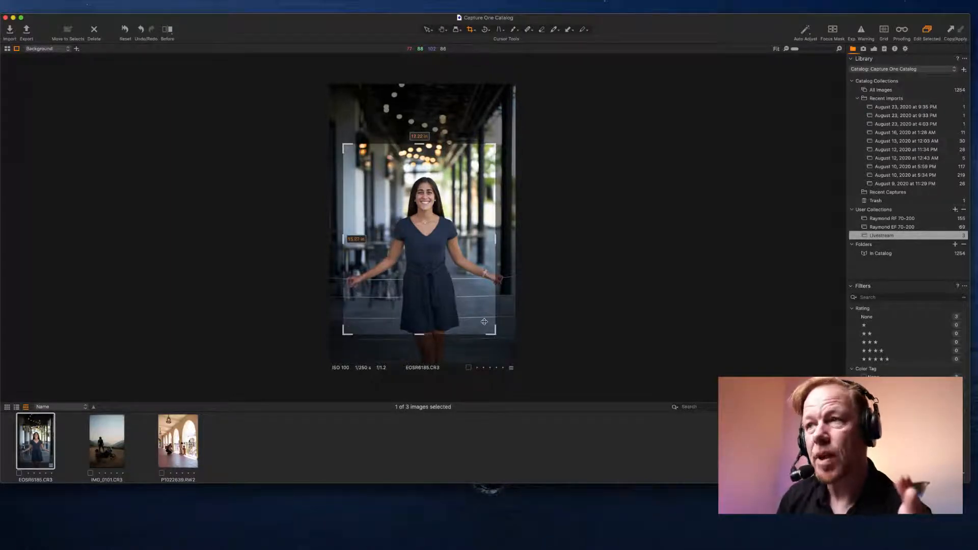
{"action": "left_click_drag", "start_coordinate": [492, 331], "coordinate": [509, 352]}
{"action": "left_click_drag", "start_coordinate": [470, 310], "coordinate": [467, 298]}
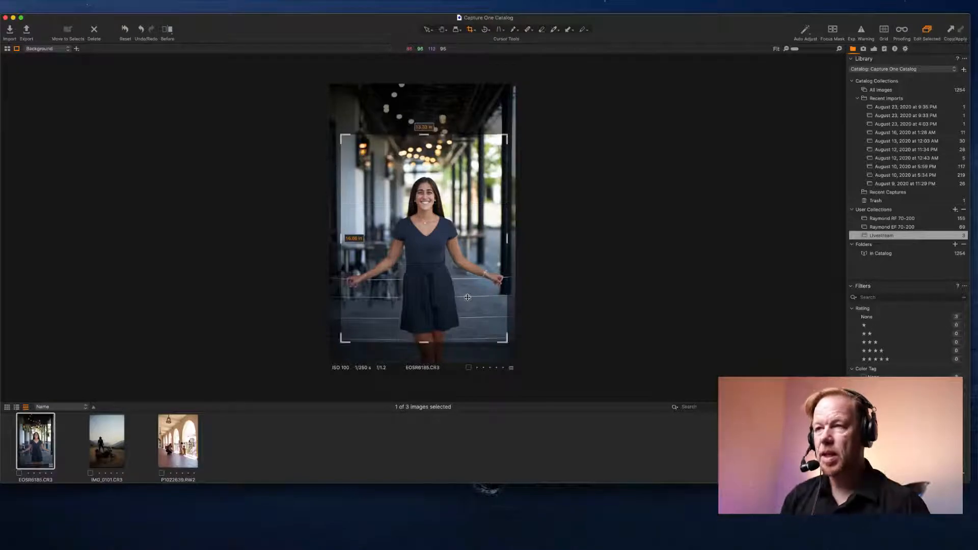
{"action": "key", "text": "h"}
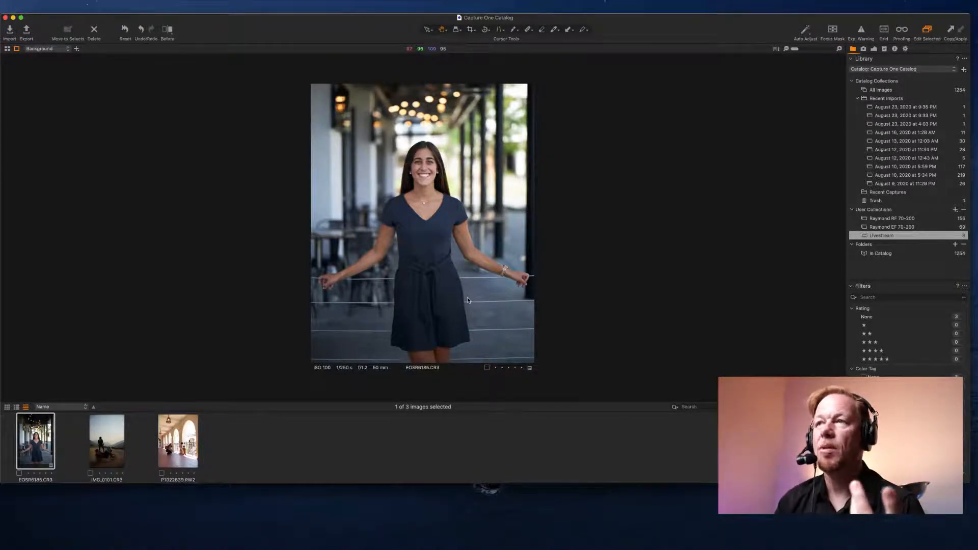
{"action": "scroll", "coordinate": [413, 163], "scroll_direction": "up", "scroll_amount": 5}
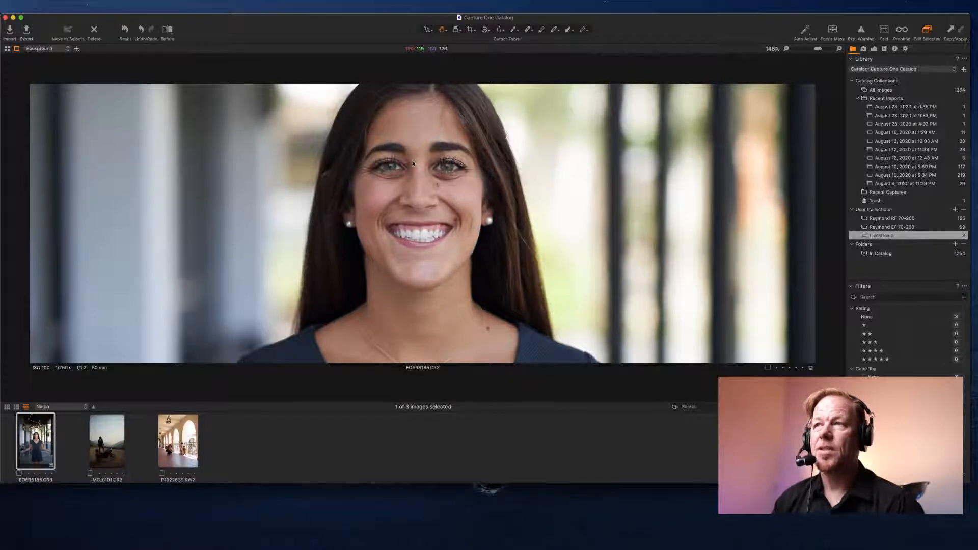
{"action": "scroll", "coordinate": [413, 164], "scroll_direction": "down", "scroll_amount": 10}
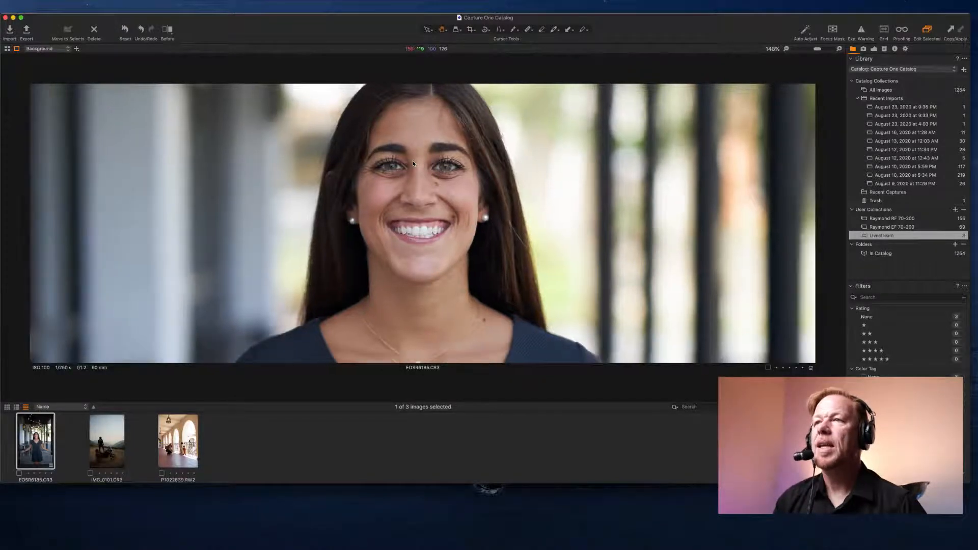
Tighten the portrait's crop to a waist-up framing of about 8 by 10 in
{"action": "left_click", "coordinate": [471, 31]}
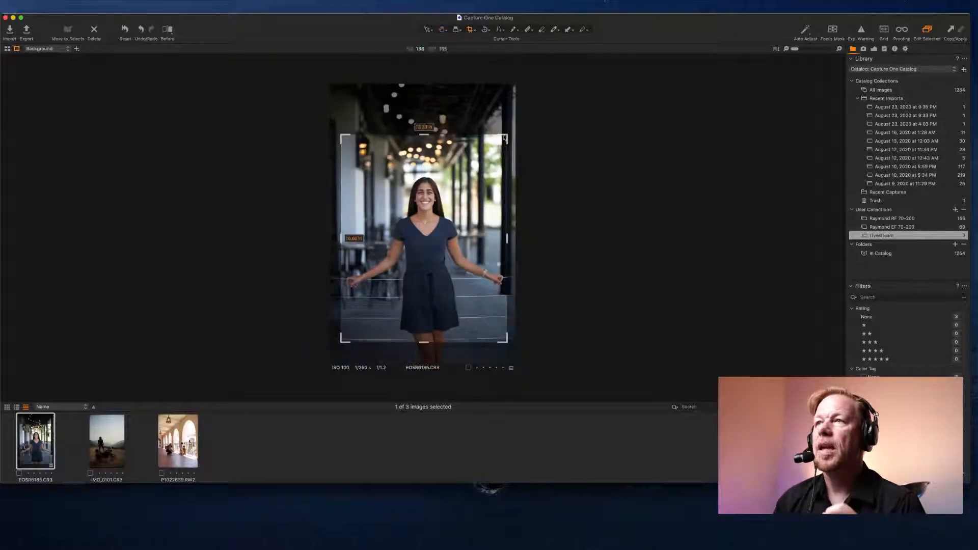
{"action": "left_click_drag", "start_coordinate": [507, 135], "coordinate": [433, 218]}
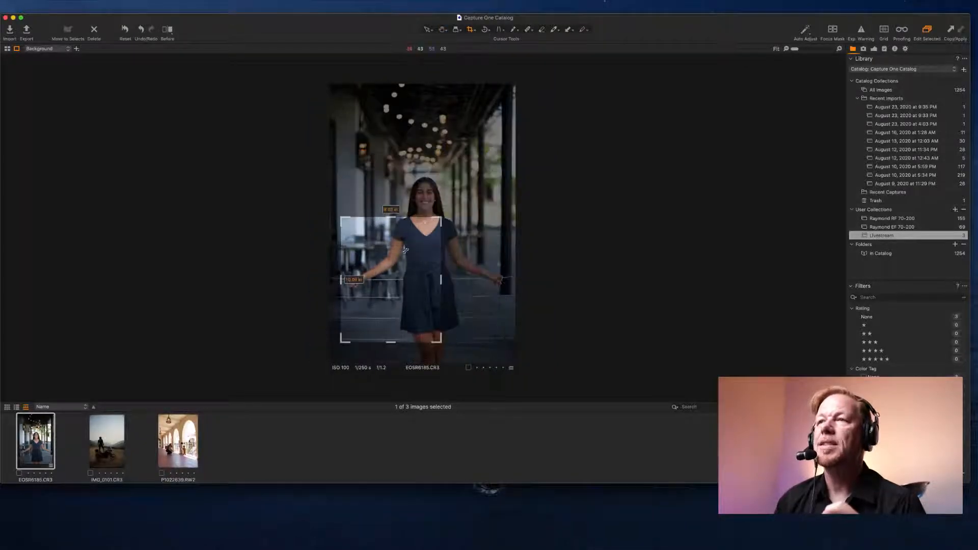
{"action": "left_click_drag", "start_coordinate": [405, 250], "coordinate": [442, 201]}
{"action": "key", "text": "Return"}
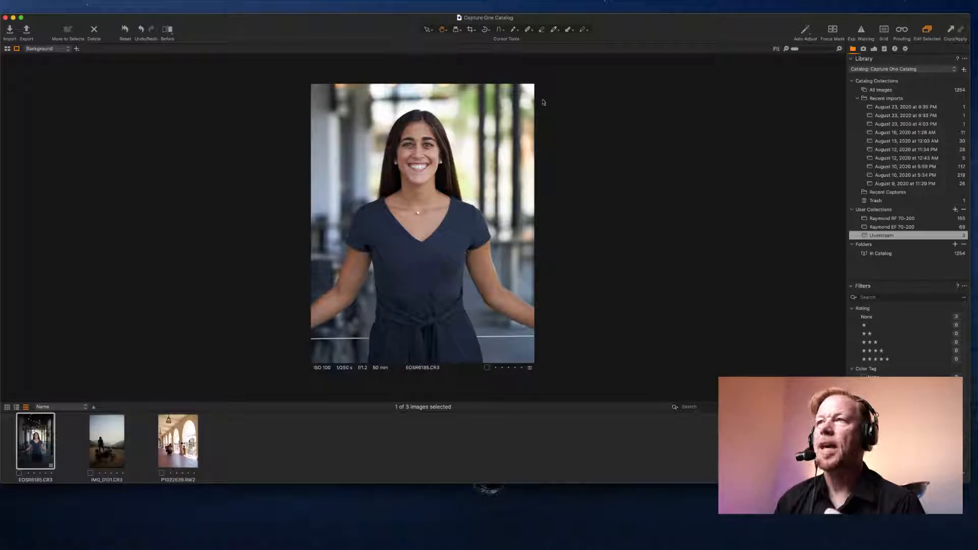
Tighten the crop to a head-and-shoulders framing of about 5.5 by 6.9 in
{"action": "left_click", "coordinate": [470, 30]}
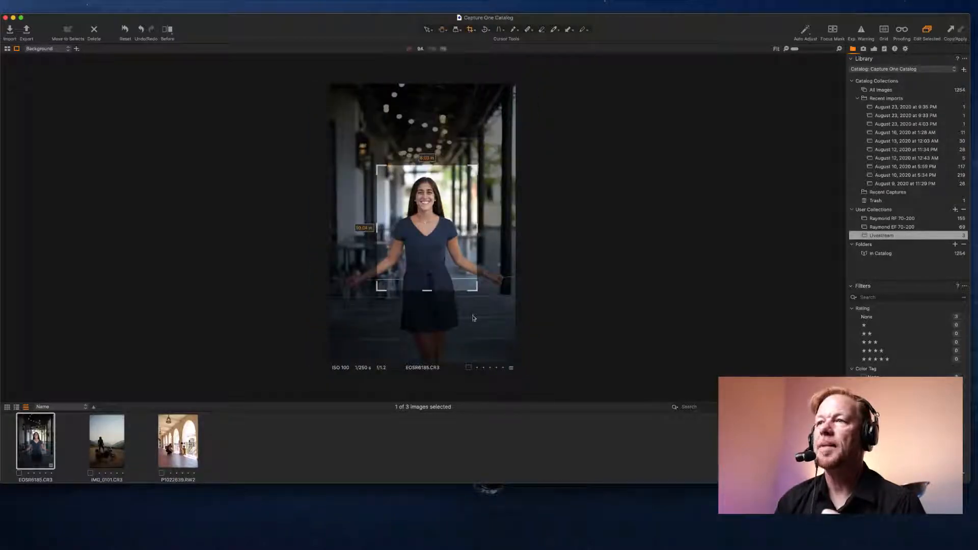
{"action": "left_click_drag", "start_coordinate": [476, 290], "coordinate": [439, 225]}
{"action": "key", "text": "h"}
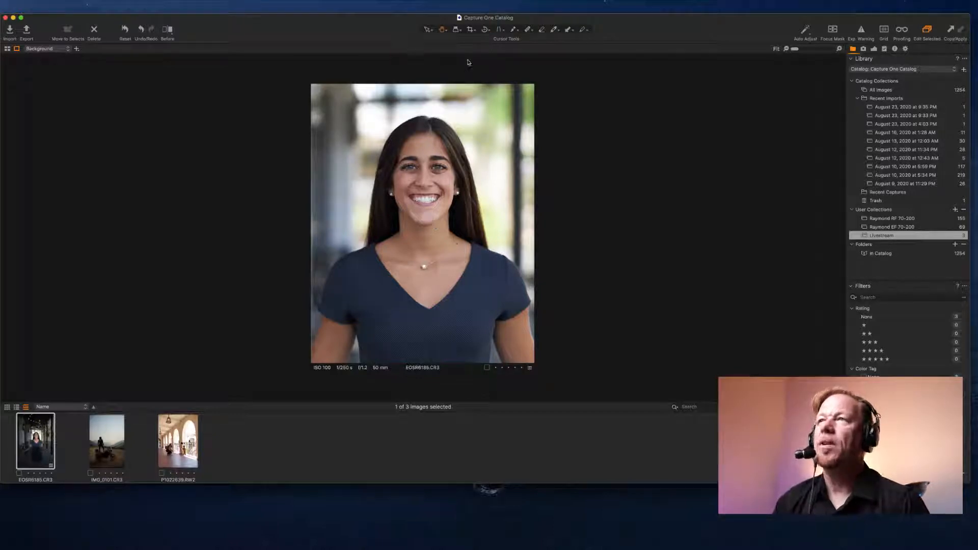
Widen the crop to the photo's full width, about 14.9 by 18.7 in, and reset all of the portrait's adjustments
{"action": "left_click", "coordinate": [471, 29]}
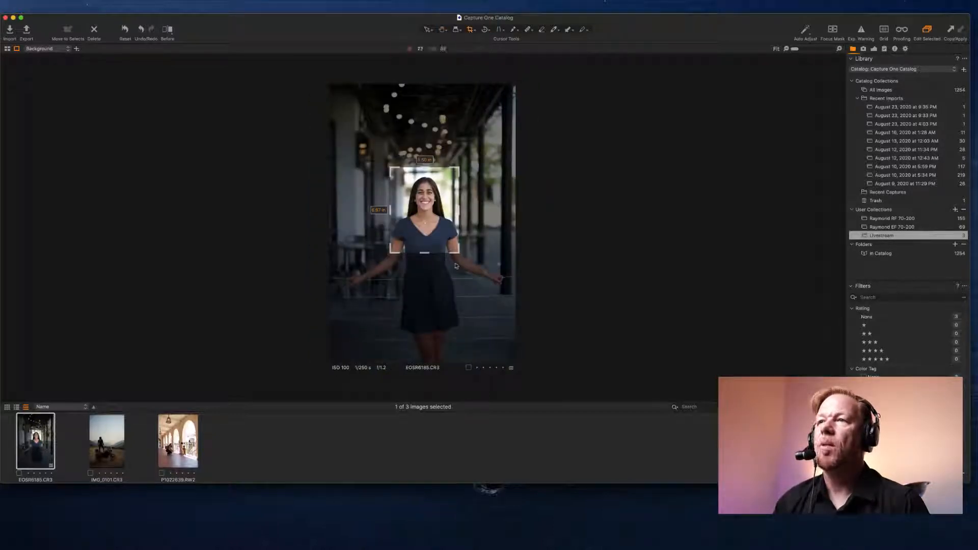
{"action": "left_click_drag", "start_coordinate": [459, 249], "coordinate": [503, 393]}
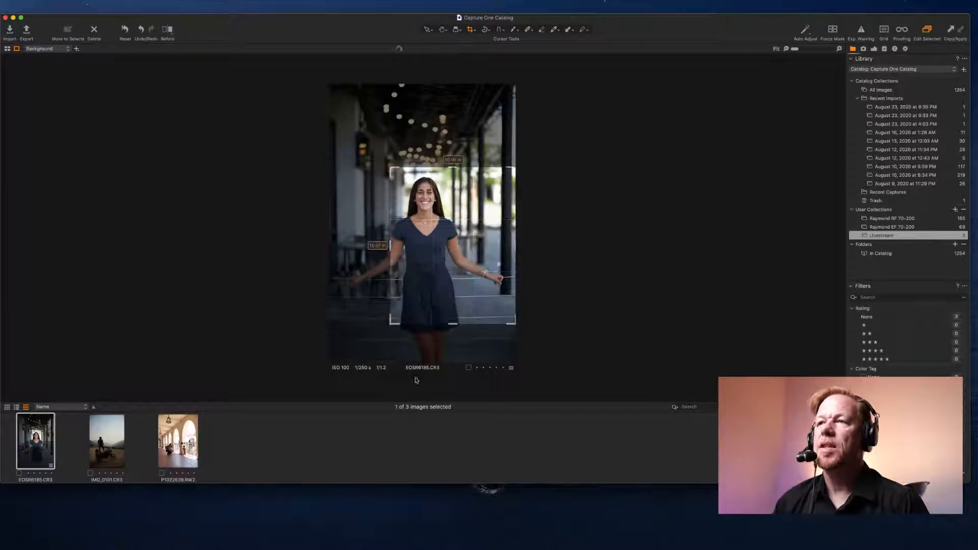
{"action": "left_click_drag", "start_coordinate": [391, 322], "coordinate": [332, 375]}
{"action": "left_click_drag", "start_coordinate": [354, 175], "coordinate": [383, 155]}
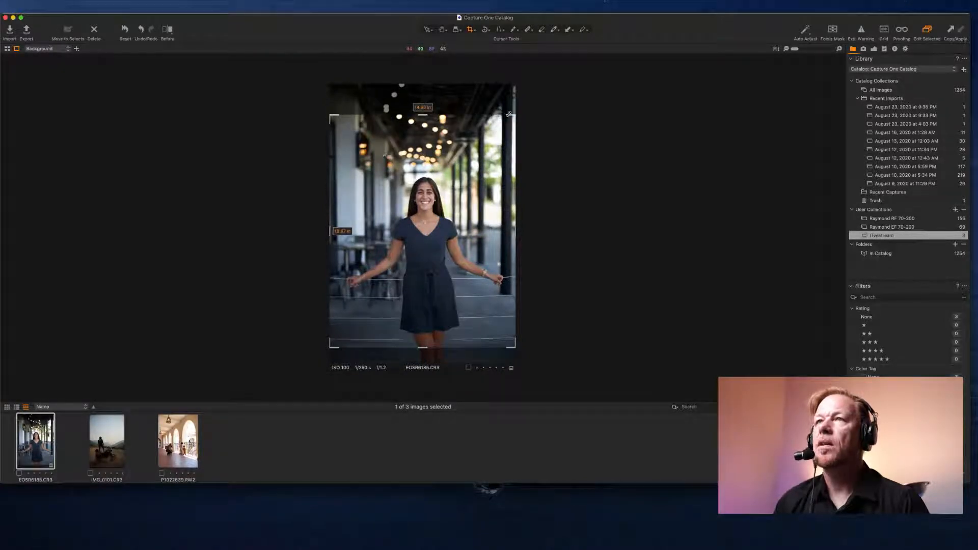
{"action": "left_click", "coordinate": [124, 26]}
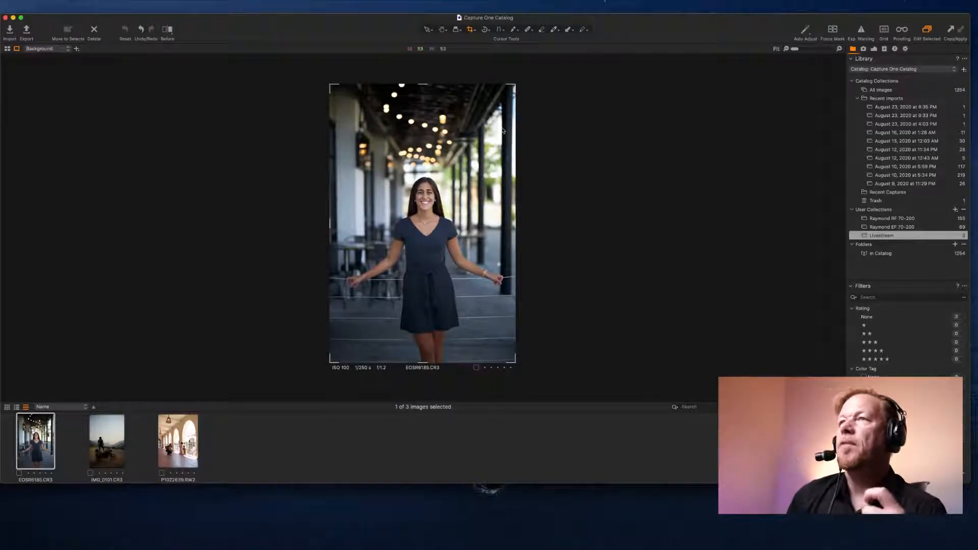
{"action": "left_click", "coordinate": [427, 30]}
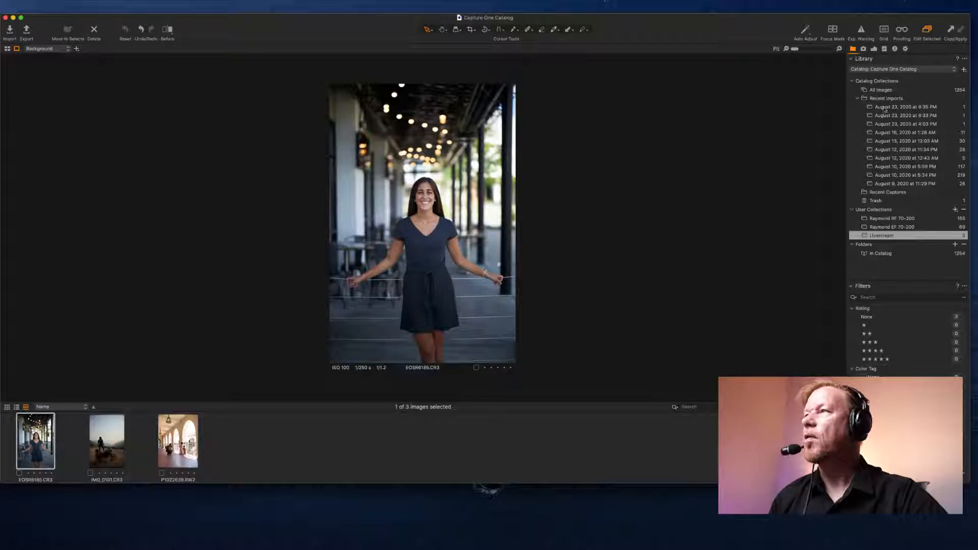
Darken the portrait's background layer with Exposure -0.13, Shadow -48, Black -16 and Highlight -91
{"action": "left_click", "coordinate": [874, 49]}
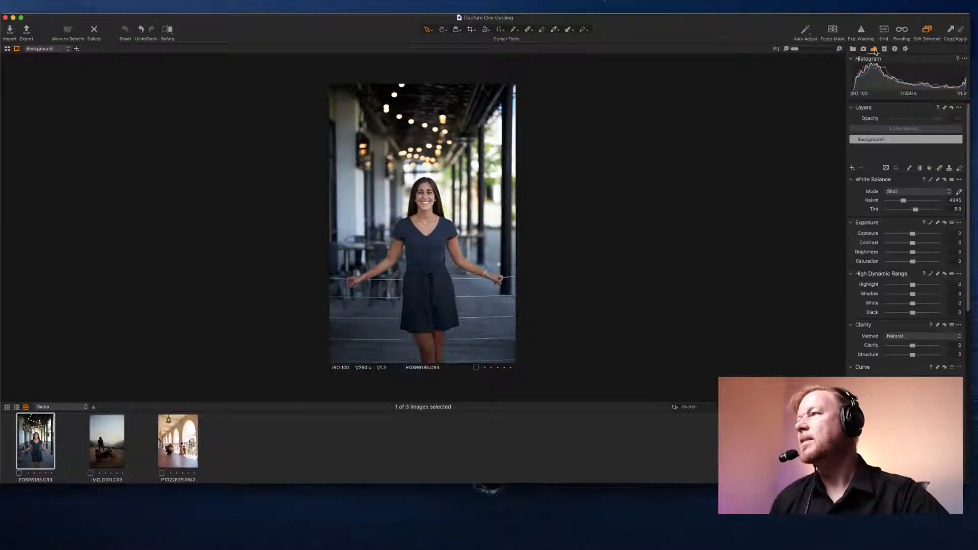
{"action": "mouse_move", "coordinate": [911, 235]}
{"action": "left_mouse_down"}
{"action": "mouse_move", "coordinate": [896, 235]}
{"action": "mouse_move", "coordinate": [919, 236]}
{"action": "mouse_move", "coordinate": [912, 236]}
{"action": "left_mouse_up"}
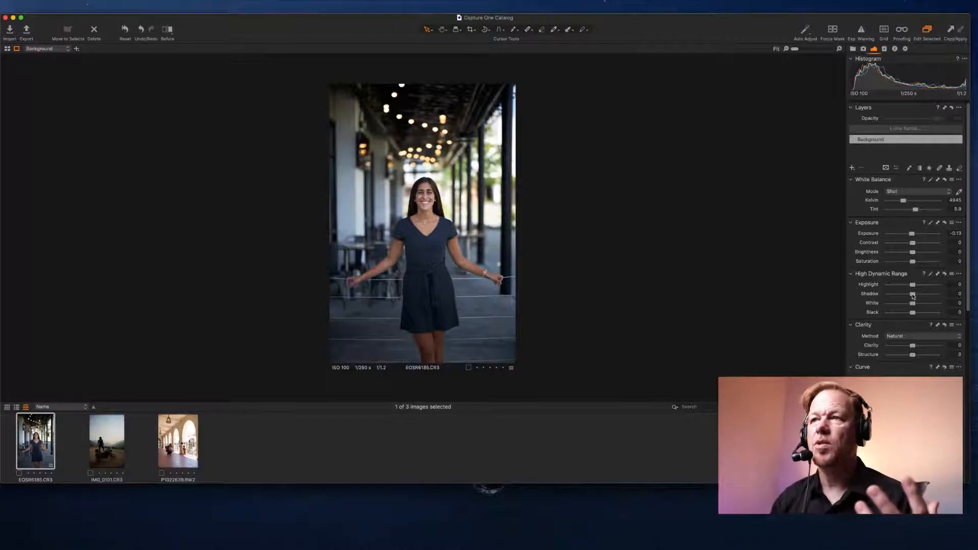
{"action": "left_click_drag", "start_coordinate": [912, 294], "coordinate": [900, 296]}
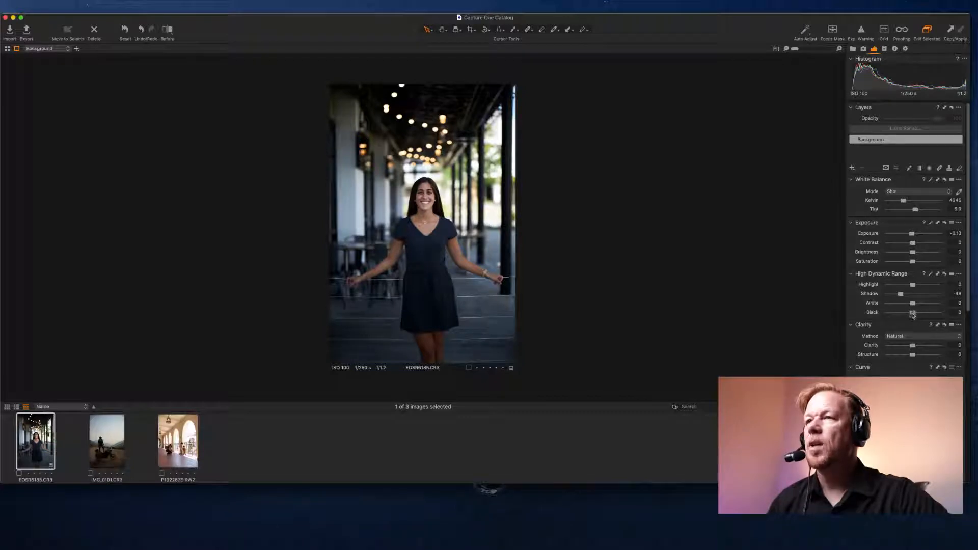
{"action": "left_click_drag", "start_coordinate": [913, 316], "coordinate": [908, 315]}
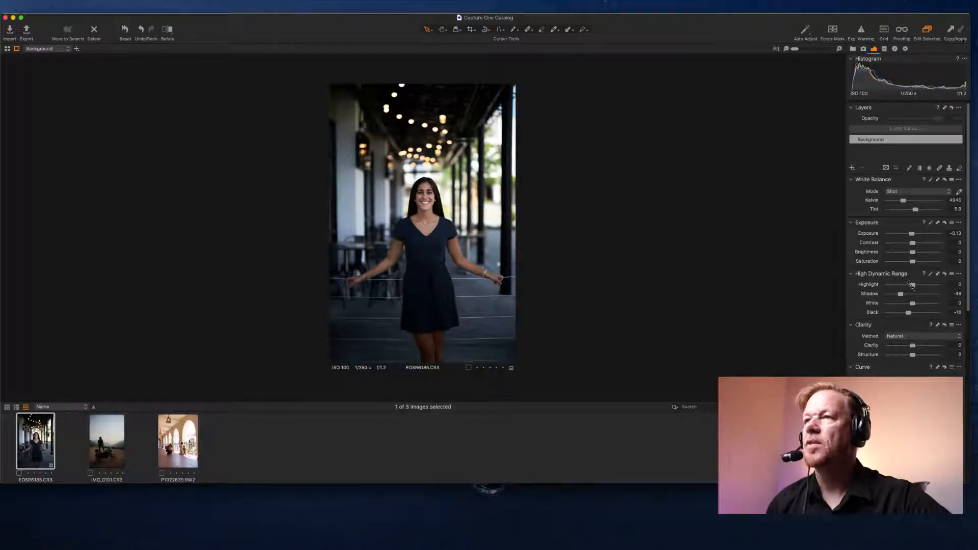
{"action": "left_click_drag", "start_coordinate": [912, 286], "coordinate": [888, 287]}
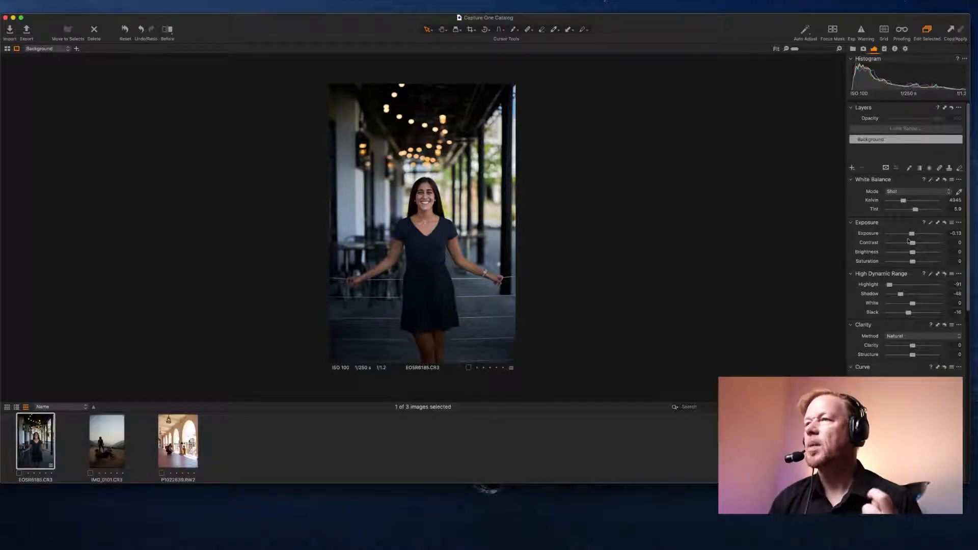
Refine the background layer's tones to Exposure -0.36 and Highlight -85
{"action": "left_click_drag", "start_coordinate": [912, 234], "coordinate": [910, 235]}
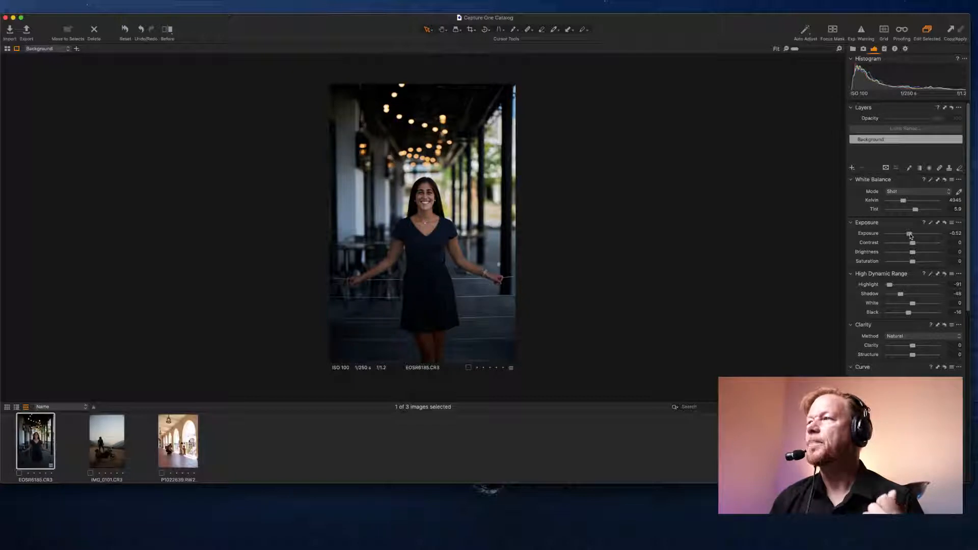
{"action": "left_click_drag", "start_coordinate": [891, 288], "coordinate": [890, 288]}
{"action": "left_click_drag", "start_coordinate": [905, 235], "coordinate": [908, 234]}
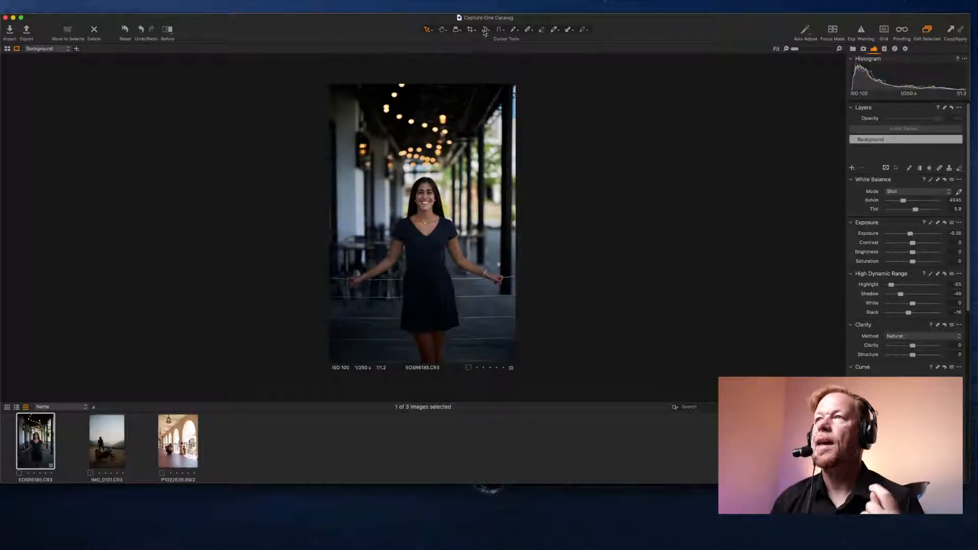
Draw a diagonal linear gradient mask from the photo's upper-right corner toward the woman's head
{"action": "left_click", "coordinate": [501, 29]}
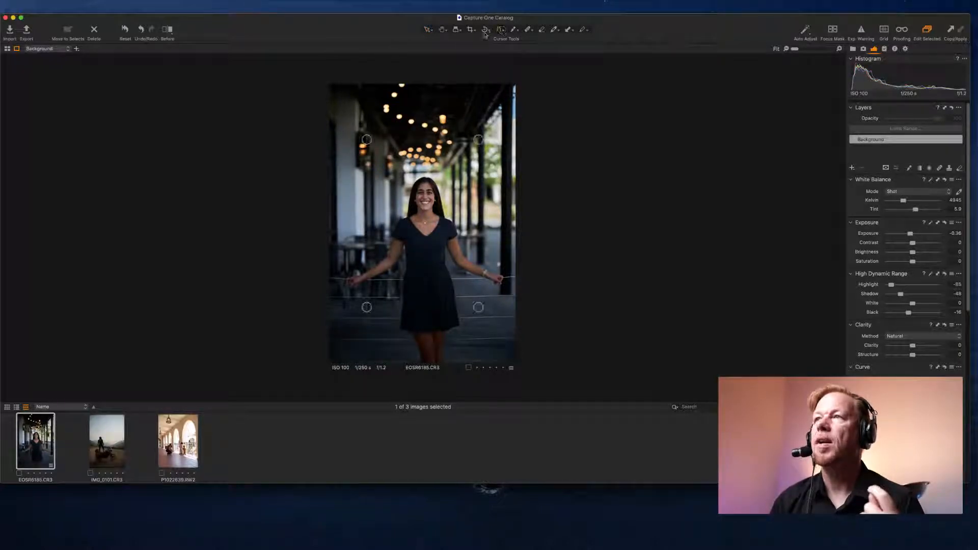
{"action": "left_click", "coordinate": [514, 31]}
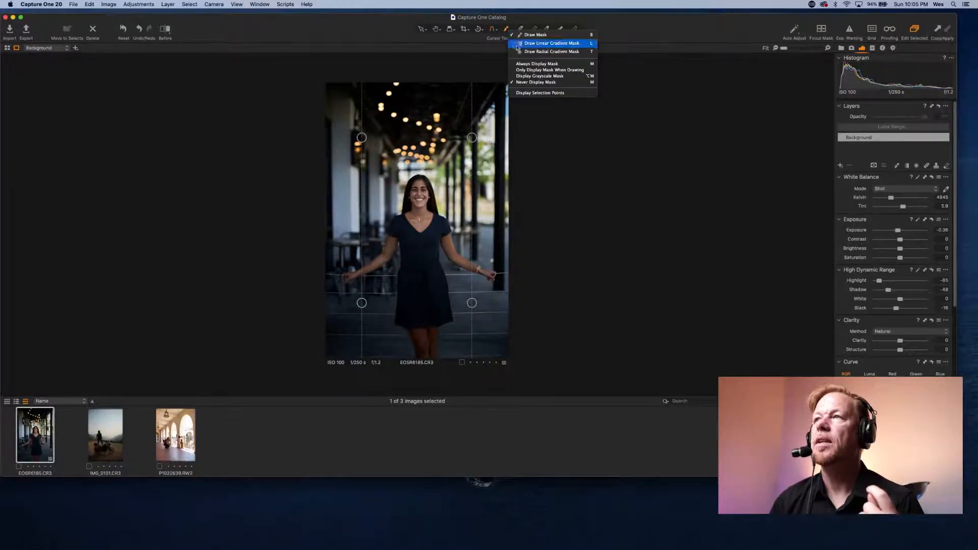
{"action": "left_click", "coordinate": [520, 80]}
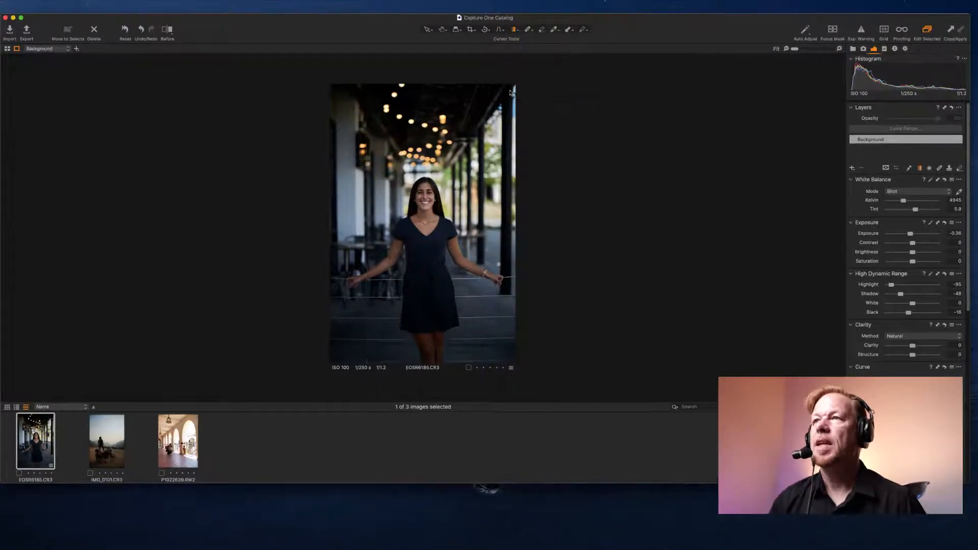
{"action": "left_click_drag", "start_coordinate": [509, 91], "coordinate": [455, 190]}
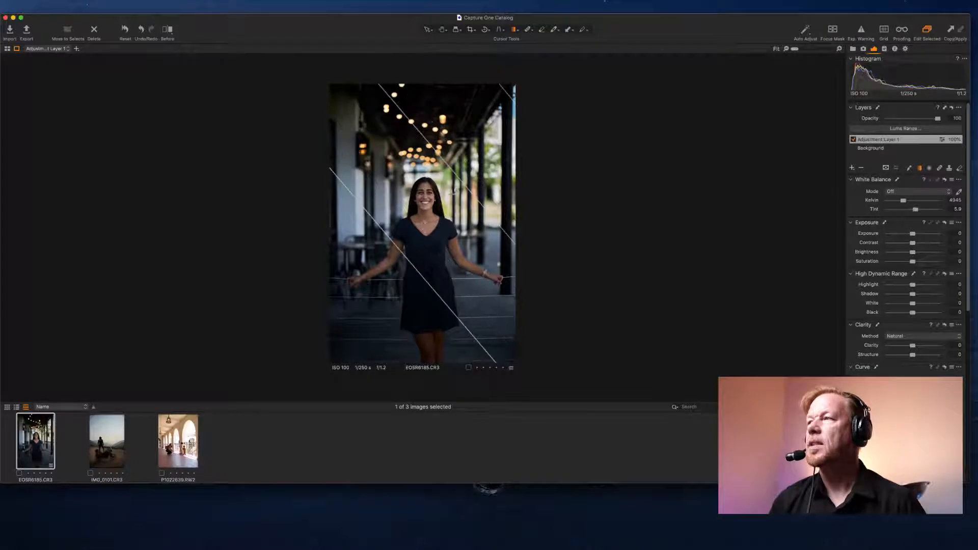
Set the gradient adjustment layer's Exposure to -0.09 and Highlight to -67
{"action": "left_click_drag", "start_coordinate": [912, 284], "coordinate": [881, 289]}
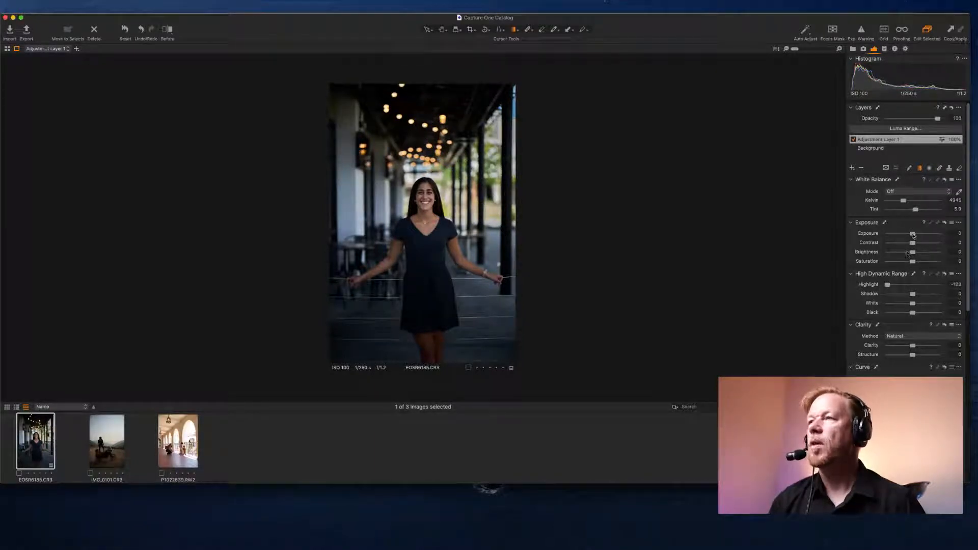
{"action": "left_click_drag", "start_coordinate": [912, 234], "coordinate": [912, 234]}
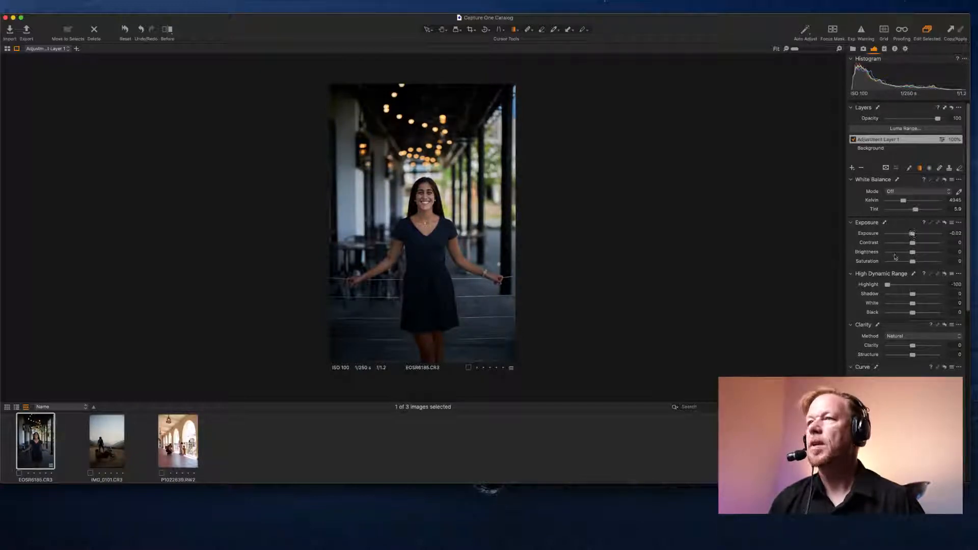
{"action": "left_click_drag", "start_coordinate": [888, 285], "coordinate": [896, 286]}
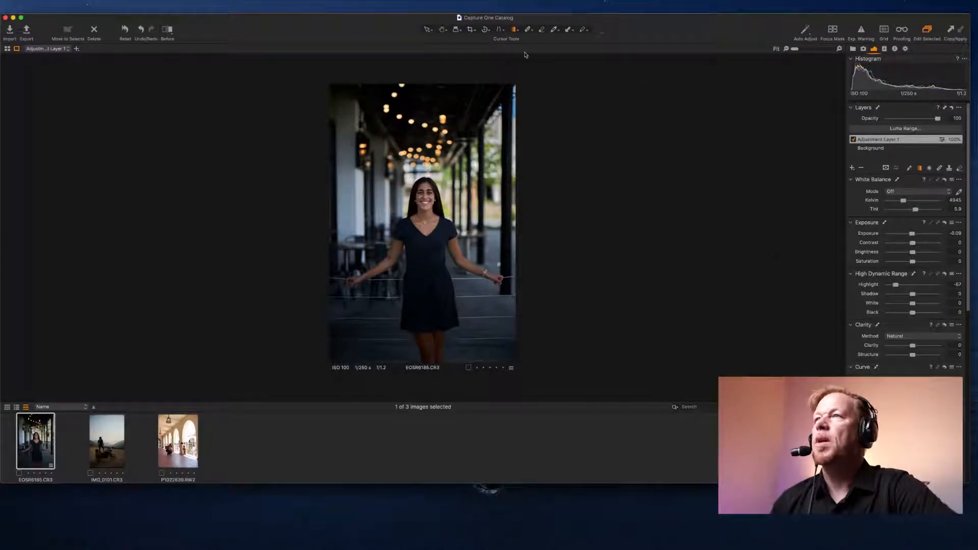
{"action": "left_click", "coordinate": [516, 29]}
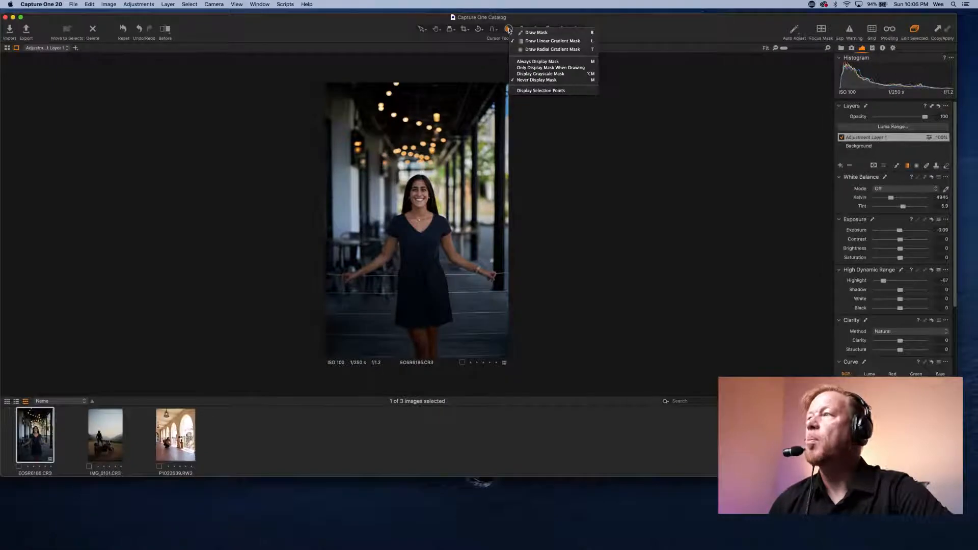
{"action": "left_click", "coordinate": [508, 30]}
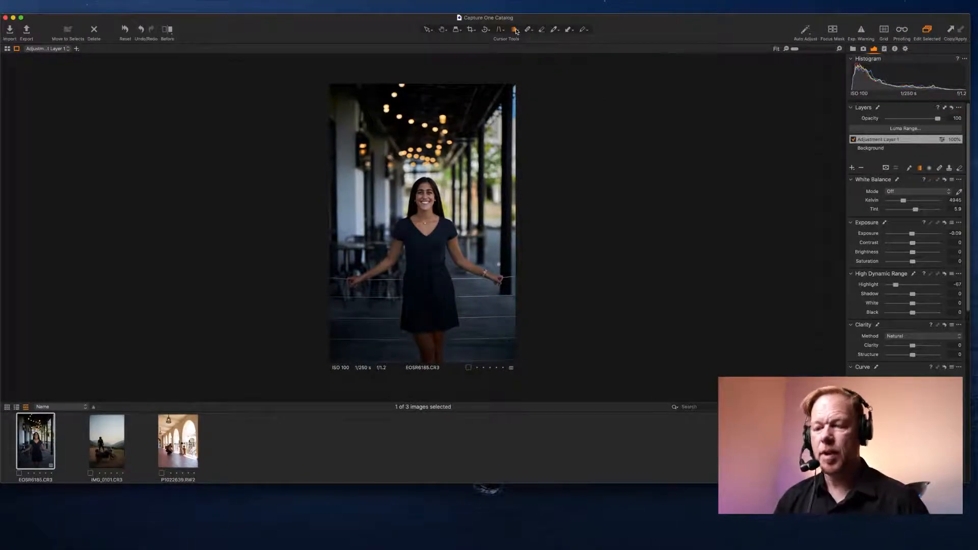
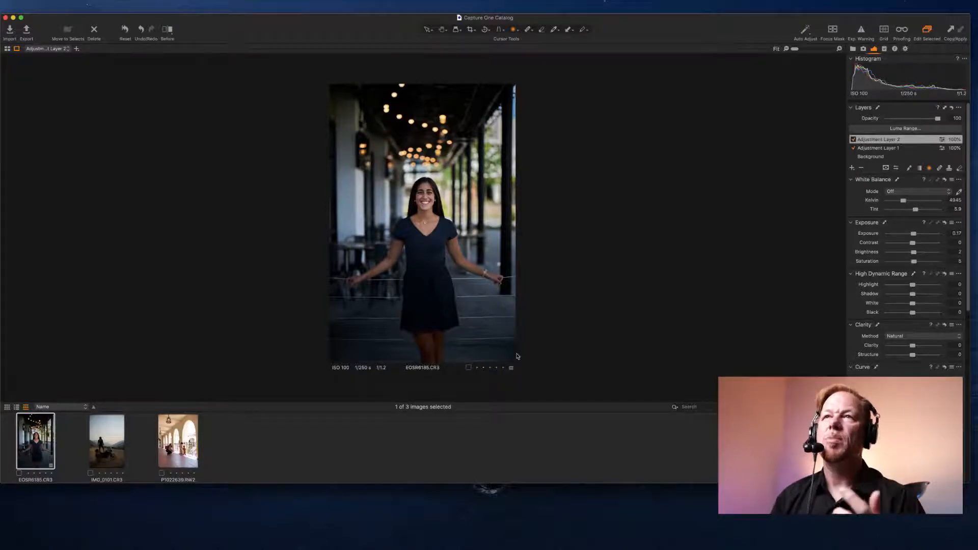
Compare the portrait's before and after versions by sweeping the split divider across the whole photo
{"action": "left_click", "coordinate": [167, 29]}
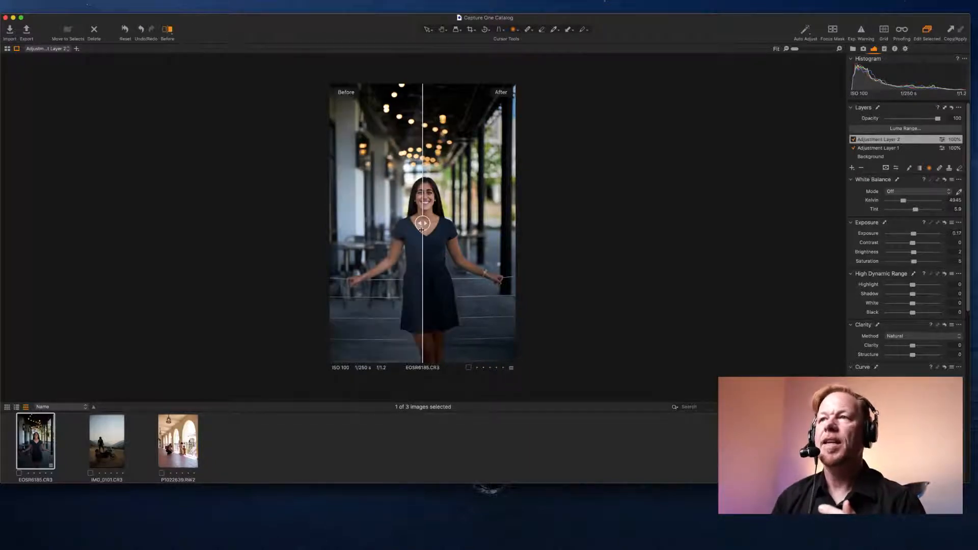
{"action": "left_click_drag", "start_coordinate": [423, 225], "coordinate": [488, 241]}
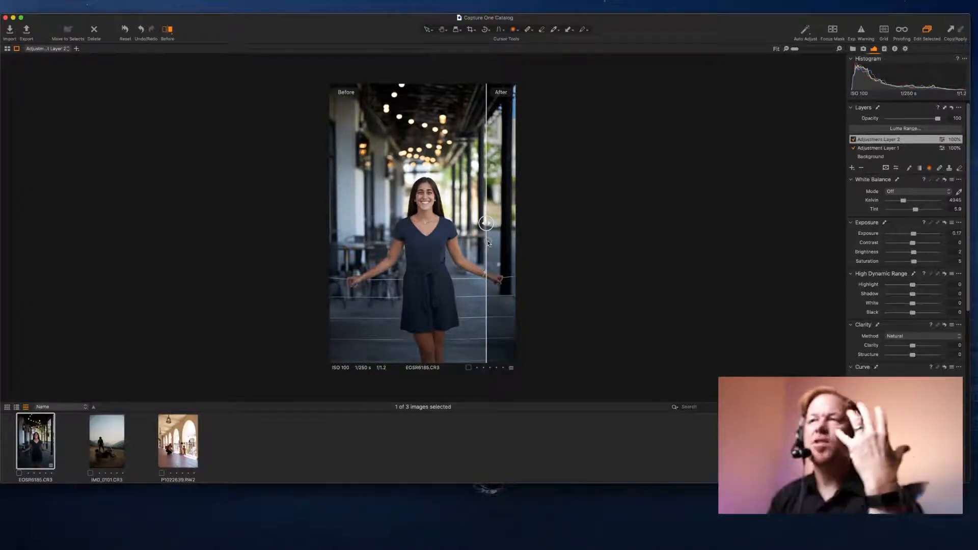
{"action": "left_click_drag", "start_coordinate": [487, 240], "coordinate": [333, 222]}
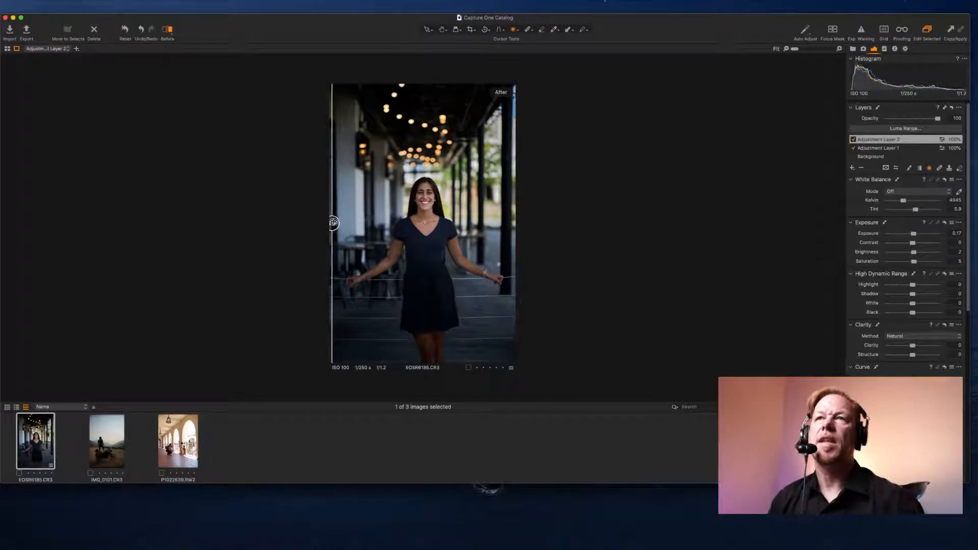
{"action": "left_click", "coordinate": [164, 33]}
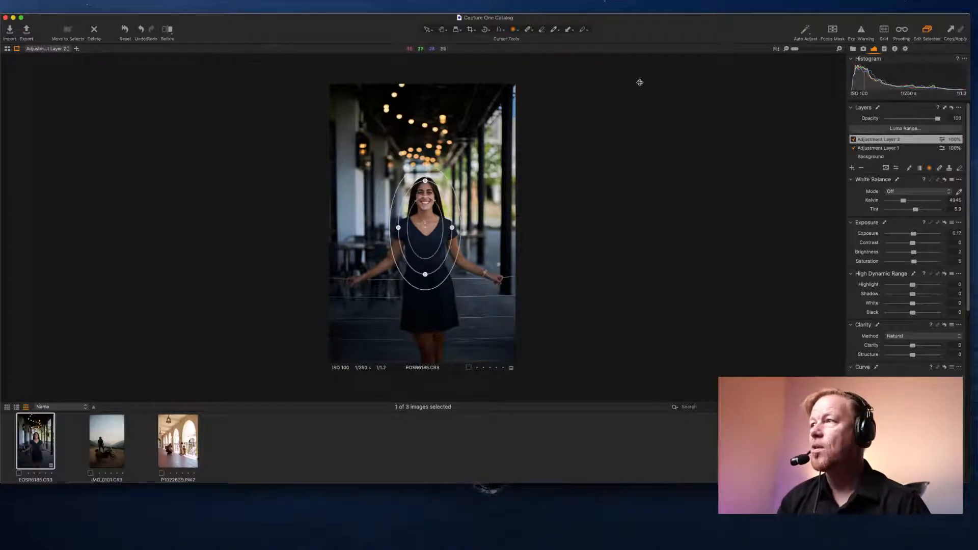
Select the Background layer, examine the woman's face up close, and return to the full photo
{"action": "left_click", "coordinate": [871, 156]}
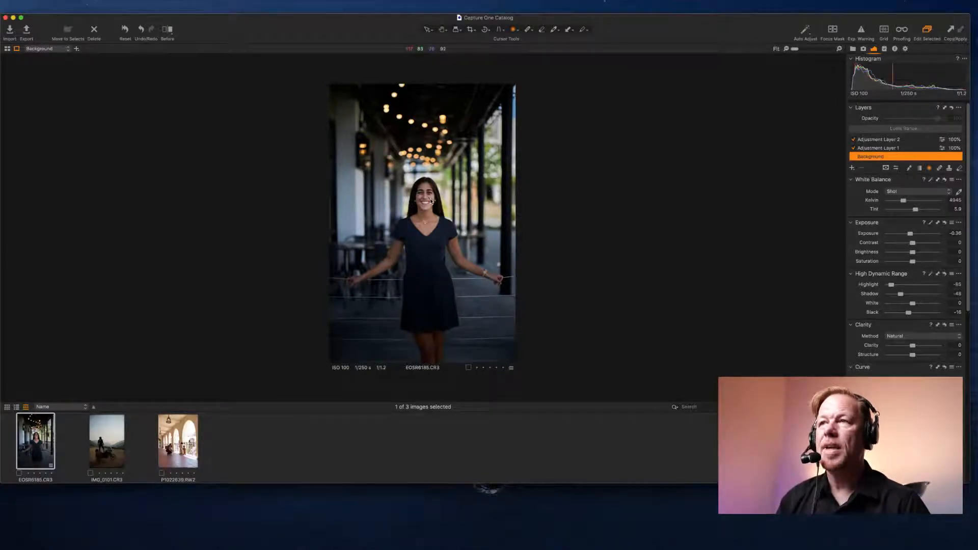
{"action": "scroll", "coordinate": [430, 201], "scroll_direction": "up", "scroll_amount": 3}
{"action": "scroll", "coordinate": [430, 201], "scroll_direction": "up", "scroll_amount": 3}
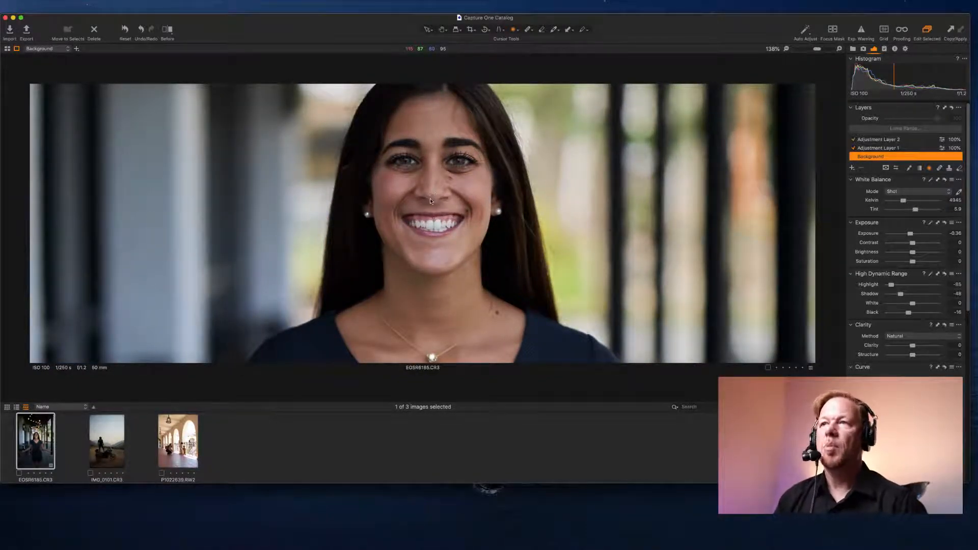
{"action": "scroll", "coordinate": [430, 201], "scroll_direction": "down", "scroll_amount": 5}
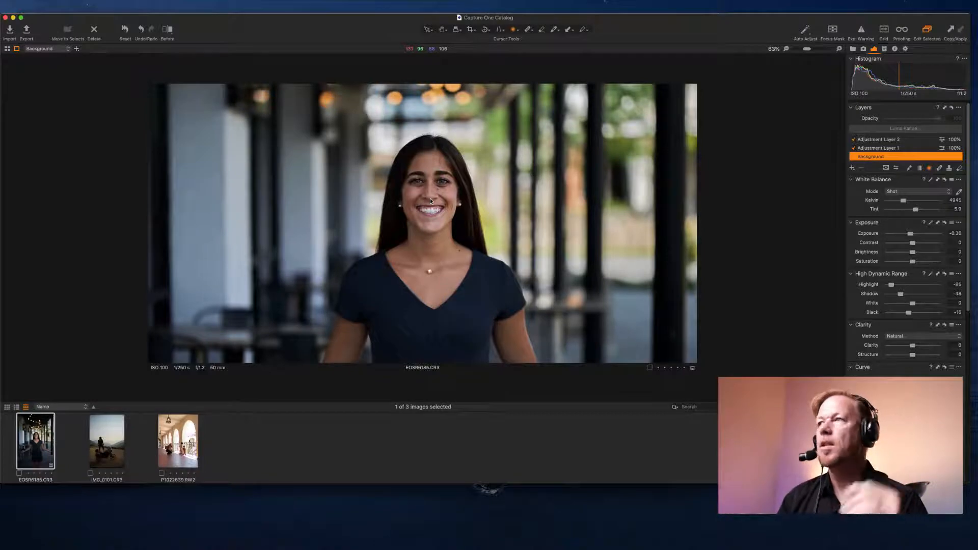
{"action": "scroll", "coordinate": [490, 77], "scroll_direction": "down", "scroll_amount": 2}
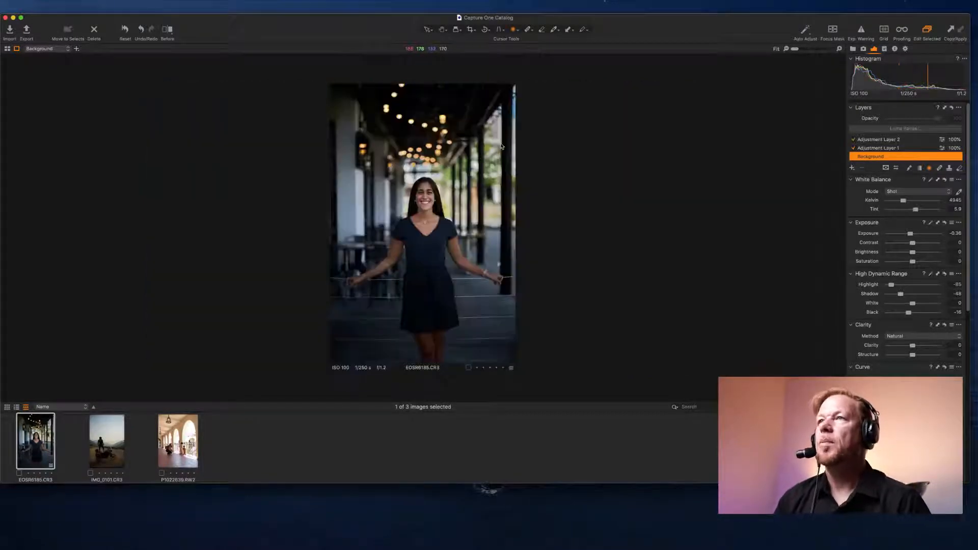
Try a landscape 4x5 crop around the woman's upper body, tightening the frame to about 9.4 by 7.5 in
{"action": "left_click", "coordinate": [471, 31]}
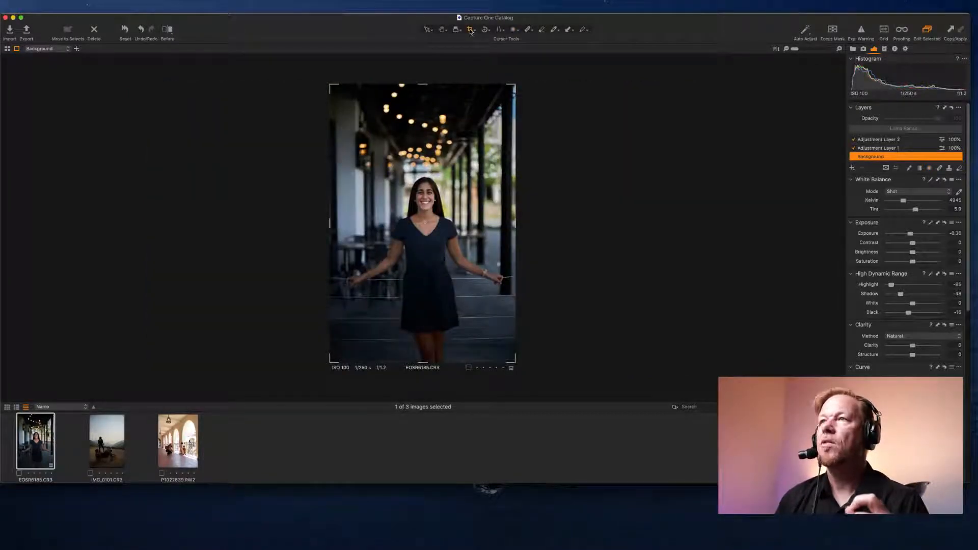
{"action": "left_click_drag", "start_coordinate": [513, 84], "coordinate": [481, 167]}
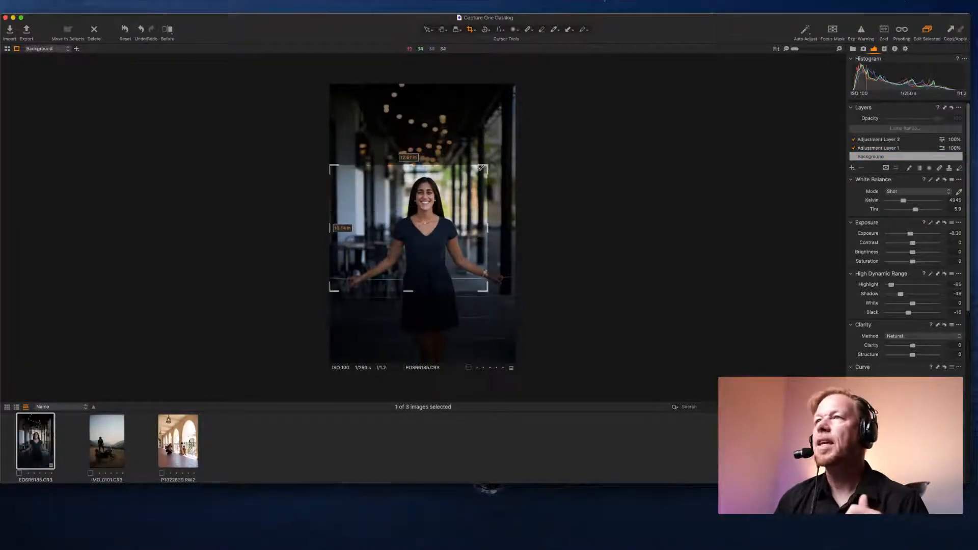
{"action": "right_click", "coordinate": [470, 31]}
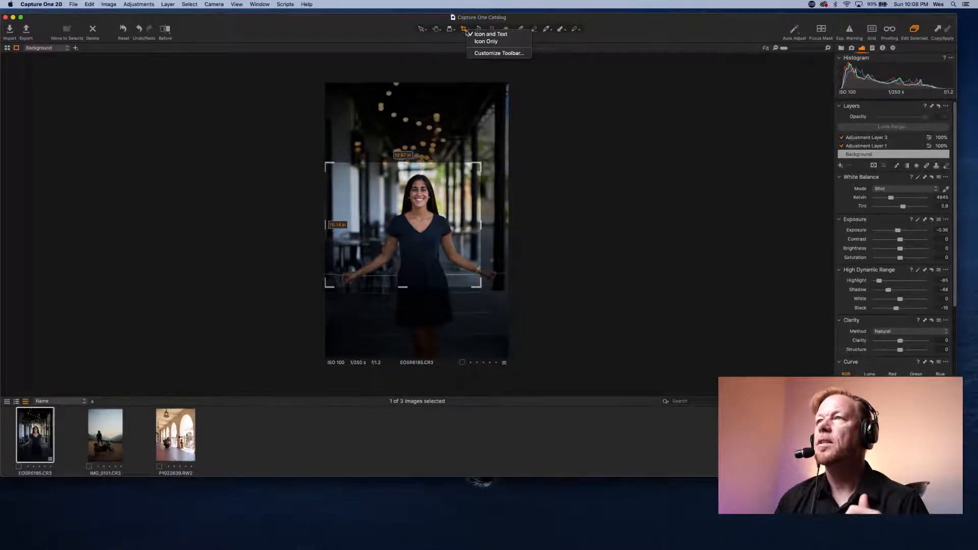
{"action": "left_click", "coordinate": [467, 34]}
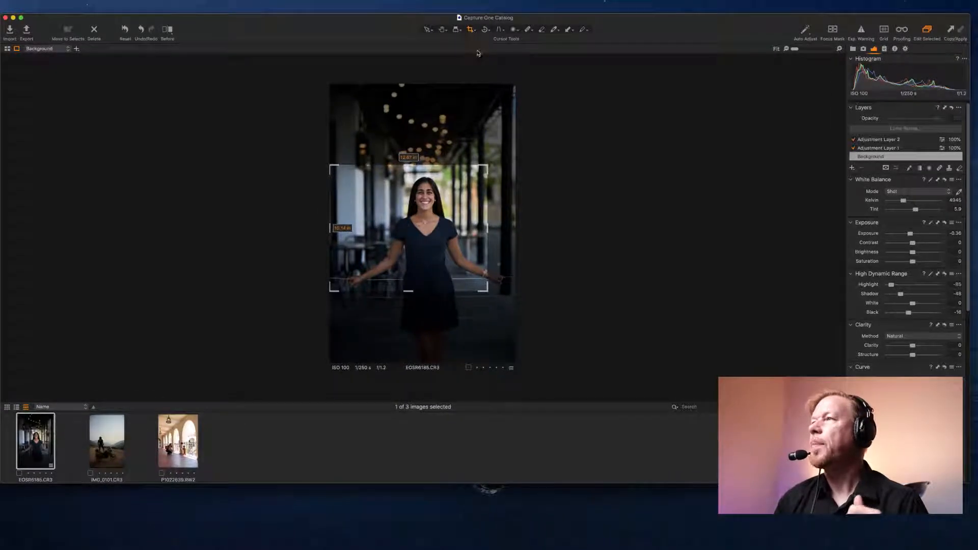
{"action": "left_click", "coordinate": [863, 48]}
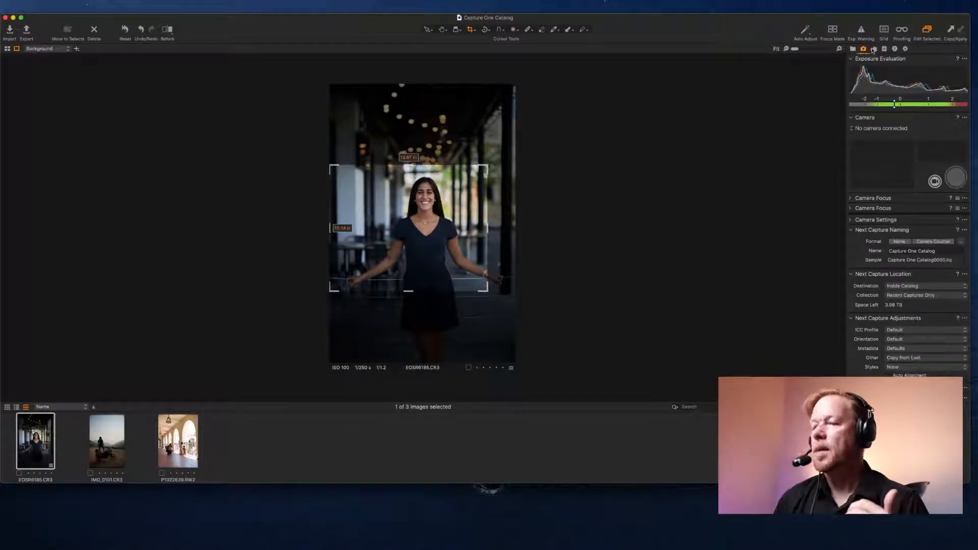
{"action": "left_click", "coordinate": [873, 49]}
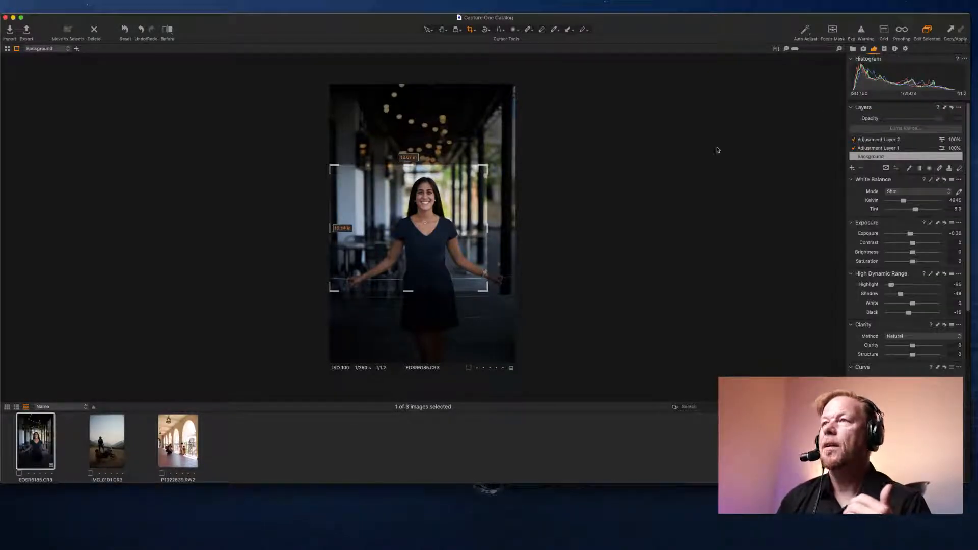
{"action": "left_click_drag", "start_coordinate": [485, 166], "coordinate": [448, 199]}
{"action": "left_click_drag", "start_coordinate": [421, 234], "coordinate": [431, 209]}
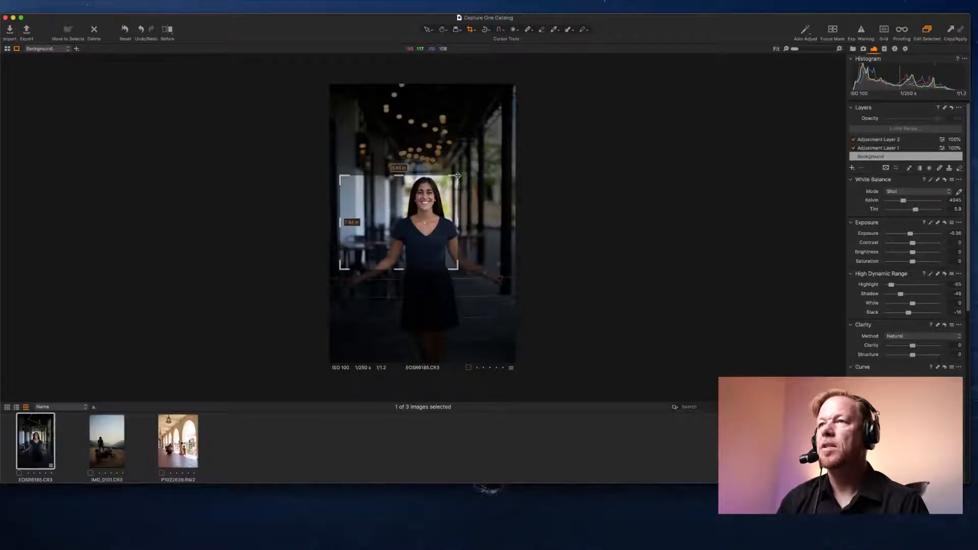
Enlarge the crop to a portrait 4x5 frame of about 14.93 by 18.67 in, spanning the photo's full width and reaching its lower edge
{"action": "left_click_drag", "start_coordinate": [457, 176], "coordinate": [515, 130]}
{"action": "left_click_drag", "start_coordinate": [345, 269], "coordinate": [293, 400]}
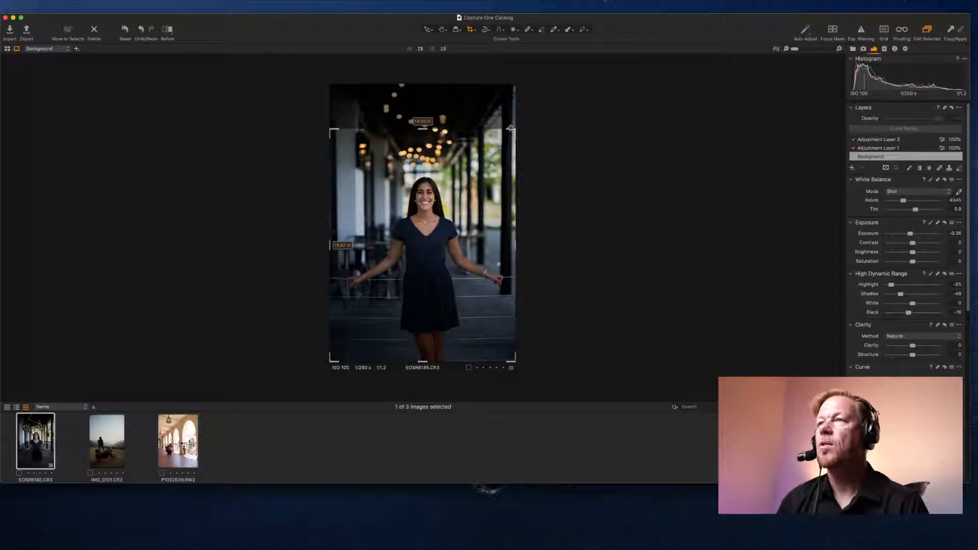
{"action": "left_click_drag", "start_coordinate": [512, 129], "coordinate": [515, 60]}
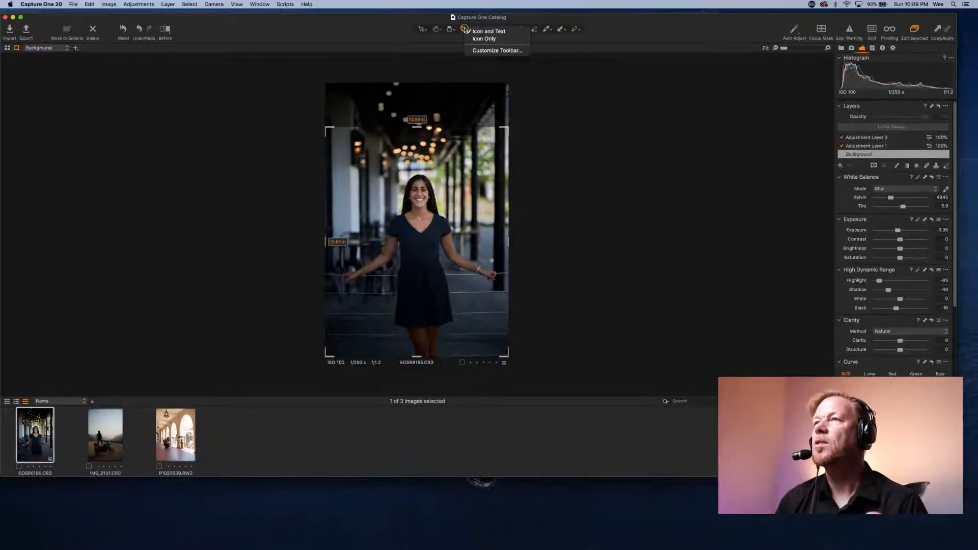
Try an Unconstrained wide crop around the woman's head and torso, then undo back to the portrait 4x5 crop
{"action": "left_click", "coordinate": [475, 32]}
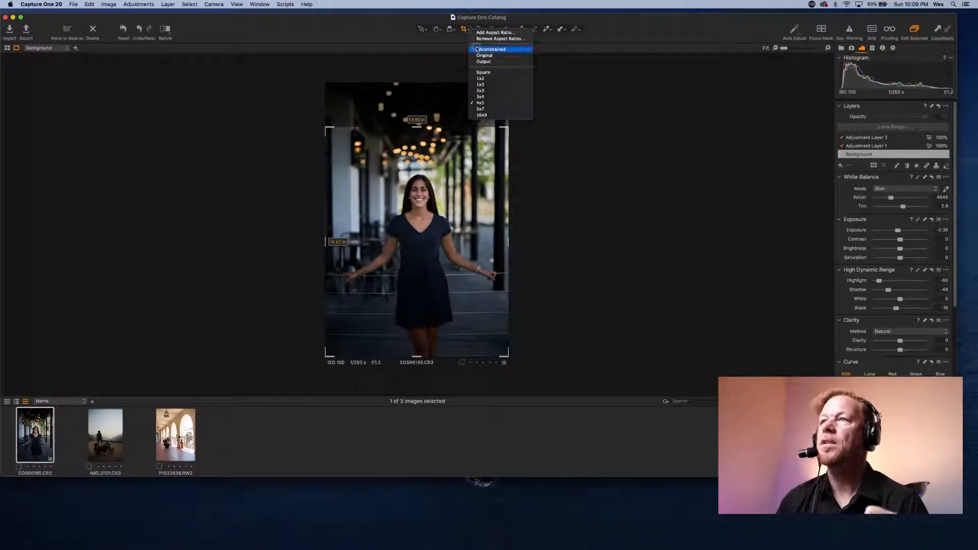
{"action": "left_click", "coordinate": [479, 49]}
{"action": "left_click_drag", "start_coordinate": [512, 130], "coordinate": [513, 168]}
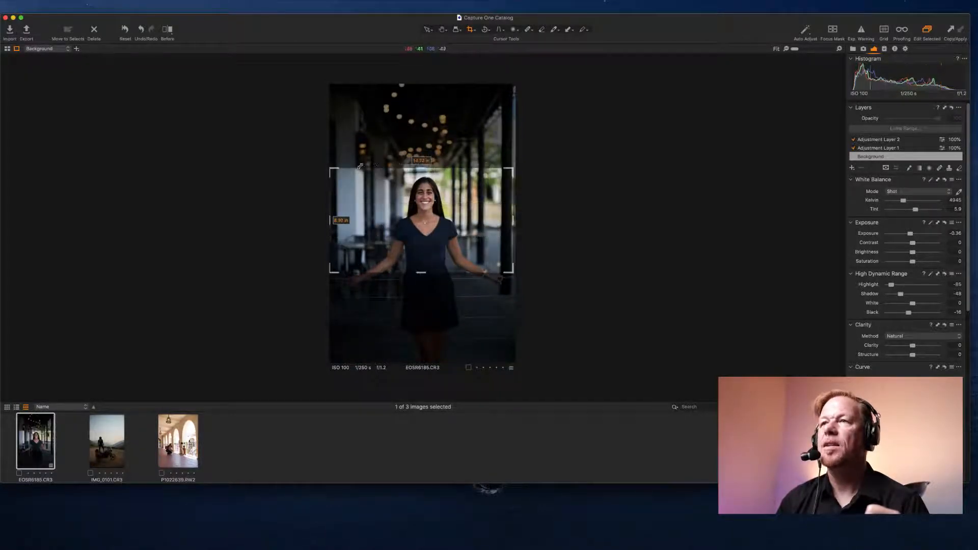
{"action": "left_click_drag", "start_coordinate": [334, 170], "coordinate": [368, 181]}
{"action": "left_click_drag", "start_coordinate": [419, 200], "coordinate": [424, 188]}
{"action": "key", "text": "h"}
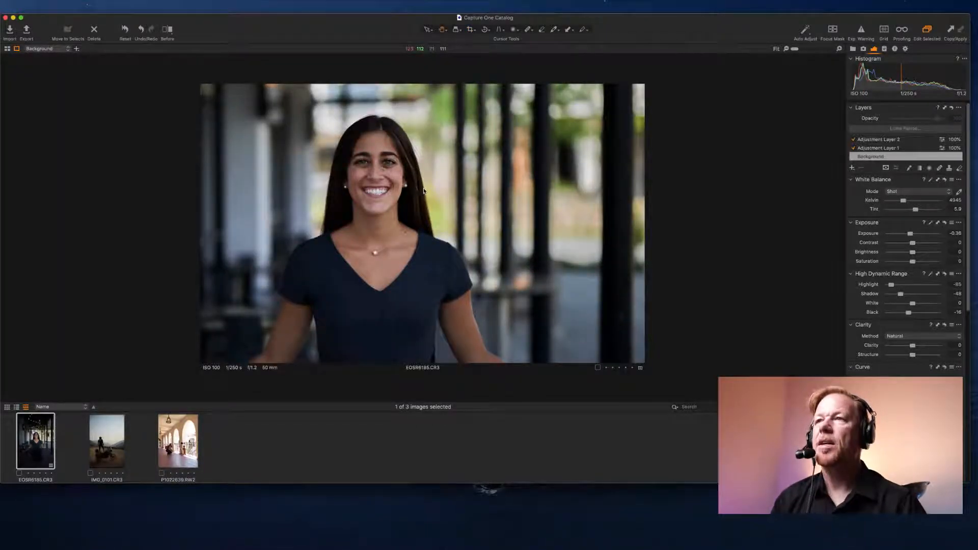
{"action": "key", "text": "super+z"}
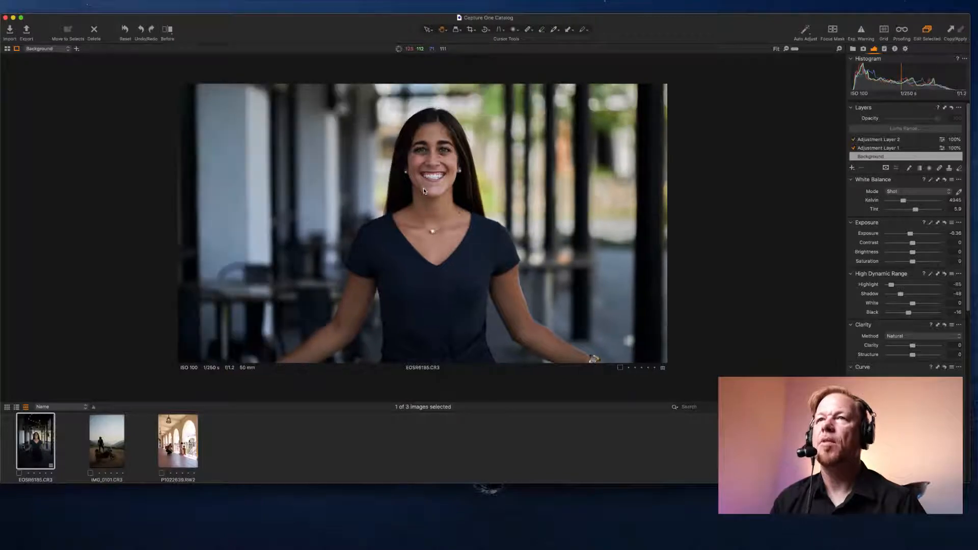
{"action": "key", "text": "super+z"}
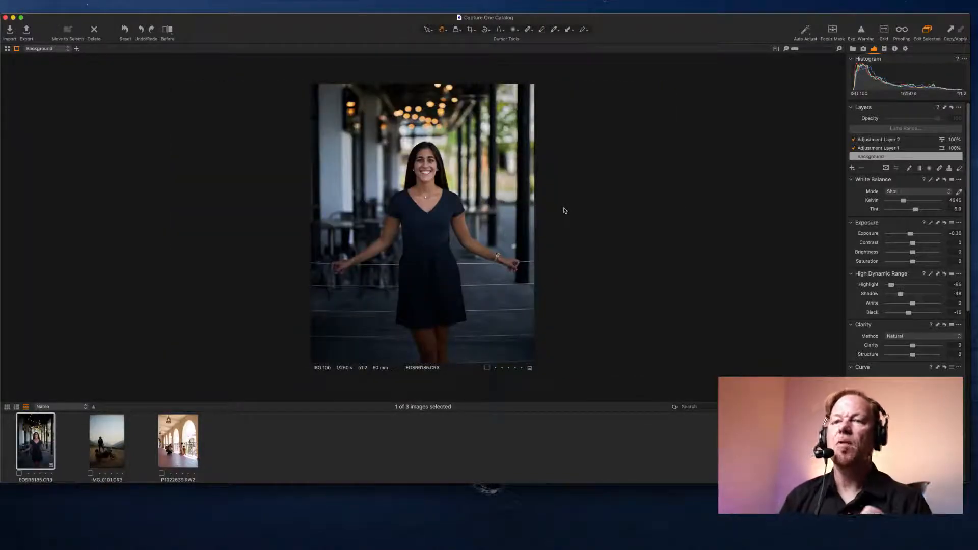
Switch from the cropped portrait to the motorcycle photo IMG_0101.CR3
{"action": "left_click", "coordinate": [111, 436]}
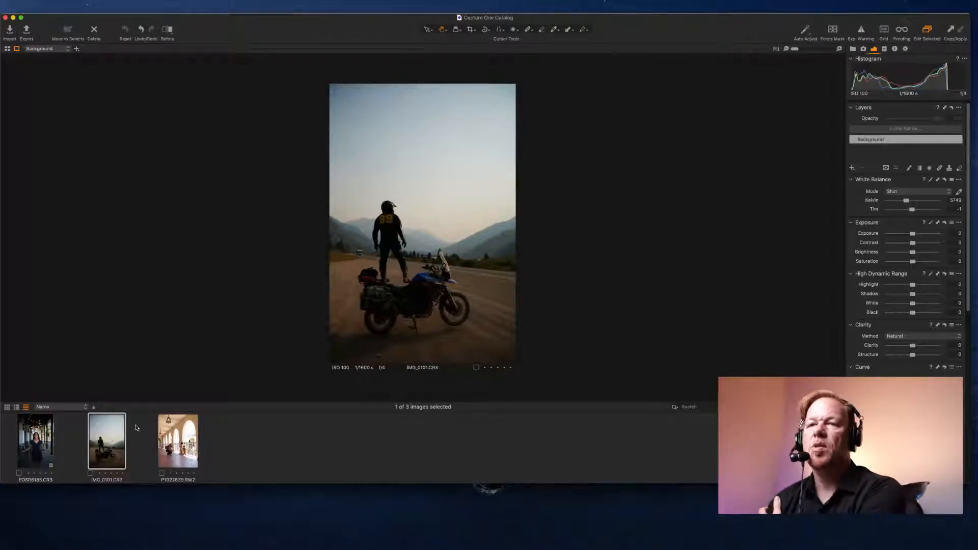
{"action": "left_click", "coordinate": [34, 436]}
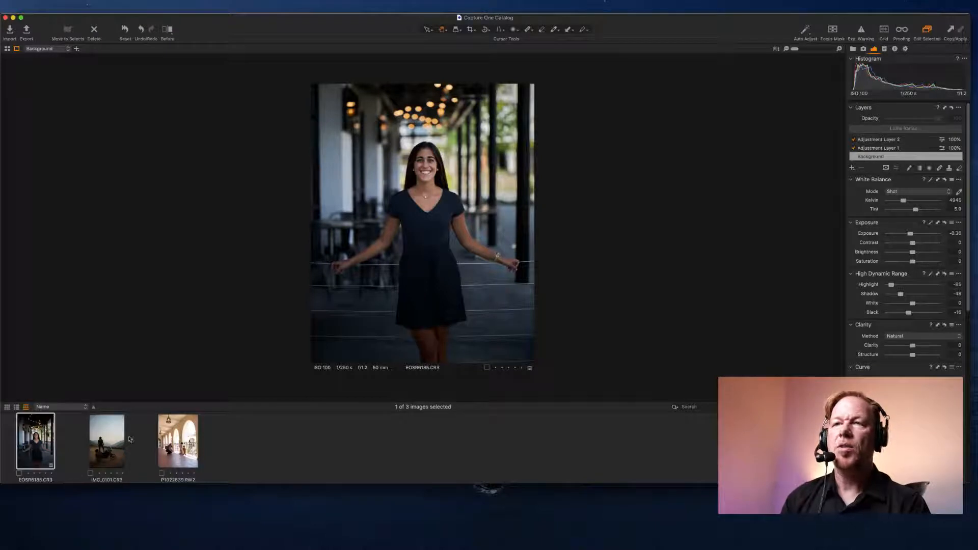
{"action": "left_click", "coordinate": [104, 436]}
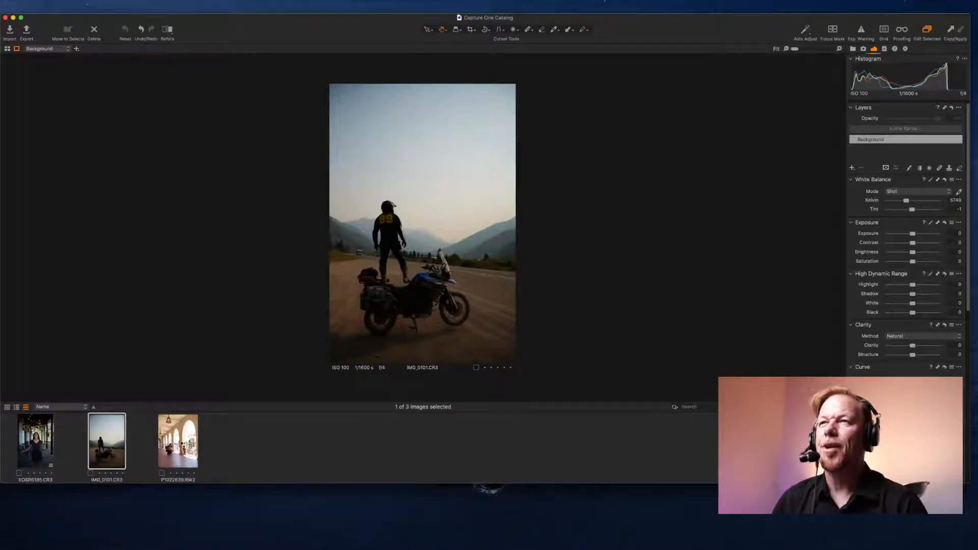
Examine the rider, sky and hazy mountains of the motorcycle photo up close, then return to the full view
{"action": "left_click", "coordinate": [384, 216]}
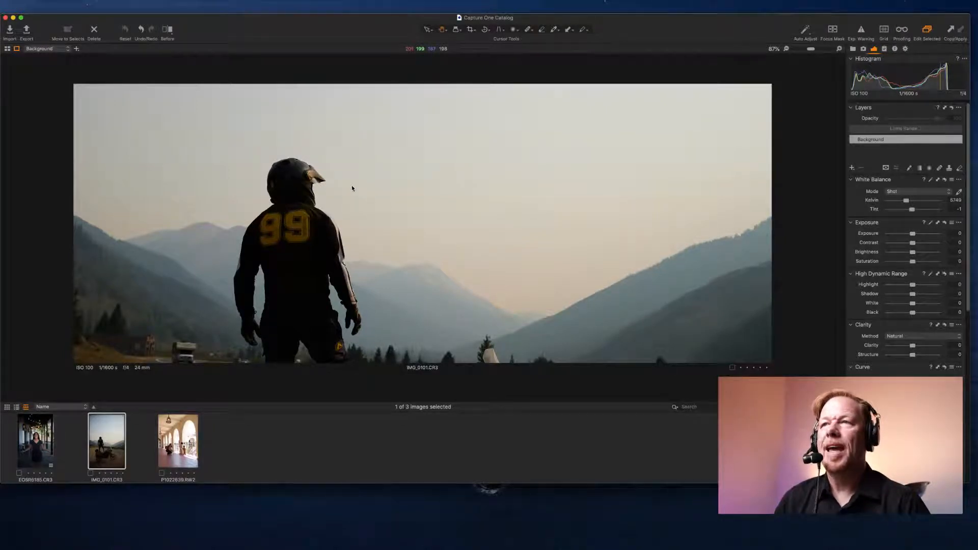
{"action": "key", "text": "super+0"}
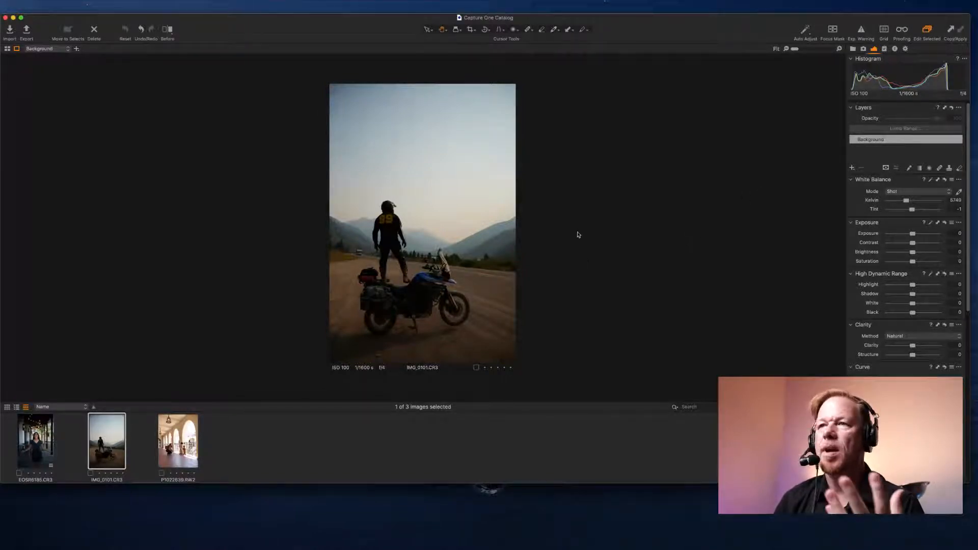
{"action": "left_click", "coordinate": [433, 237]}
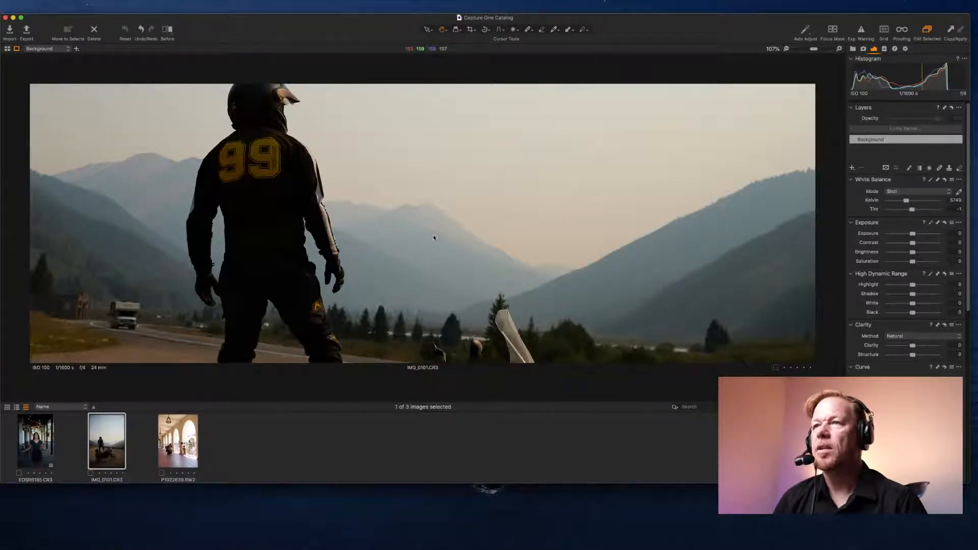
{"action": "scroll", "coordinate": [433, 236], "scroll_direction": "up", "scroll_amount": 3}
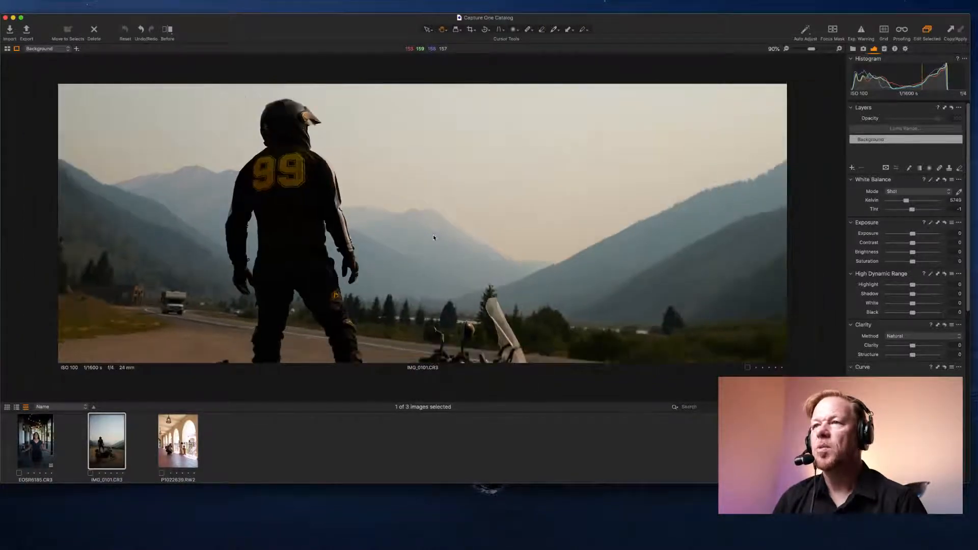
{"action": "left_click_drag", "start_coordinate": [433, 237], "coordinate": [434, 301]}
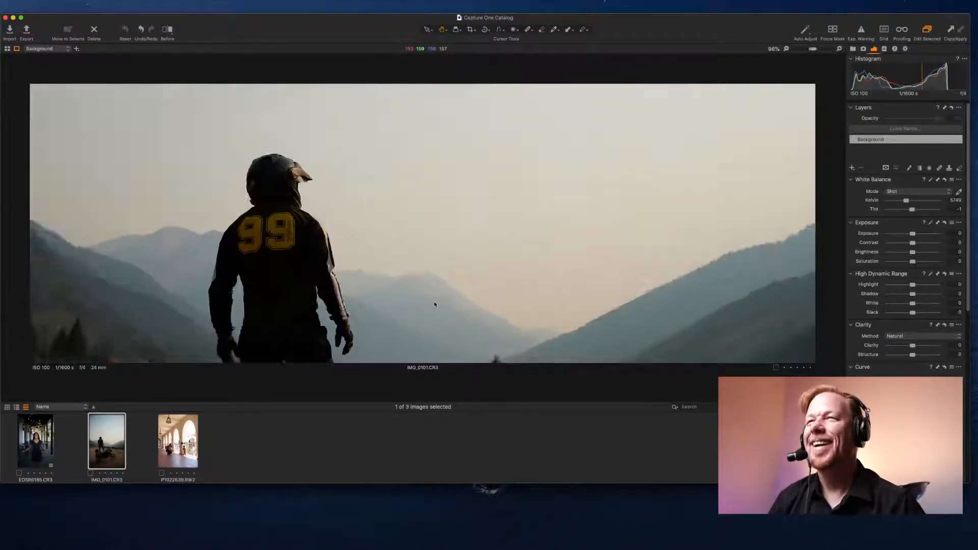
{"action": "left_click", "coordinate": [432, 307]}
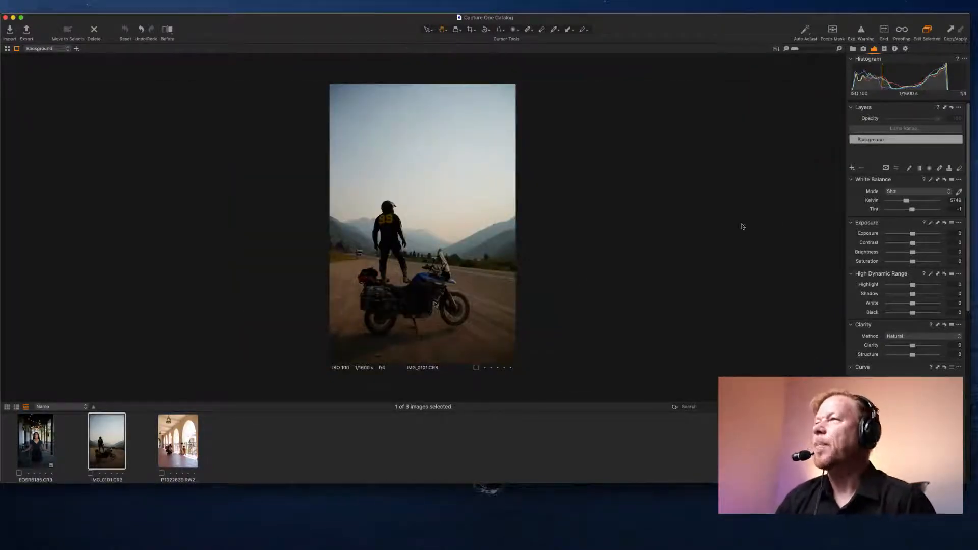
Draw a slightly tilted linear gradient mask on a new layer, running from the sky down to the motorcycle
{"action": "left_click", "coordinate": [512, 31]}
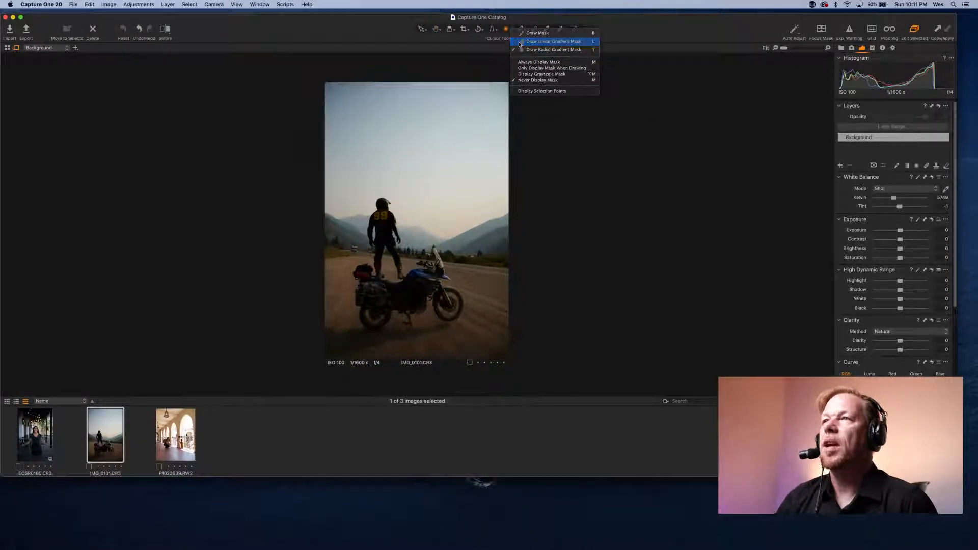
{"action": "left_click", "coordinate": [553, 42]}
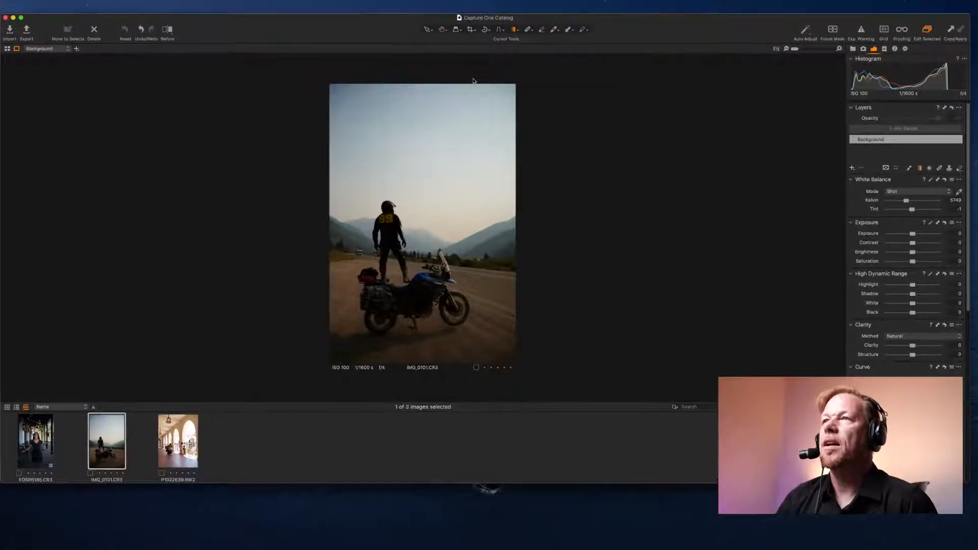
{"action": "left_click_drag", "start_coordinate": [381, 224], "coordinate": [401, 295]}
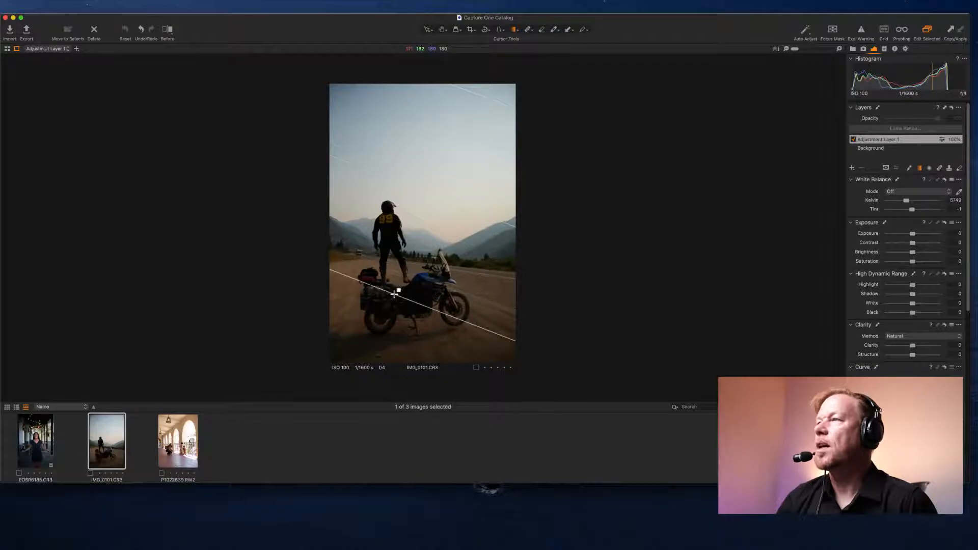
Darken the sky through the gradient mask by setting the adjustment layer's Exposure to -2.57
{"action": "left_click_drag", "start_coordinate": [911, 235], "coordinate": [899, 240]}
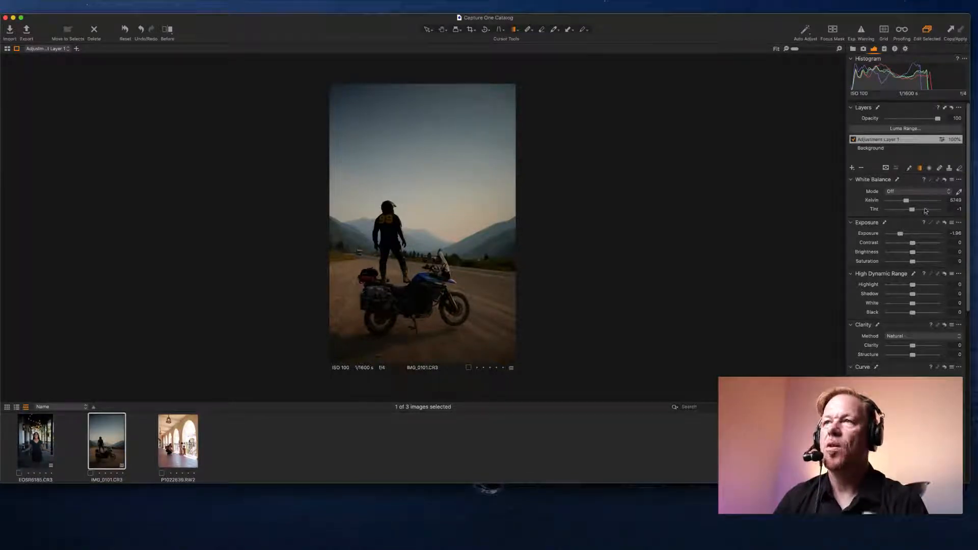
{"action": "mouse_move", "coordinate": [443, 185]}
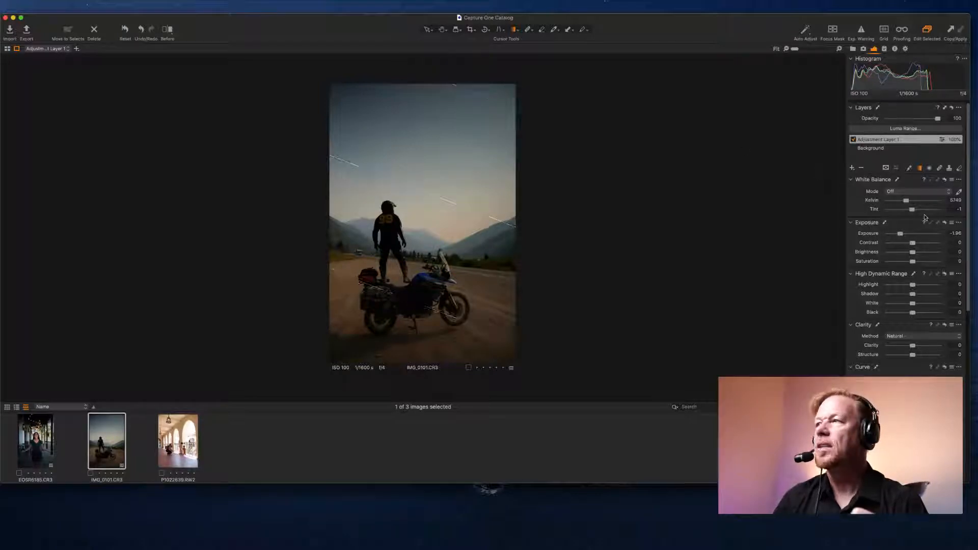
{"action": "left_click", "coordinate": [911, 234]}
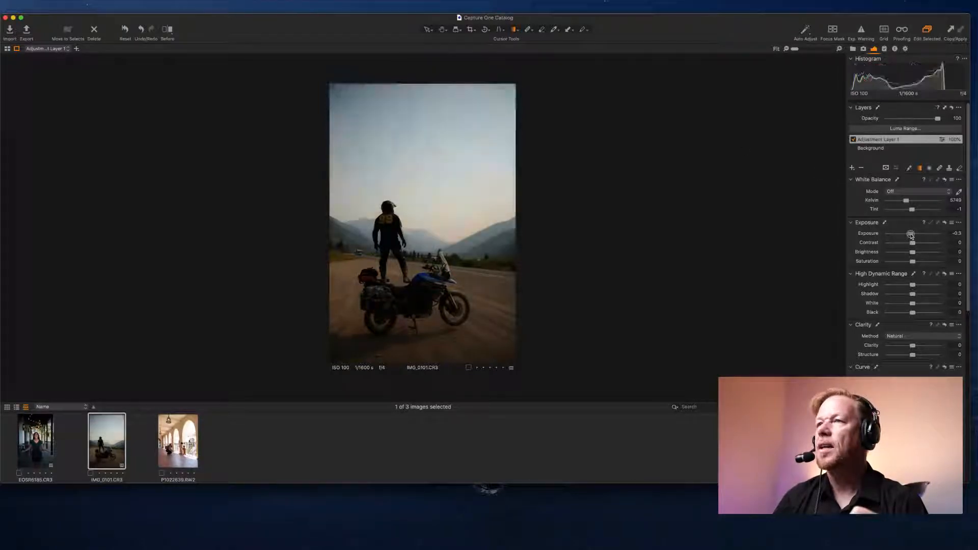
{"action": "left_click_drag", "start_coordinate": [910, 234], "coordinate": [896, 236]}
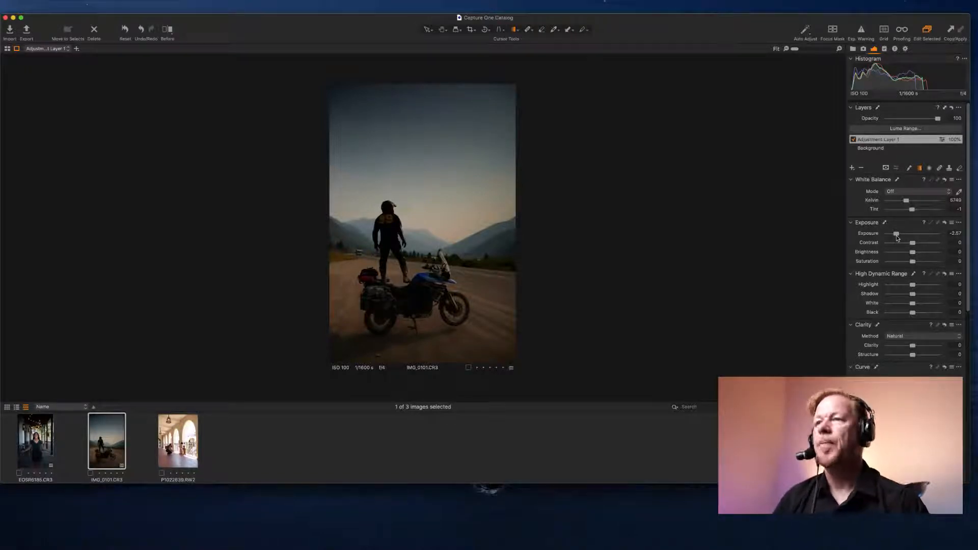
{"action": "mouse_move", "coordinate": [409, 283]}
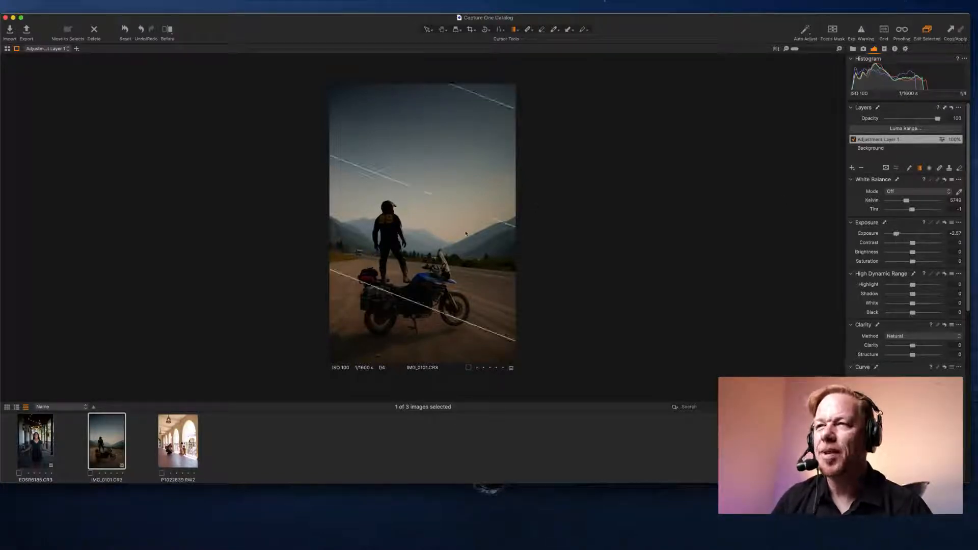
On the Background layer, set the blue range's hue to -1.7 and saturation to 5.7 in the basic Color Editor
{"action": "left_click", "coordinate": [868, 147]}
{"action": "scroll", "coordinate": [412, 284], "scroll_direction": "up", "scroll_amount": 5}
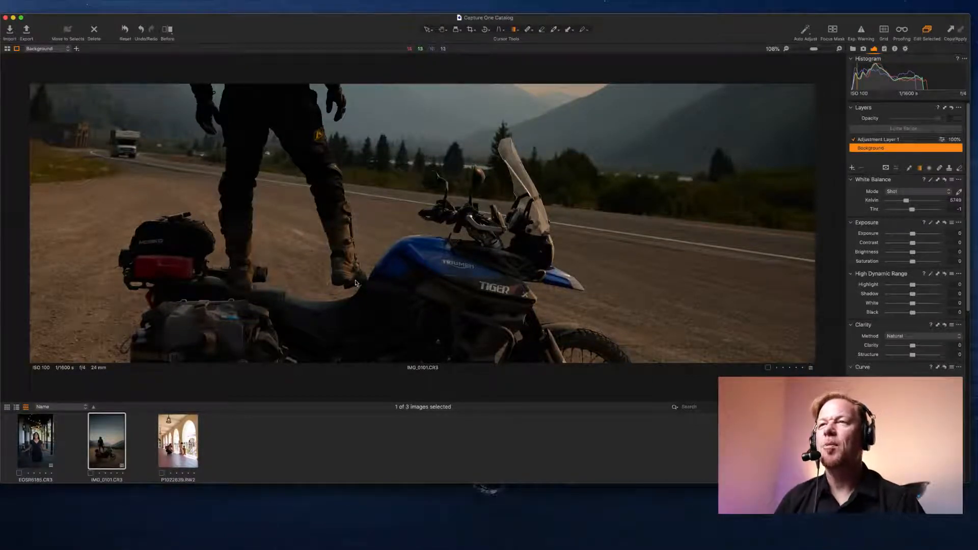
{"action": "scroll", "coordinate": [356, 283], "scroll_direction": "down", "scroll_amount": 10}
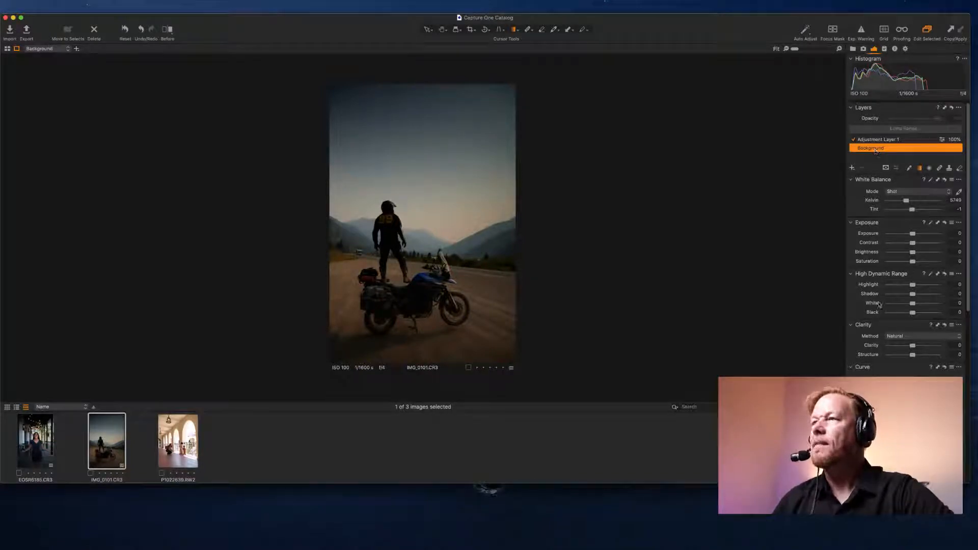
{"action": "scroll", "coordinate": [877, 316], "scroll_direction": "down", "scroll_amount": 1}
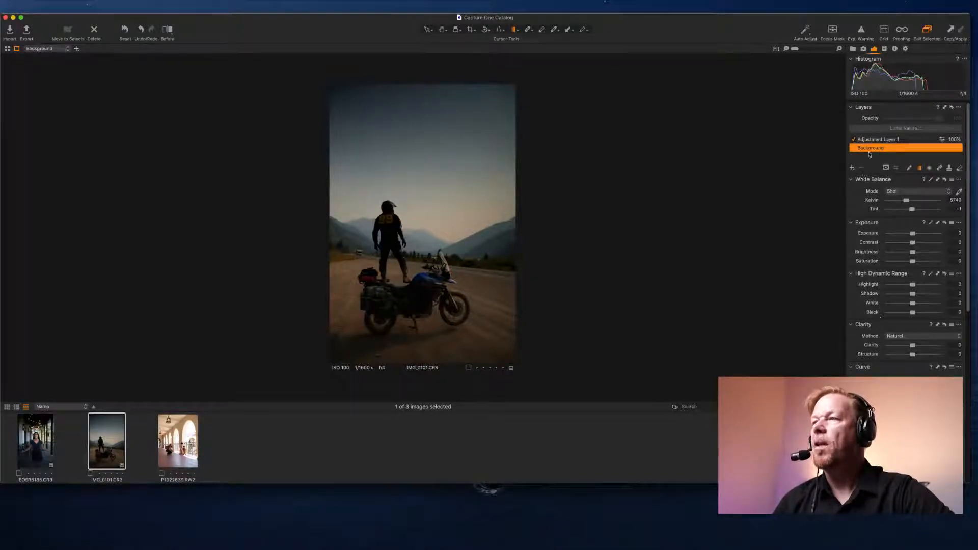
{"action": "scroll", "coordinate": [868, 279], "scroll_direction": "down", "scroll_amount": 10}
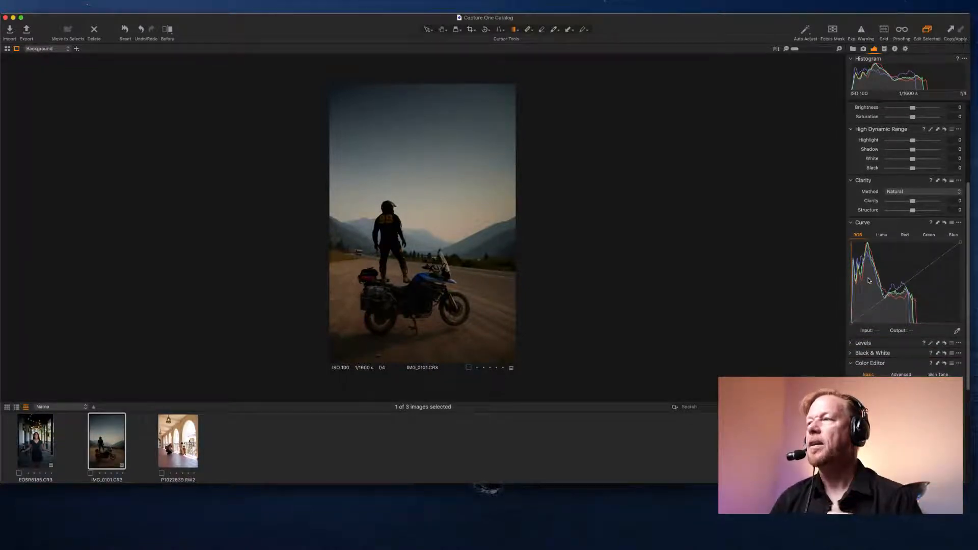
{"action": "scroll", "coordinate": [868, 279], "scroll_direction": "down", "scroll_amount": 12}
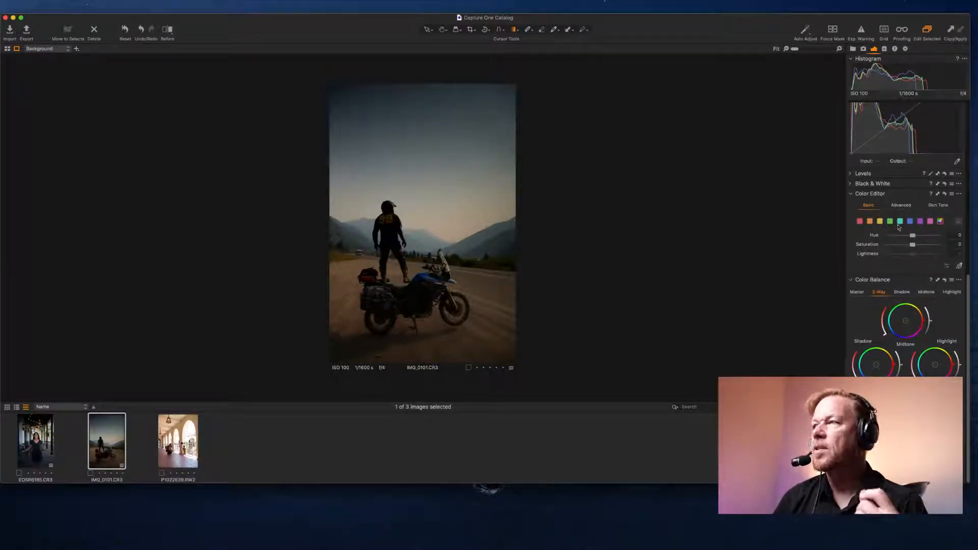
{"action": "left_click", "coordinate": [910, 222]}
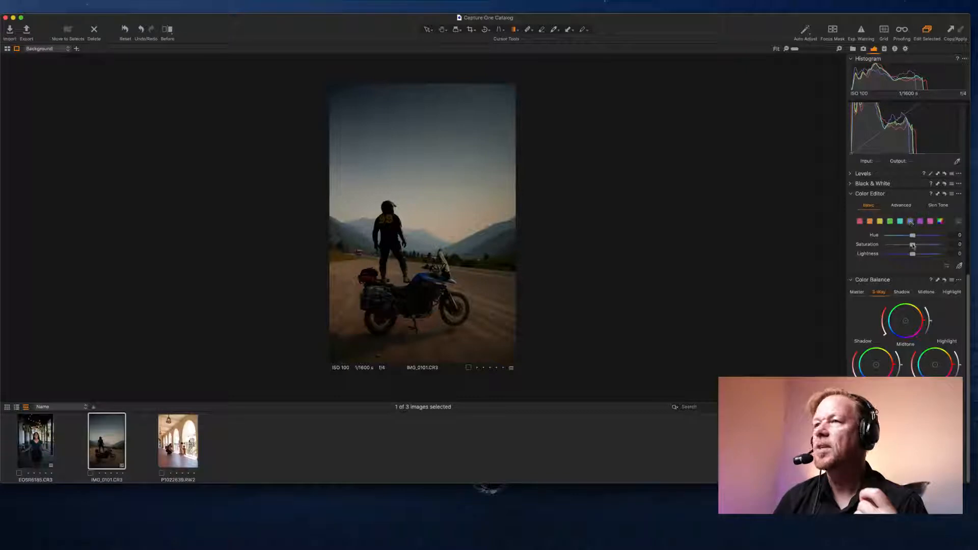
{"action": "mouse_move", "coordinate": [912, 235]}
{"action": "left_mouse_down"}
{"action": "mouse_move", "coordinate": [858, 238]}
{"action": "mouse_move", "coordinate": [905, 237]}
{"action": "mouse_move", "coordinate": [861, 245]}
{"action": "mouse_move", "coordinate": [912, 246]}
{"action": "left_mouse_up"}
{"action": "scroll", "coordinate": [911, 248], "scroll_direction": "up", "scroll_amount": 10}
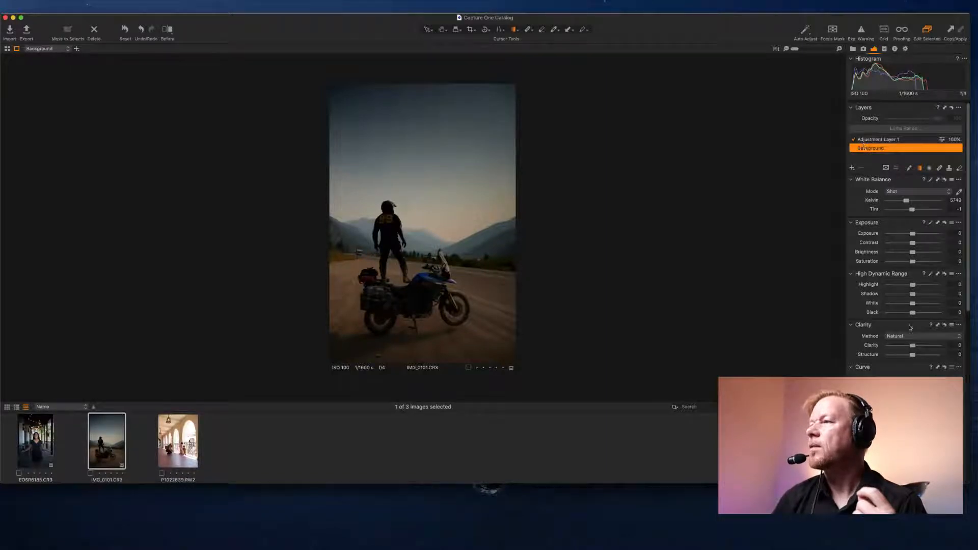
{"action": "scroll", "coordinate": [876, 229], "scroll_direction": "down", "scroll_amount": 10}
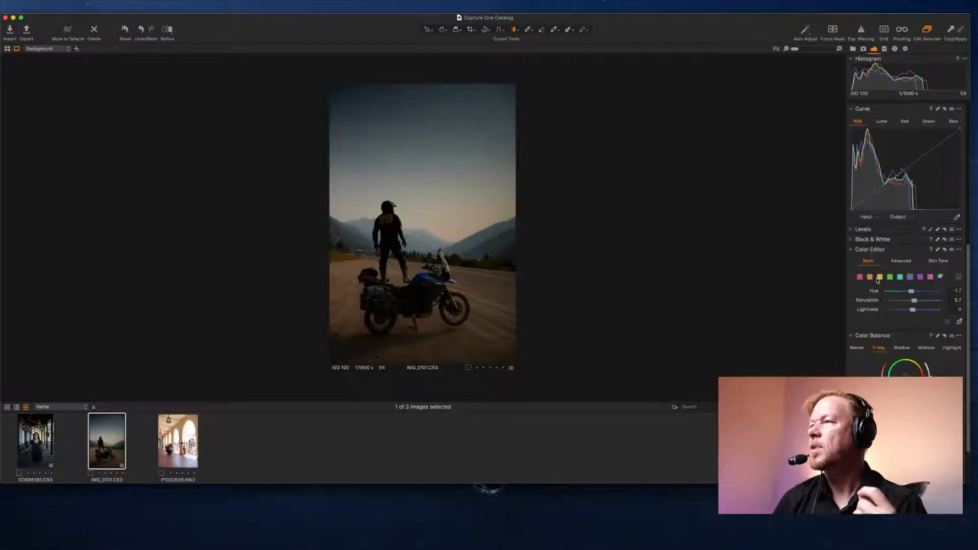
Lower the saturation of the yellow, red and green ranges to -80 each in the Color Editor
{"action": "left_click", "coordinate": [880, 279]}
{"action": "left_click_drag", "start_coordinate": [912, 301], "coordinate": [841, 298]}
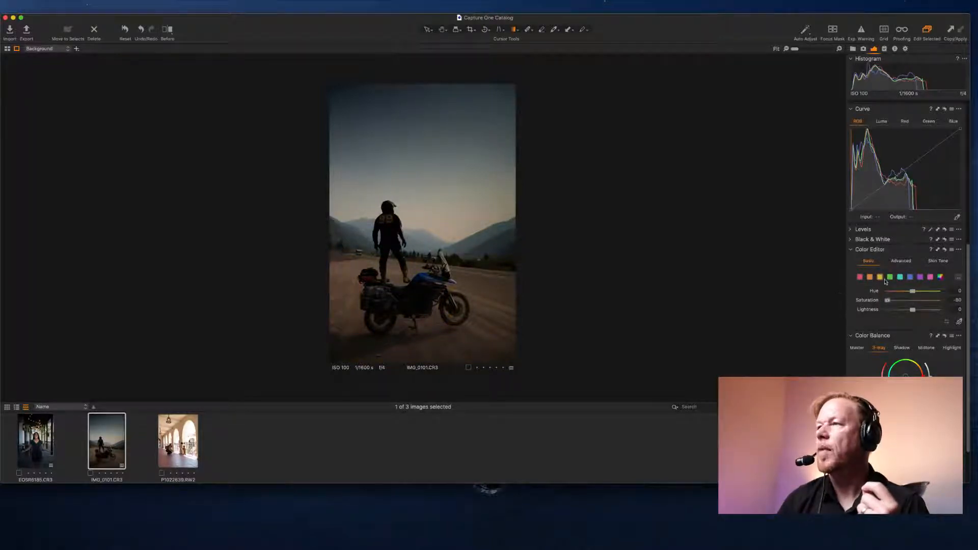
{"action": "left_click", "coordinate": [859, 277]}
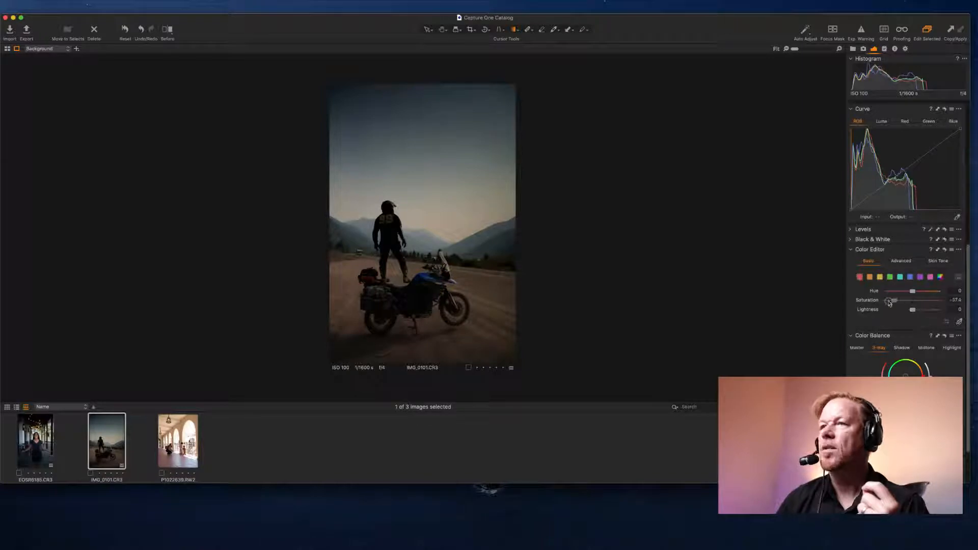
{"action": "left_click_drag", "start_coordinate": [888, 302], "coordinate": [886, 302]}
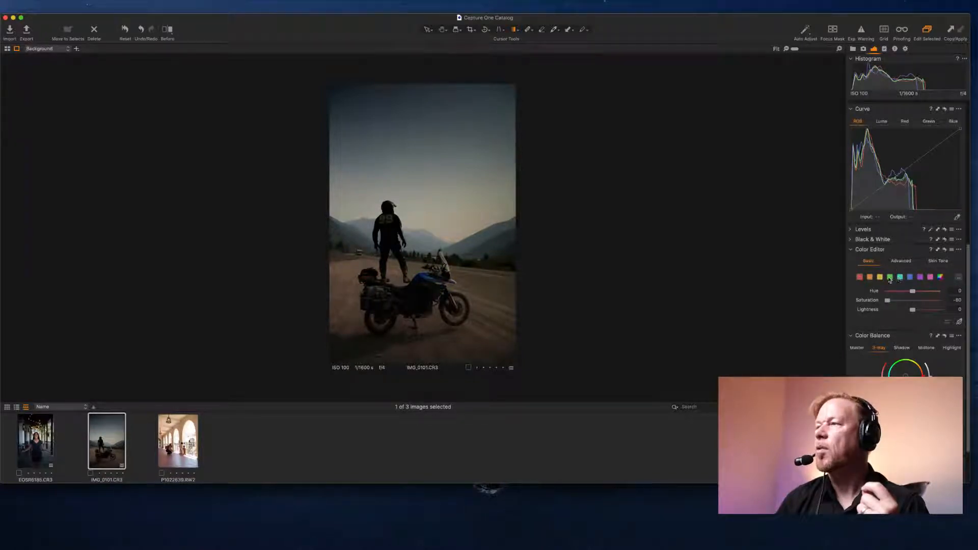
{"action": "left_click", "coordinate": [889, 278]}
{"action": "left_click_drag", "start_coordinate": [912, 301], "coordinate": [876, 302]}
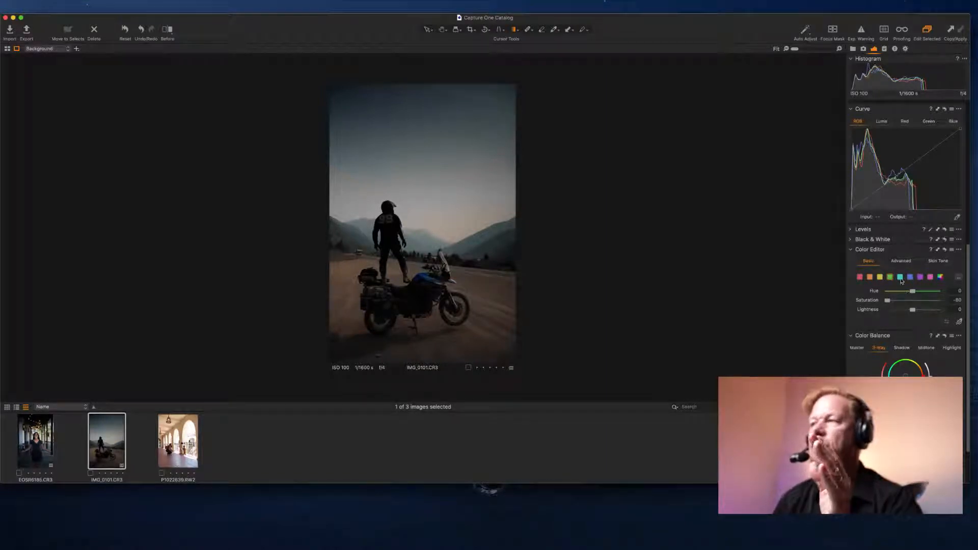
Raise the purple range's saturation to about 58 and the magenta range's saturation to about 36
{"action": "left_click", "coordinate": [920, 277]}
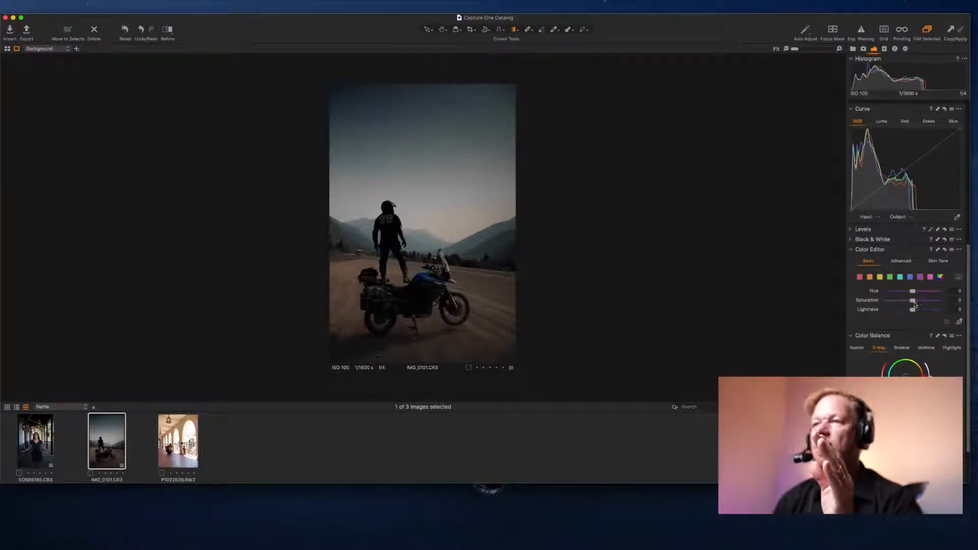
{"action": "mouse_move", "coordinate": [913, 302]}
{"action": "left_mouse_down"}
{"action": "mouse_move", "coordinate": [939, 302]}
{"action": "mouse_move", "coordinate": [866, 312]}
{"action": "mouse_move", "coordinate": [930, 302]}
{"action": "left_mouse_up"}
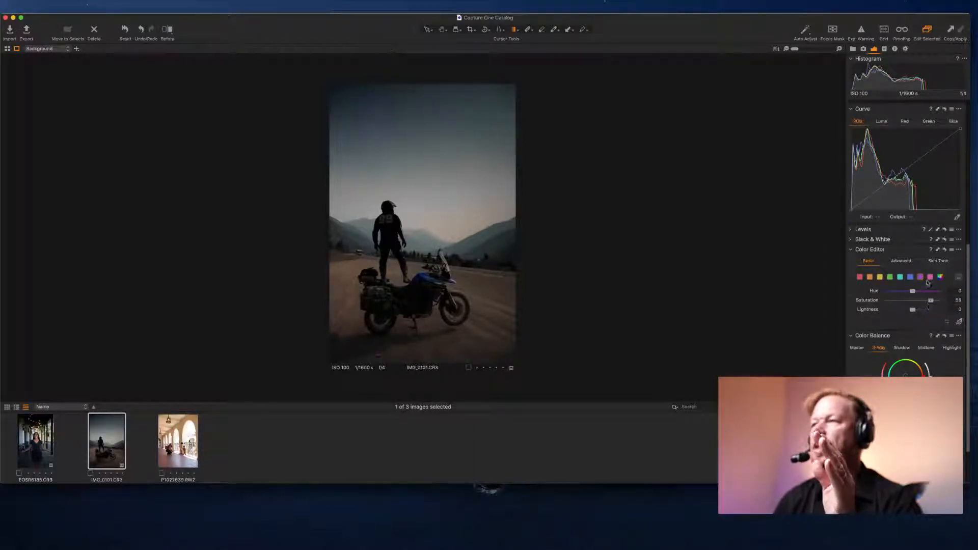
{"action": "left_click", "coordinate": [930, 277]}
{"action": "mouse_move", "coordinate": [913, 301]}
{"action": "left_mouse_down"}
{"action": "mouse_move", "coordinate": [861, 299]}
{"action": "mouse_move", "coordinate": [924, 299]}
{"action": "left_mouse_up"}
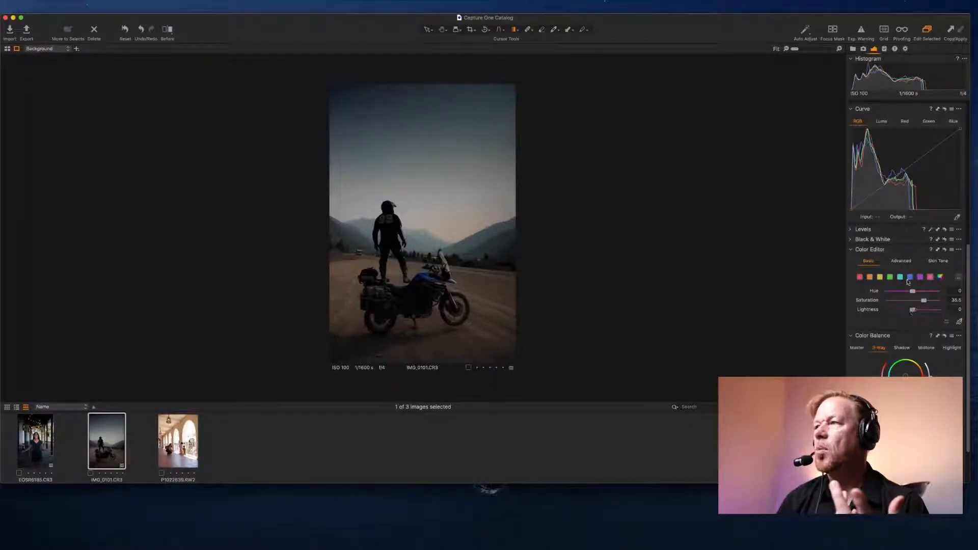
Set the blue range's lightness to -10.6 and the cyan range's hue to -4.2 in the Color Editor
{"action": "left_click", "coordinate": [910, 278]}
{"action": "mouse_move", "coordinate": [912, 311]}
{"action": "left_mouse_down"}
{"action": "mouse_move", "coordinate": [861, 309]}
{"action": "mouse_move", "coordinate": [928, 309]}
{"action": "mouse_move", "coordinate": [907, 309]}
{"action": "left_mouse_up"}
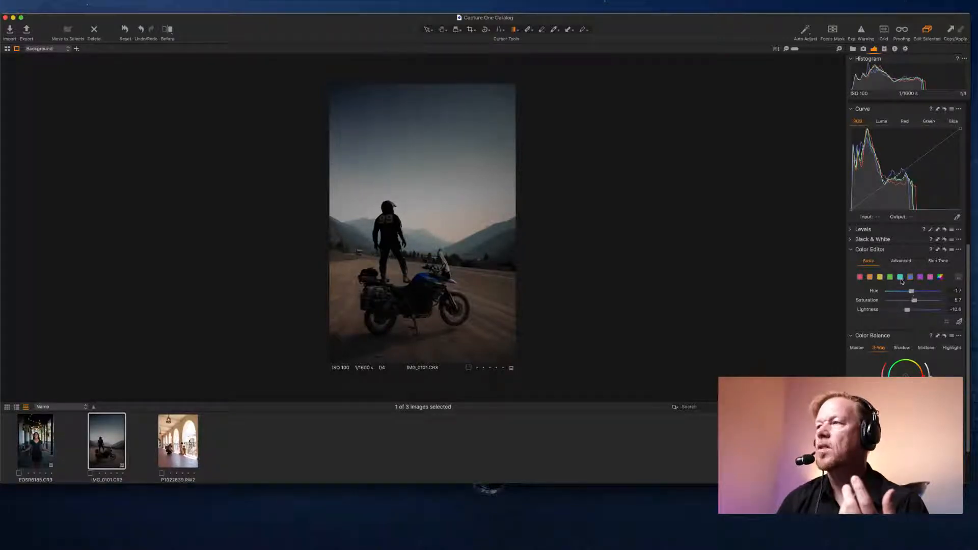
{"action": "left_click", "coordinate": [899, 278]}
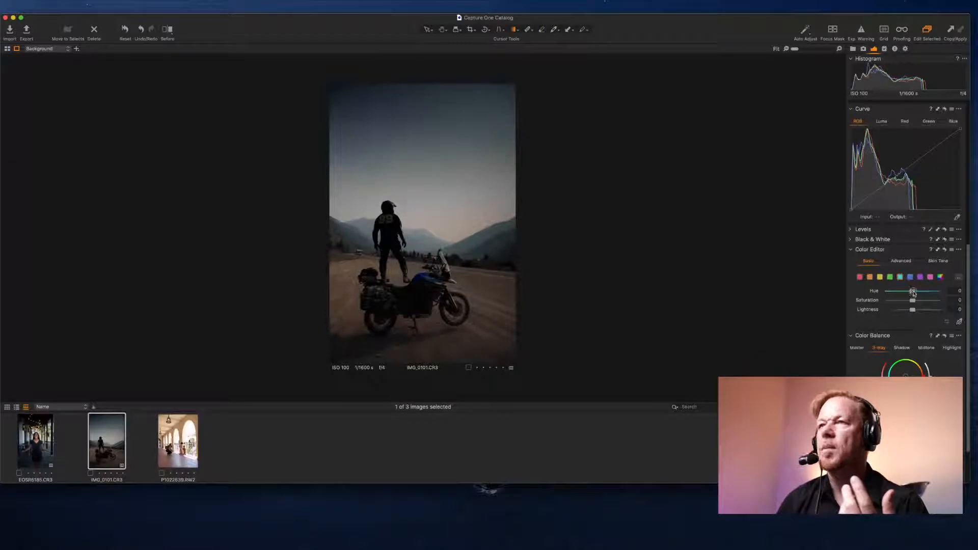
{"action": "mouse_move", "coordinate": [912, 291]}
{"action": "left_mouse_down"}
{"action": "mouse_move", "coordinate": [891, 293]}
{"action": "mouse_move", "coordinate": [928, 293]}
{"action": "mouse_move", "coordinate": [876, 305]}
{"action": "mouse_move", "coordinate": [915, 308]}
{"action": "left_mouse_up"}
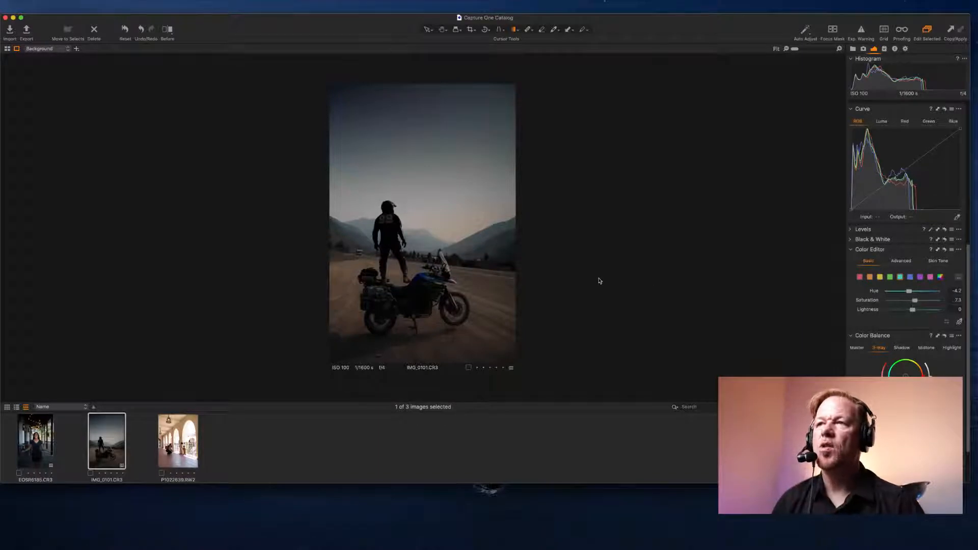
Raise the cyan range's saturation to 27.3 while checking the mountains up close, then return to the full view
{"action": "scroll", "coordinate": [462, 248], "scroll_direction": "up", "scroll_amount": 3}
{"action": "scroll", "coordinate": [462, 248], "scroll_direction": "up", "scroll_amount": 4}
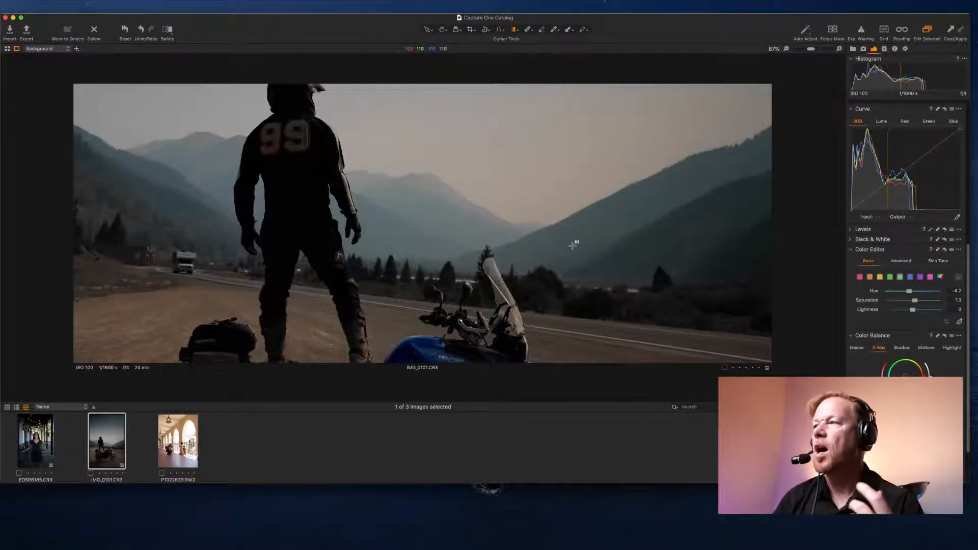
{"action": "mouse_move", "coordinate": [914, 300]}
{"action": "left_mouse_down"}
{"action": "mouse_move", "coordinate": [895, 301]}
{"action": "mouse_move", "coordinate": [919, 303]}
{"action": "left_mouse_up"}
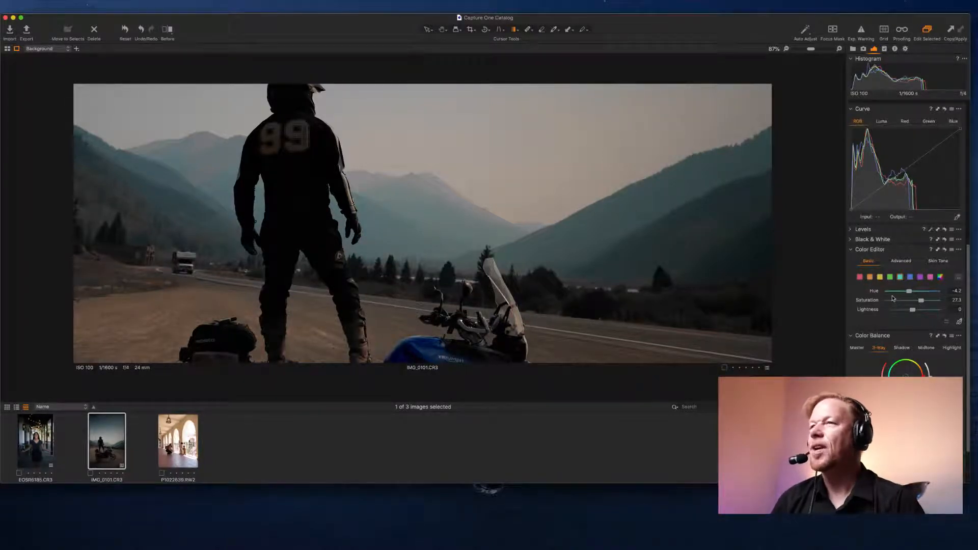
{"action": "double_click", "coordinate": [613, 242]}
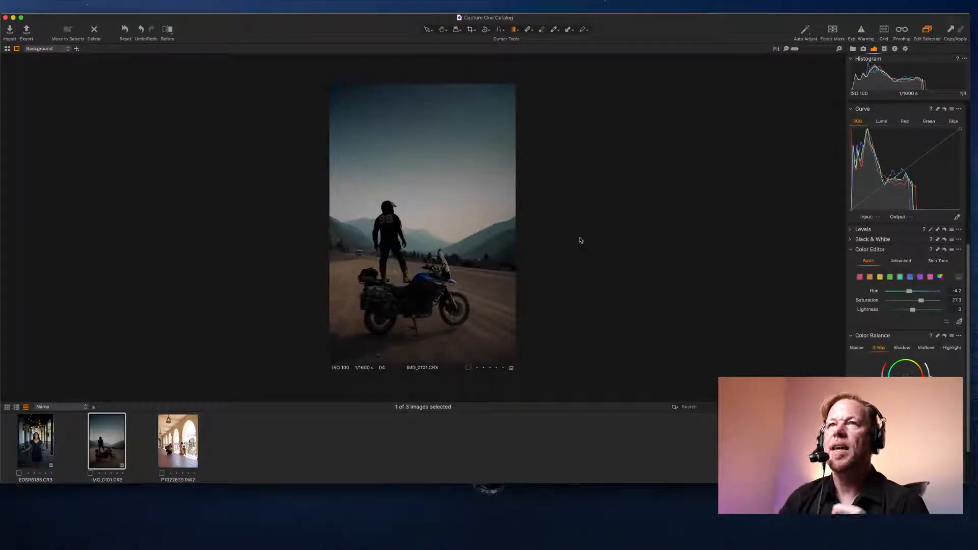
Send the motorcycle photo to Adobe Photoshop 2020 as an 8-bit PSD in Adobe RGB (1998) at 300 px/in and 100% scale
{"action": "left_click", "coordinate": [92, 8]}
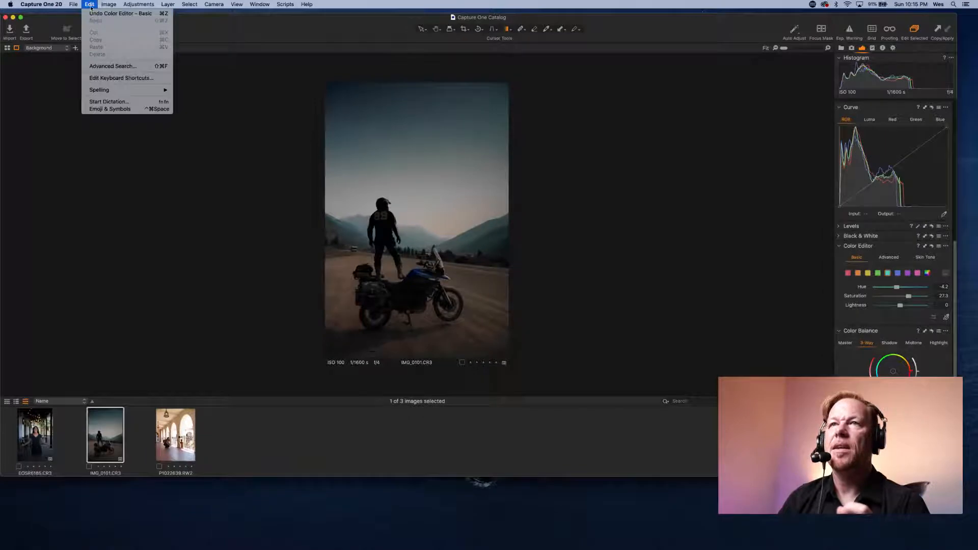
{"action": "mouse_move", "coordinate": [103, 4]}
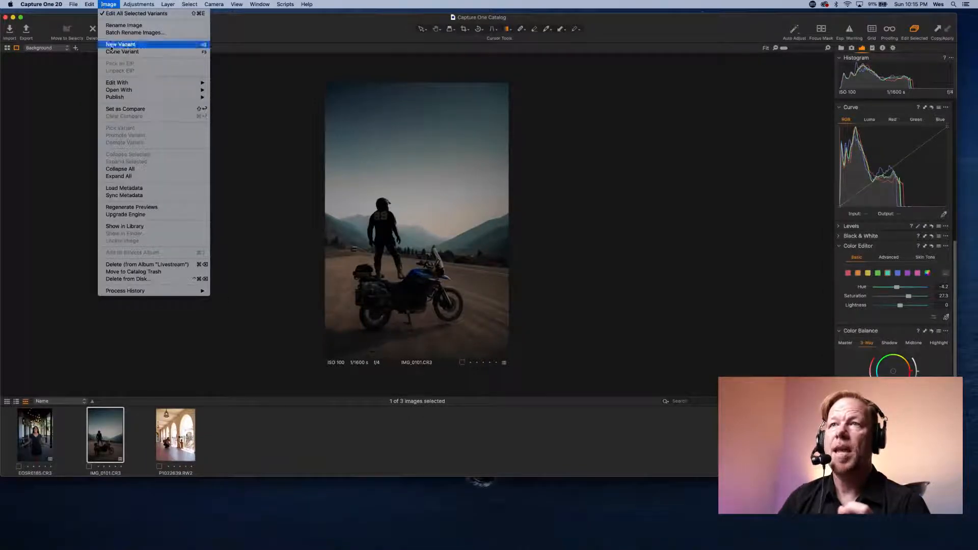
{"action": "mouse_move", "coordinate": [170, 83]}
{"action": "left_click", "coordinate": [251, 84]}
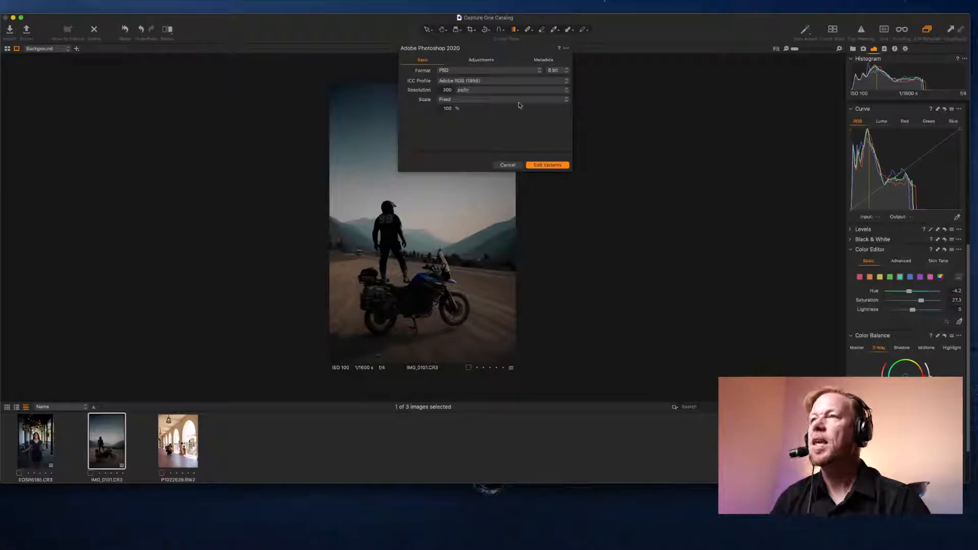
{"action": "left_click", "coordinate": [548, 165]}
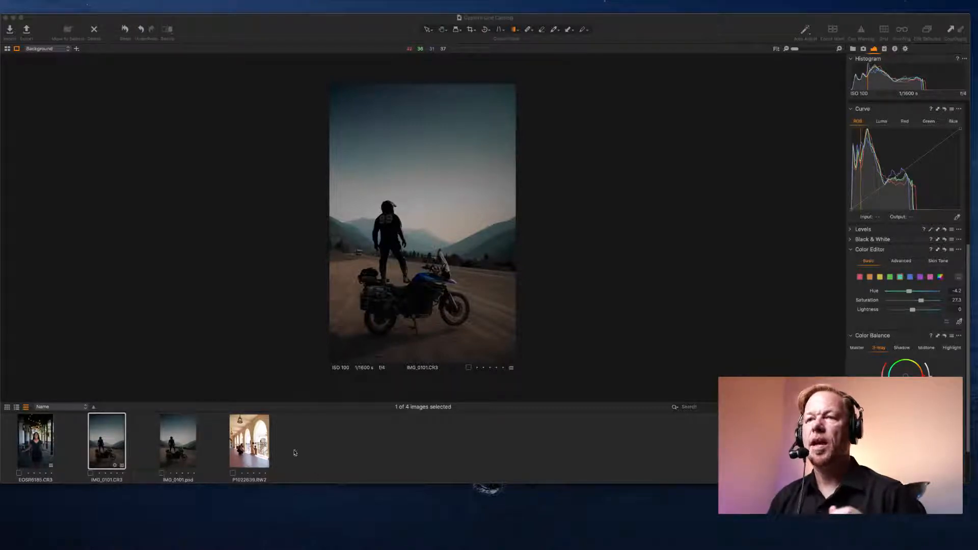
Switch to the IMG_0101.psd copy and bring its layers and basic tonal adjustments into view
{"action": "left_click", "coordinate": [180, 441]}
{"action": "left_click", "coordinate": [180, 441]}
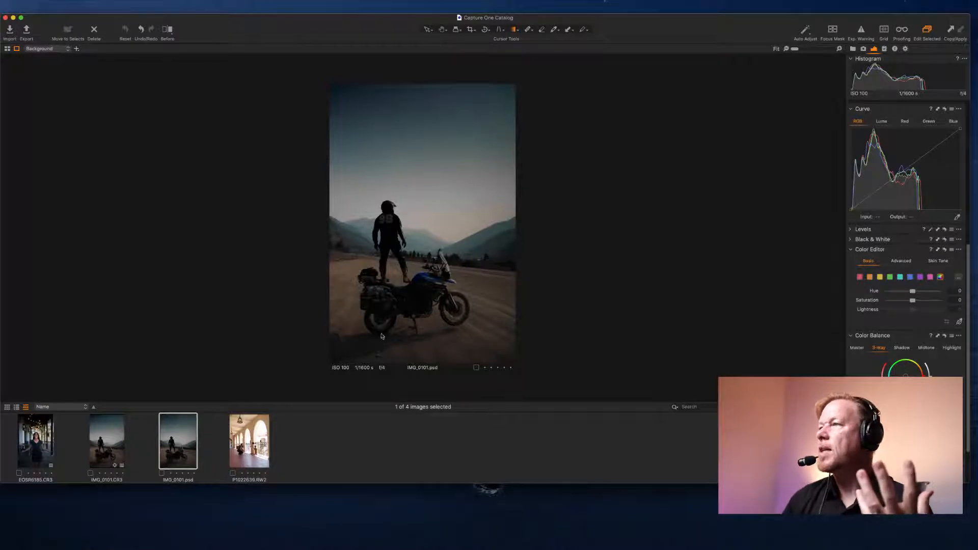
{"action": "scroll", "coordinate": [880, 230], "scroll_direction": "up", "scroll_amount": 5}
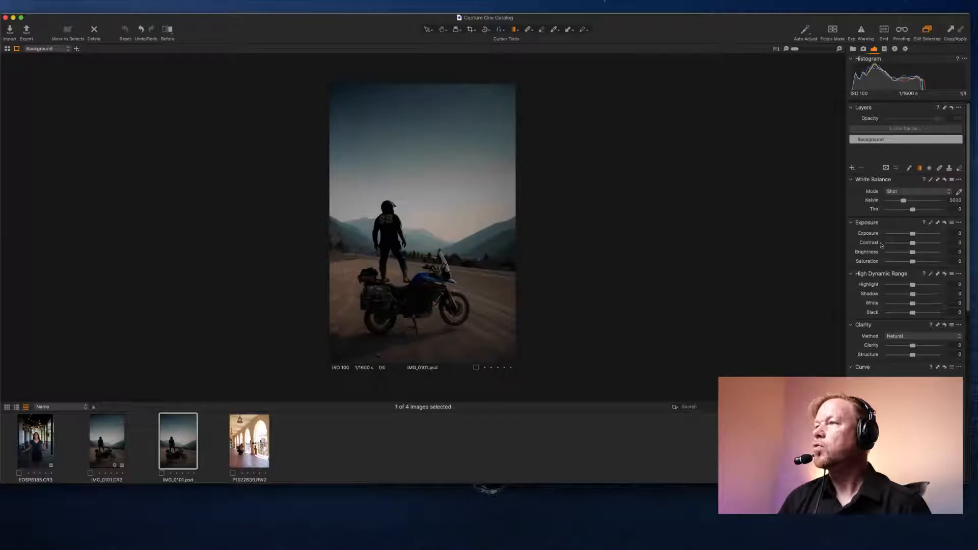
Raise the background's exposure to 0.03, and draw a linear gradient mask from the photo's lower edge up to the rider
{"action": "left_click_drag", "start_coordinate": [912, 233], "coordinate": [913, 234]}
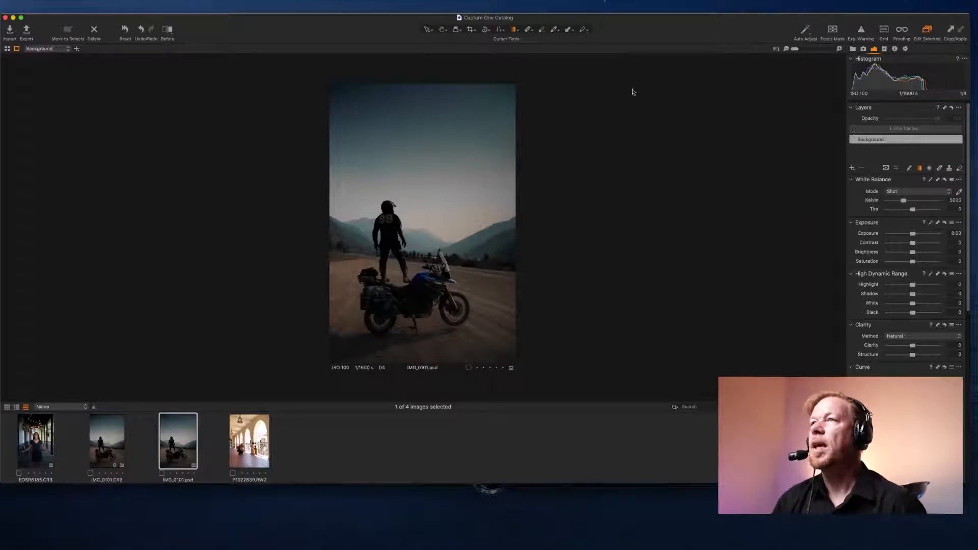
{"action": "right_click", "coordinate": [517, 31]}
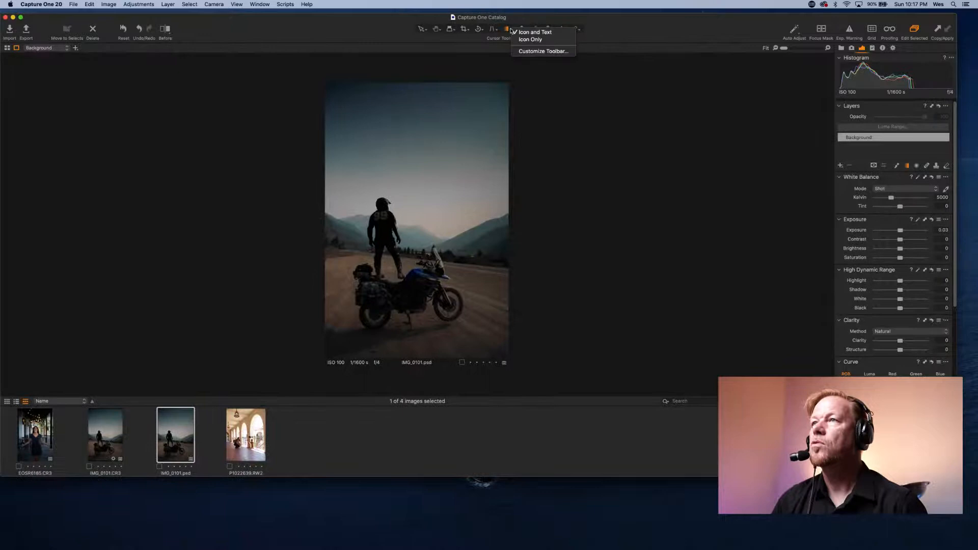
{"action": "left_click", "coordinate": [512, 31]}
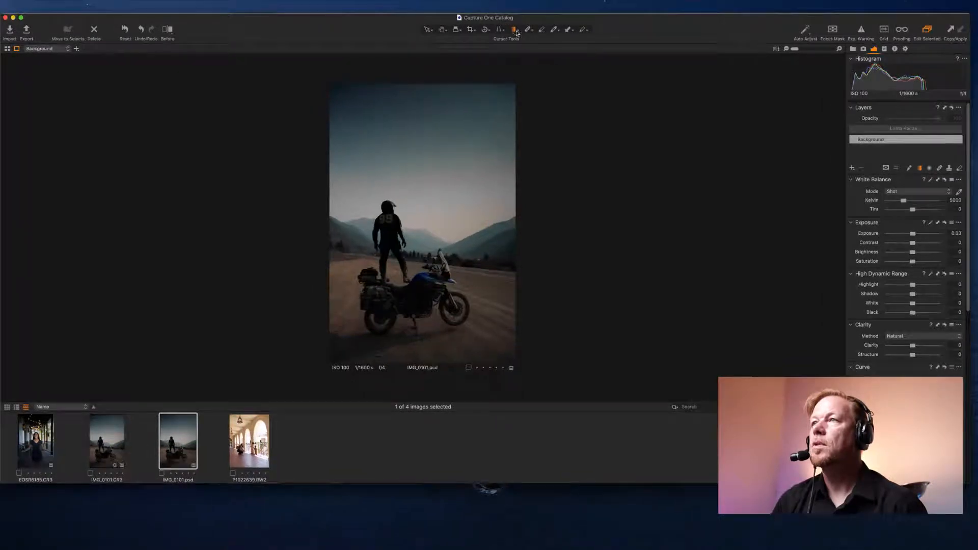
{"action": "left_click", "coordinate": [515, 31]}
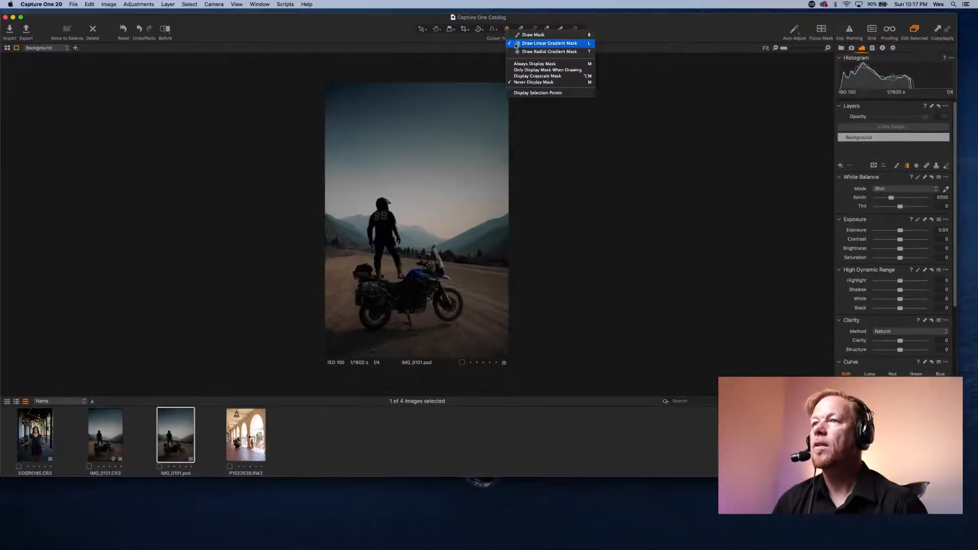
{"action": "left_click", "coordinate": [516, 44]}
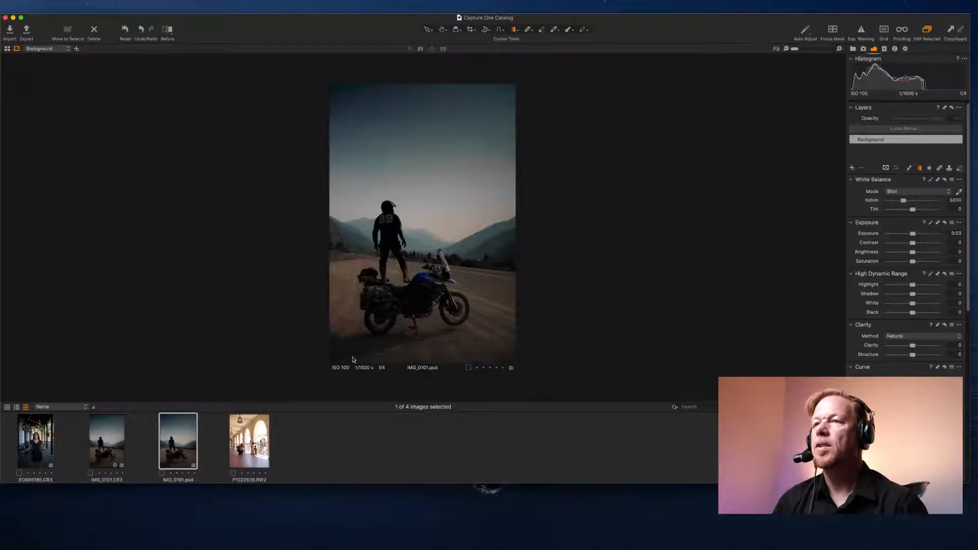
{"action": "left_click_drag", "start_coordinate": [352, 359], "coordinate": [364, 251]}
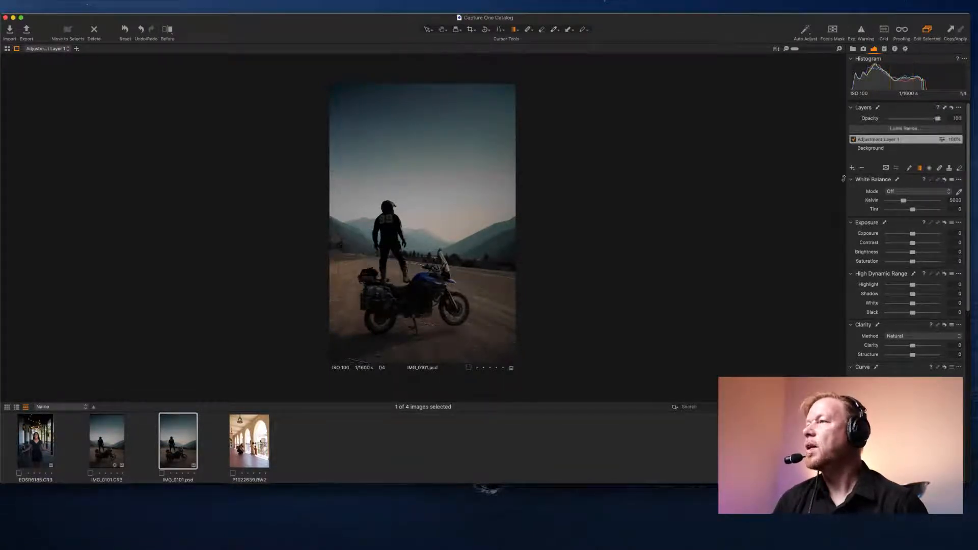
Set the foreground gradient layer's exposure to -0.26 and its black level to -23
{"action": "left_click_drag", "start_coordinate": [913, 236], "coordinate": [913, 235]}
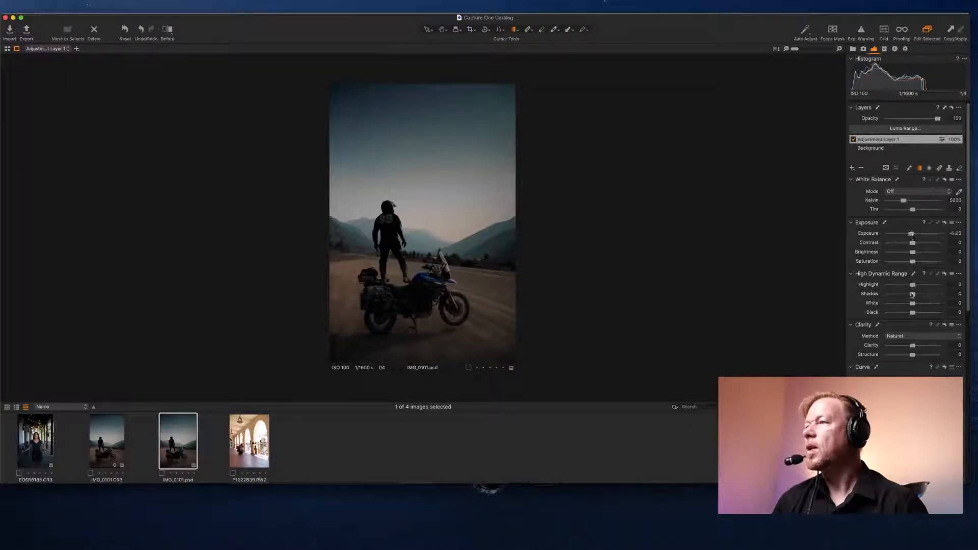
{"action": "left_click_drag", "start_coordinate": [913, 313], "coordinate": [907, 312]}
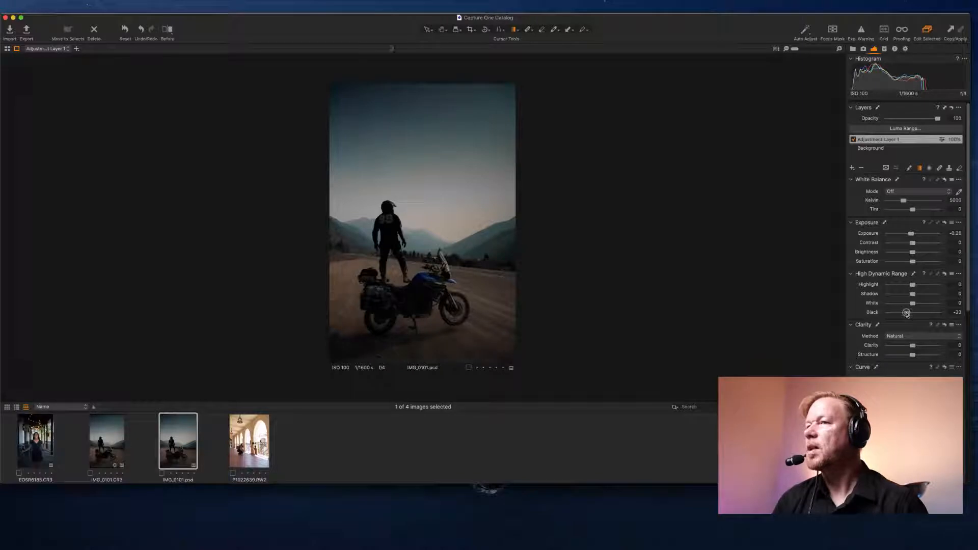
Add an adjustment layer with a diagonal linear gradient from the sky's upper-right corner, and set its exposure to -0.18
{"action": "left_click", "coordinate": [852, 168]}
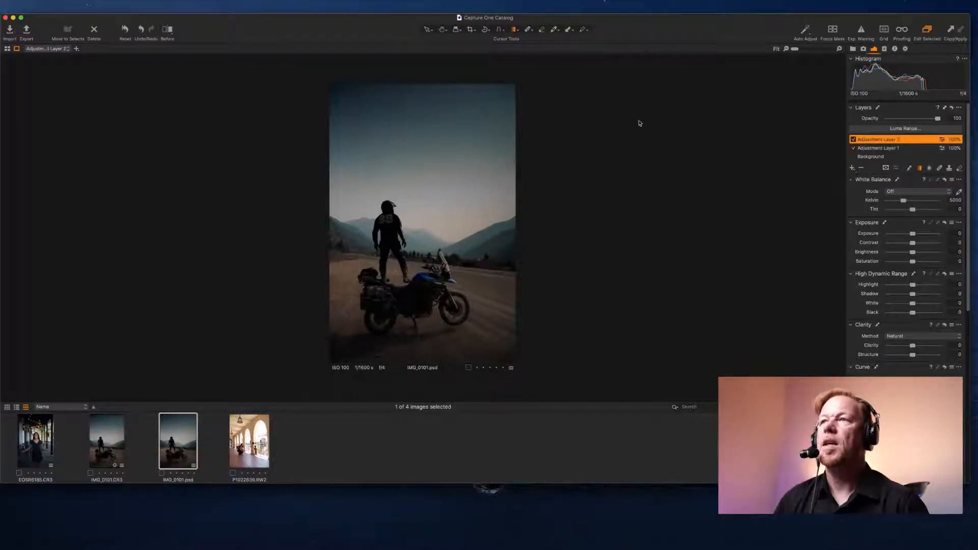
{"action": "mouse_move", "coordinate": [506, 89]}
{"action": "left_mouse_down"}
{"action": "mouse_move", "coordinate": [456, 192]}
{"action": "mouse_move", "coordinate": [424, 292]}
{"action": "left_mouse_up"}
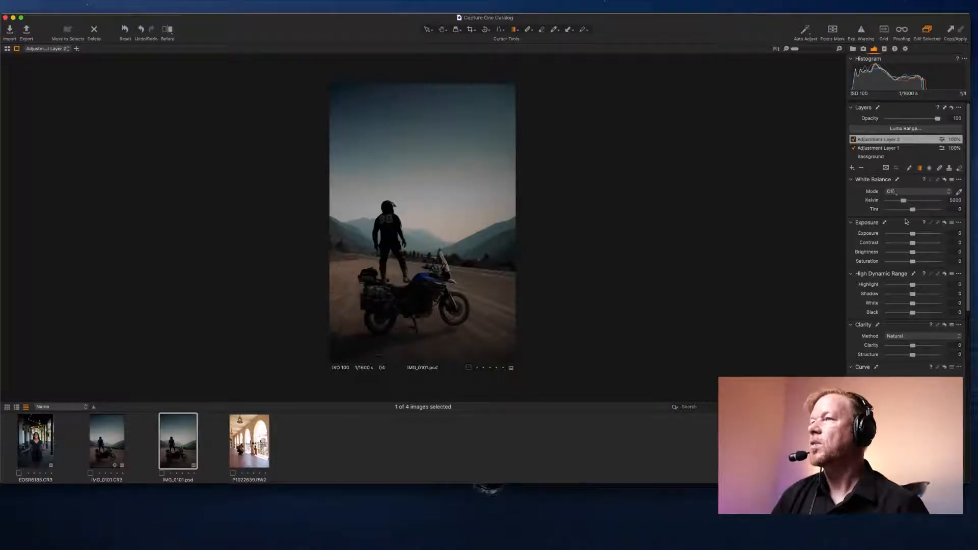
{"action": "left_click_drag", "start_coordinate": [913, 234], "coordinate": [911, 234]}
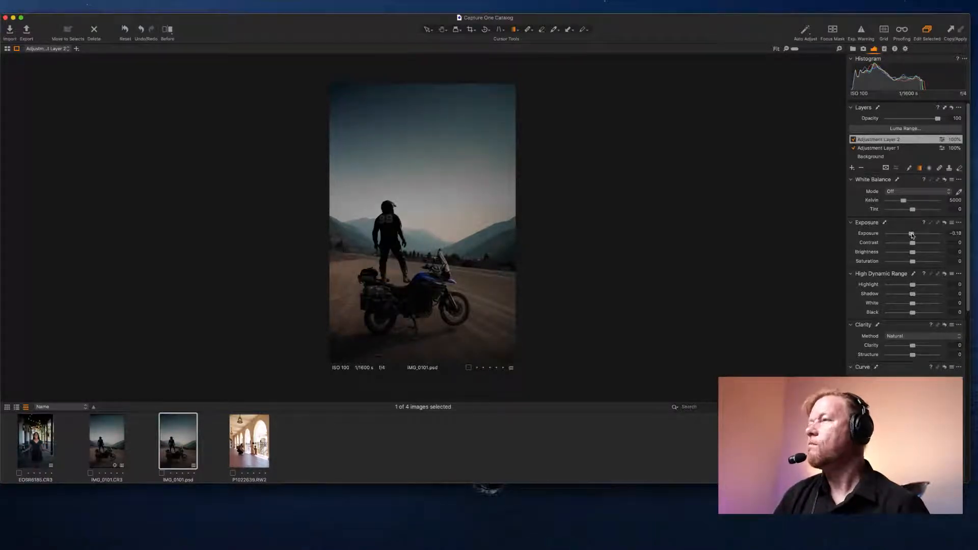
Add a third, empty adjustment layer to the motorcycle PSD and activate the Draw Mask brush
{"action": "left_click", "coordinate": [877, 157]}
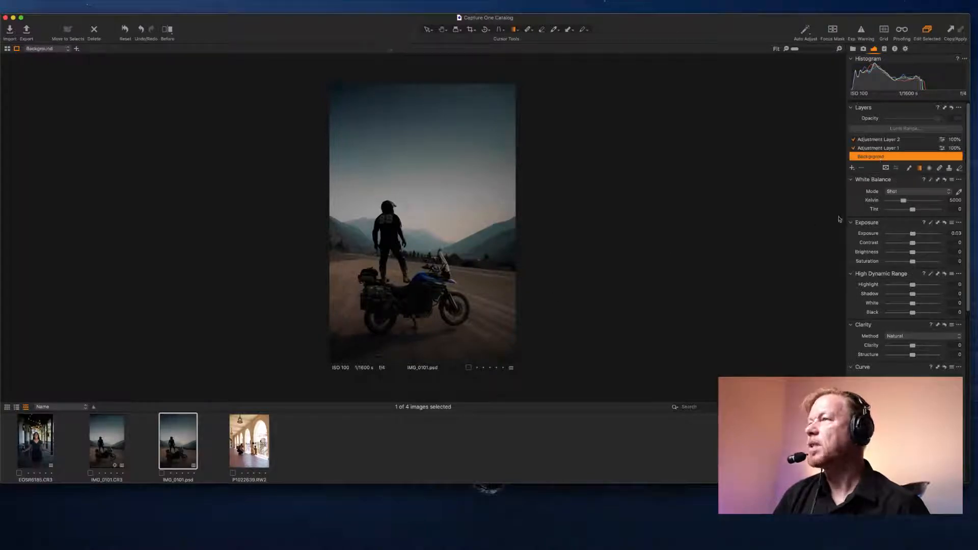
{"action": "left_click", "coordinate": [503, 32]}
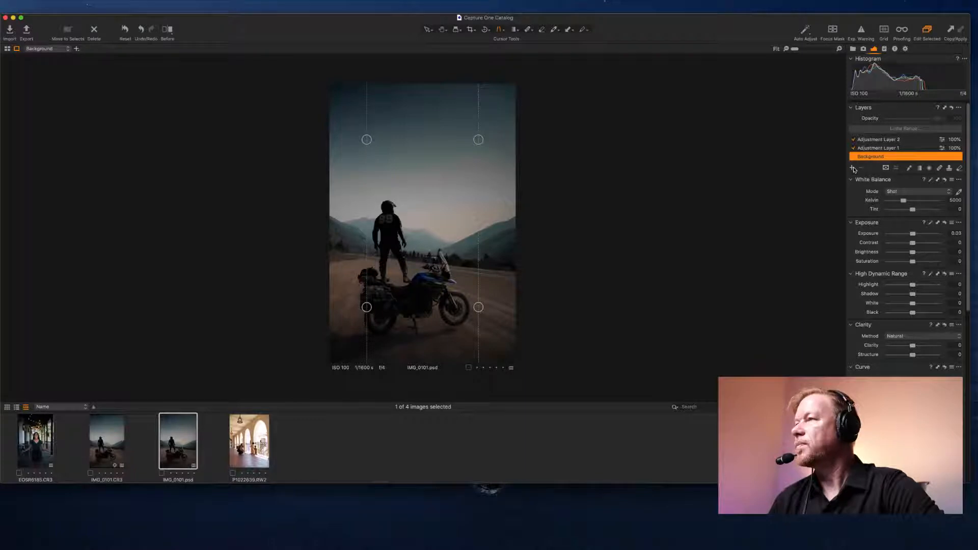
{"action": "left_click", "coordinate": [853, 168]}
{"action": "left_click", "coordinate": [910, 176]}
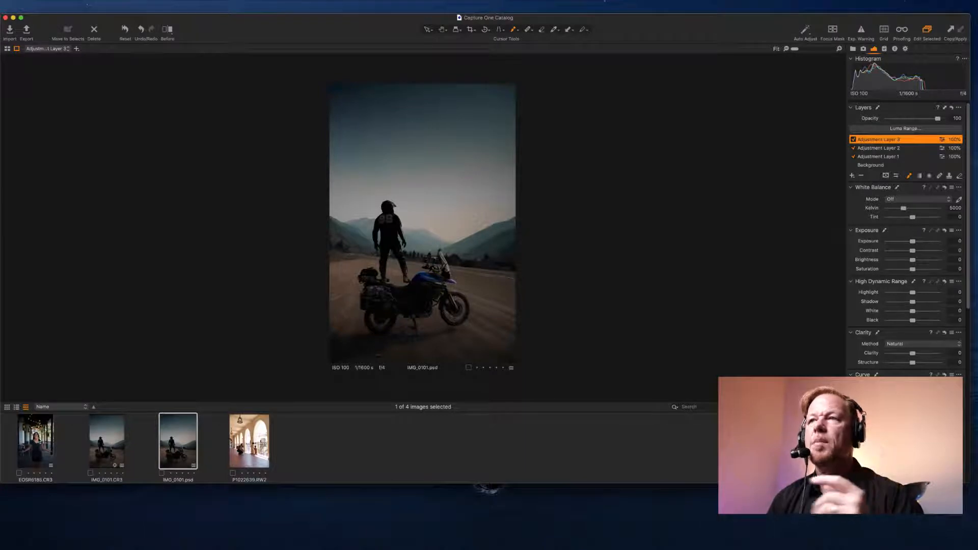
Look through the portrait, IMG_0101.CR3 and IMG_0101.psd, examining the vehicle on the road in the CR3 up close
{"action": "left_click", "coordinate": [48, 422]}
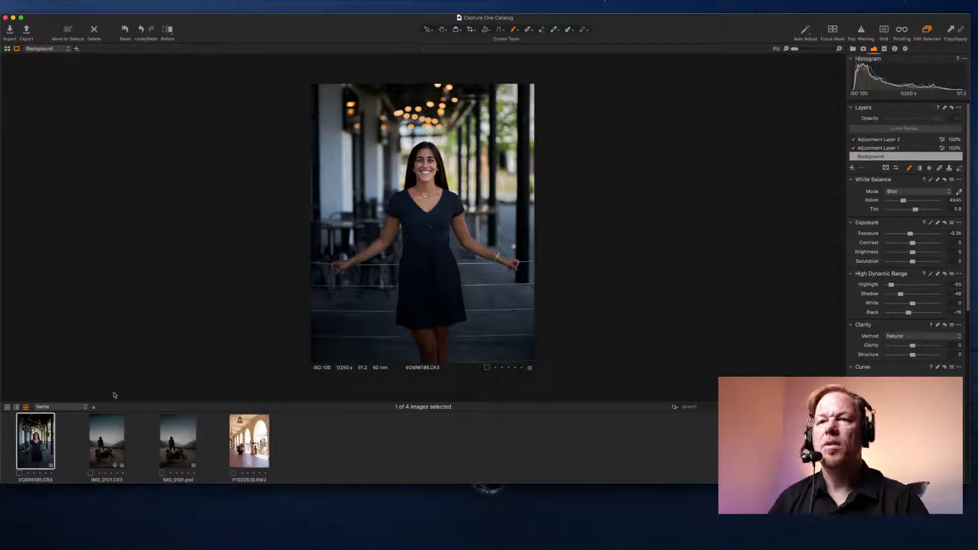
{"action": "left_click", "coordinate": [104, 442]}
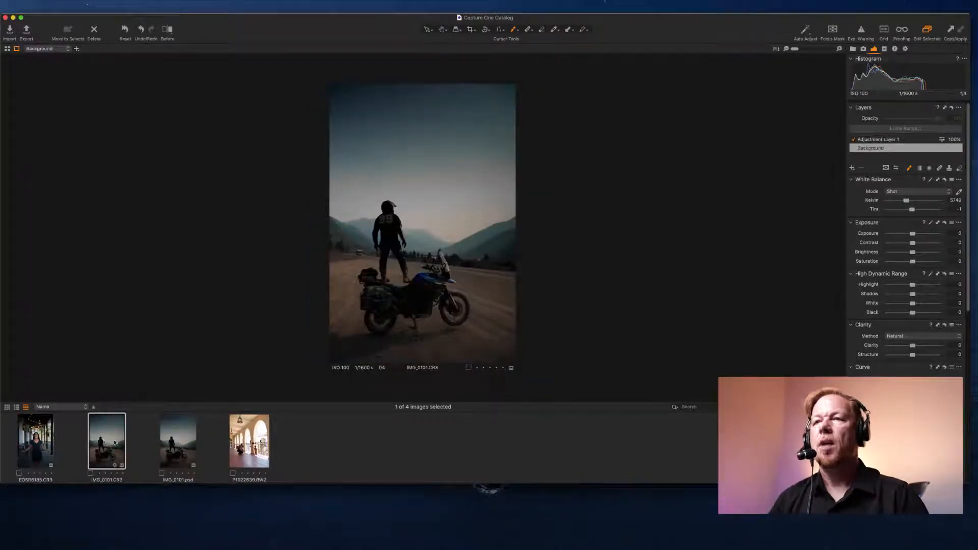
{"action": "double_click", "coordinate": [358, 252]}
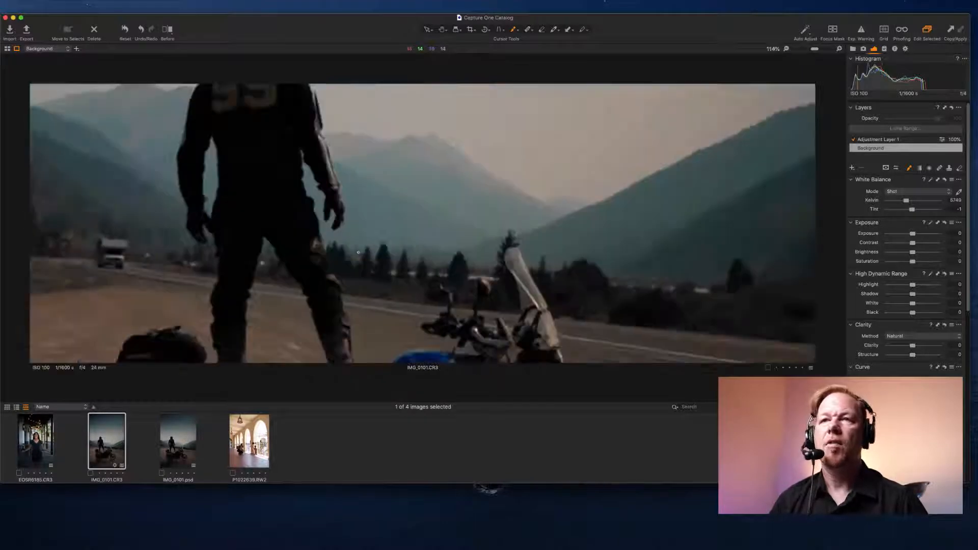
{"action": "double_click", "coordinate": [103, 250]}
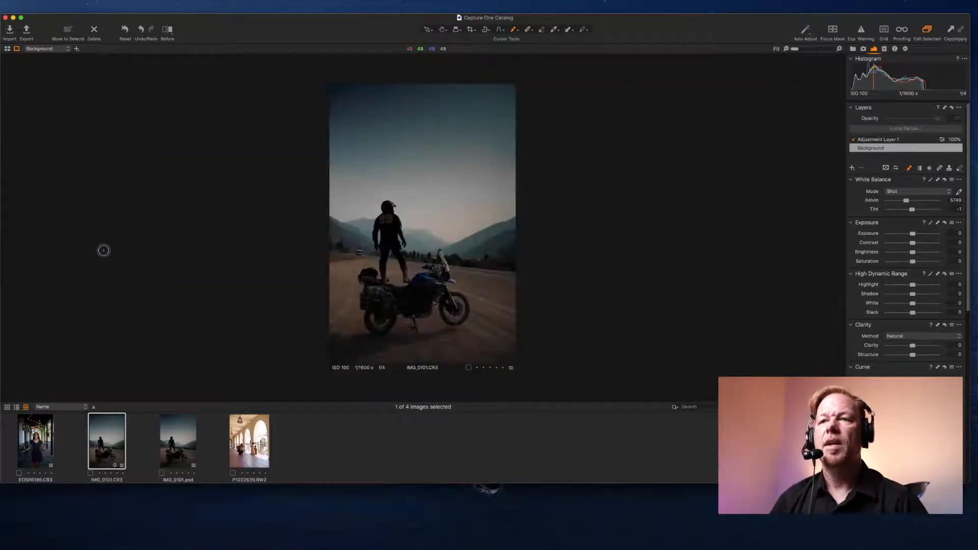
{"action": "left_click", "coordinate": [173, 441]}
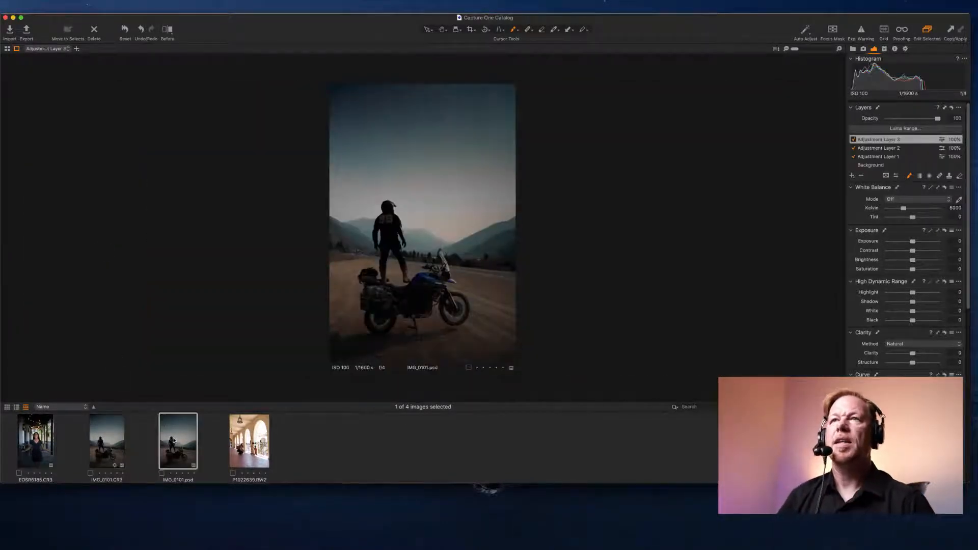
Compare IMG_0101.CR3 before and after editing in a split view, and return to IMG_0101.psd
{"action": "left_click", "coordinate": [113, 424]}
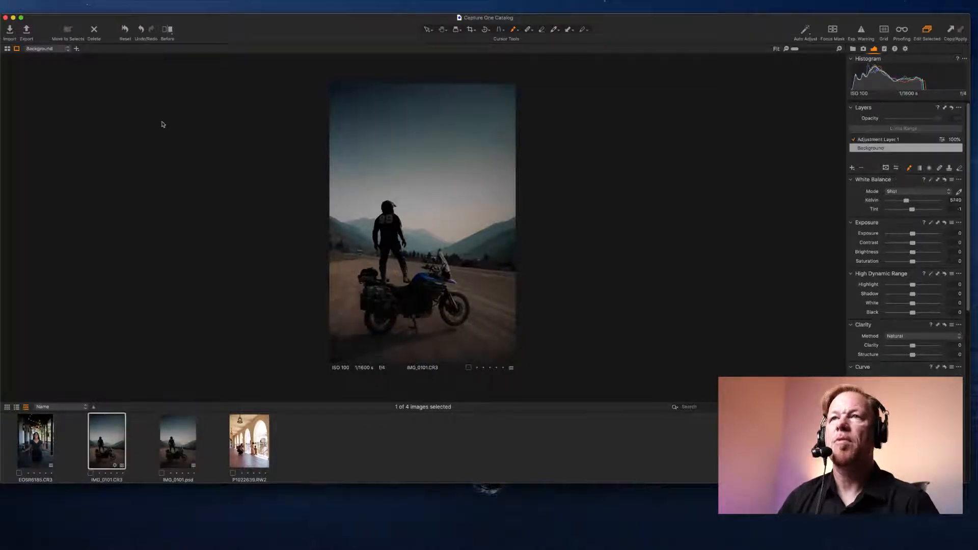
{"action": "left_click", "coordinate": [167, 29]}
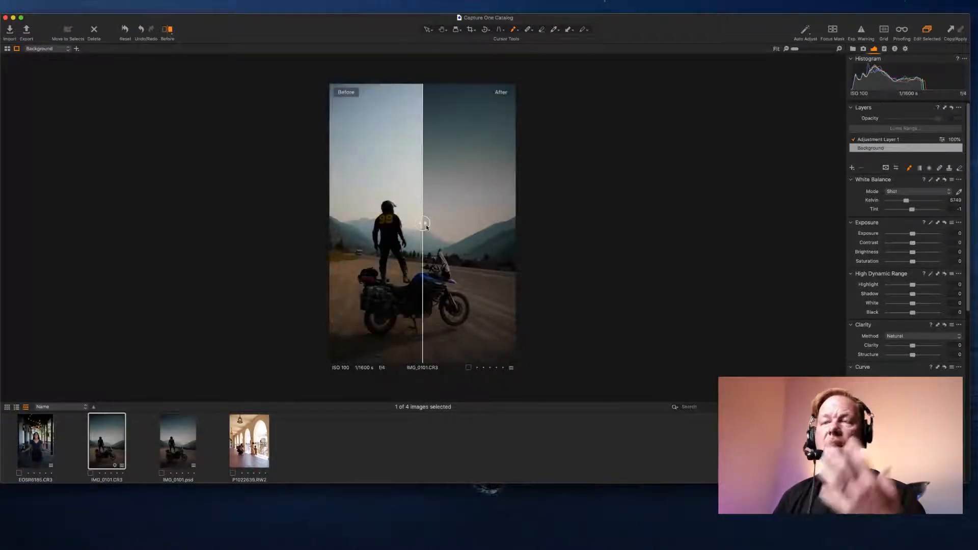
{"action": "left_click_drag", "start_coordinate": [426, 226], "coordinate": [416, 196]}
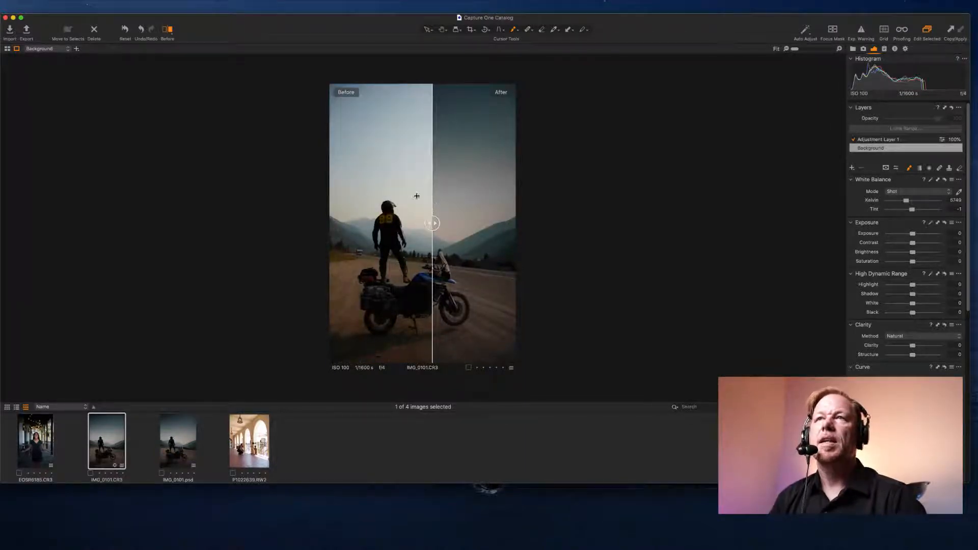
{"action": "left_click", "coordinate": [165, 29]}
{"action": "left_click", "coordinate": [179, 433]}
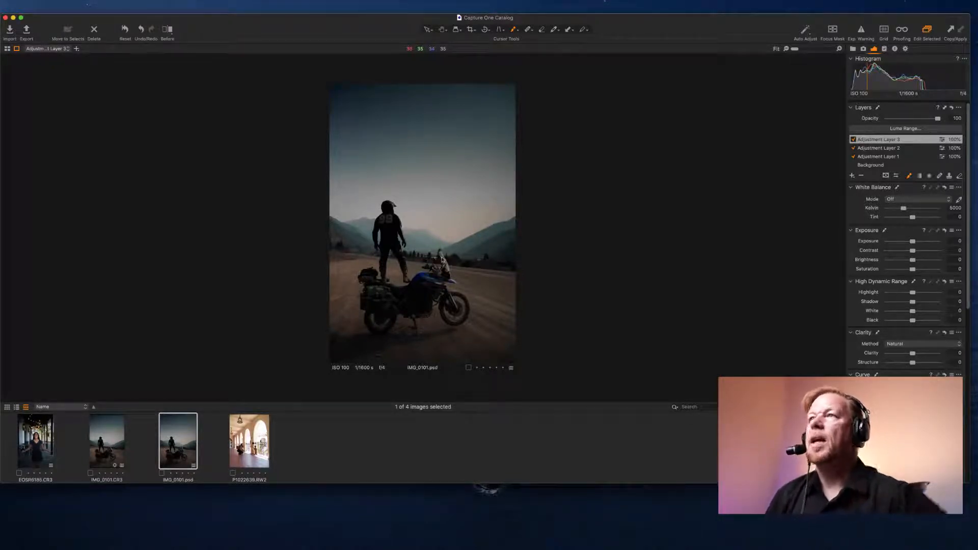
{"action": "right_click", "coordinate": [514, 32]}
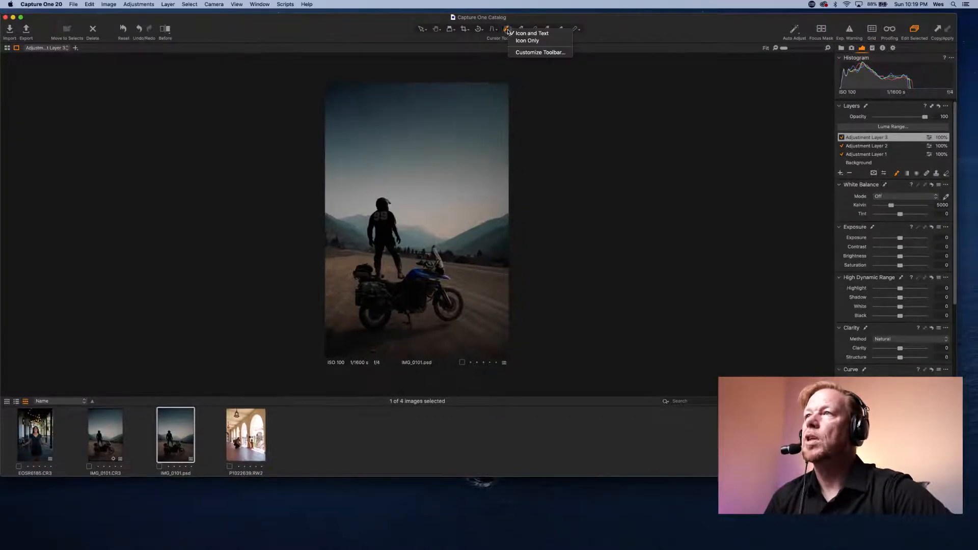
{"action": "left_click", "coordinate": [504, 31]}
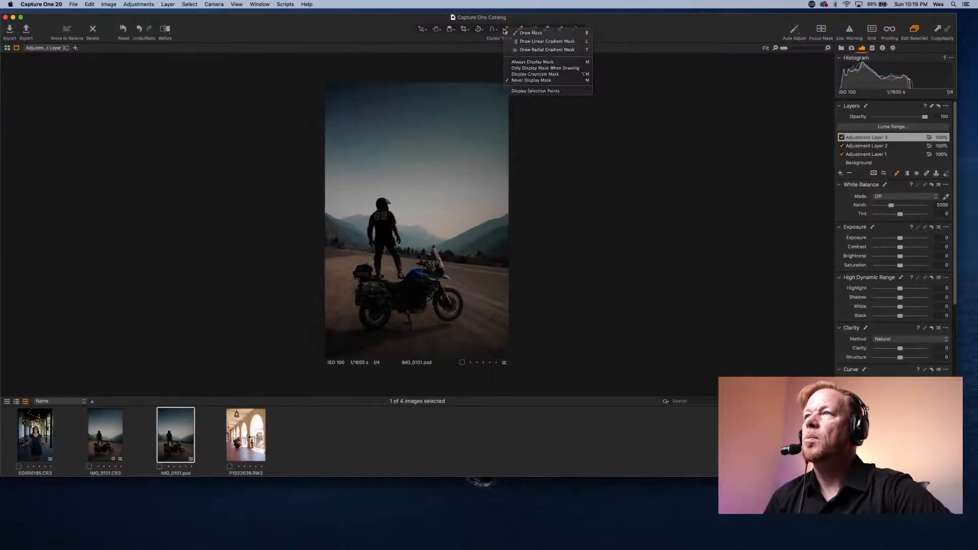
{"action": "left_click", "coordinate": [504, 31]}
{"action": "left_click", "coordinate": [504, 31]}
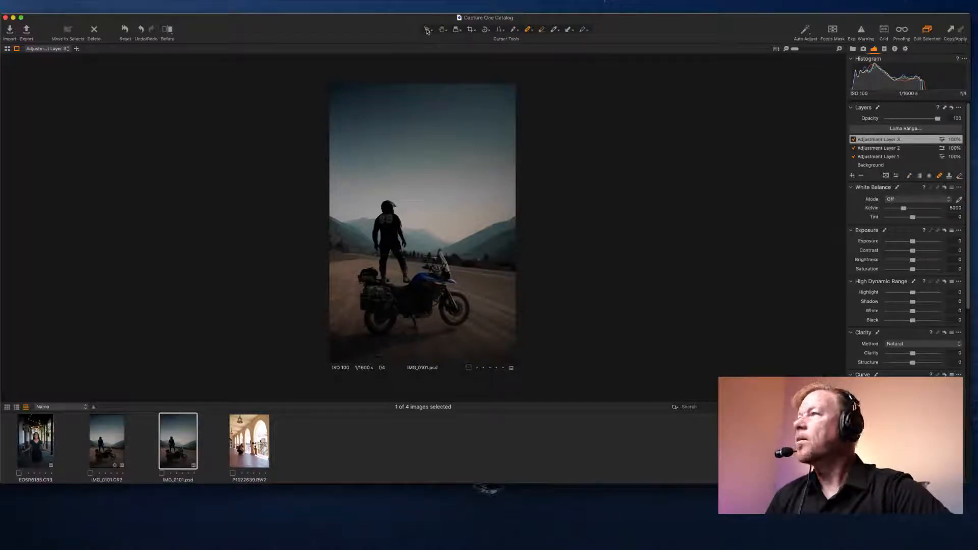
{"action": "key", "text": "v"}
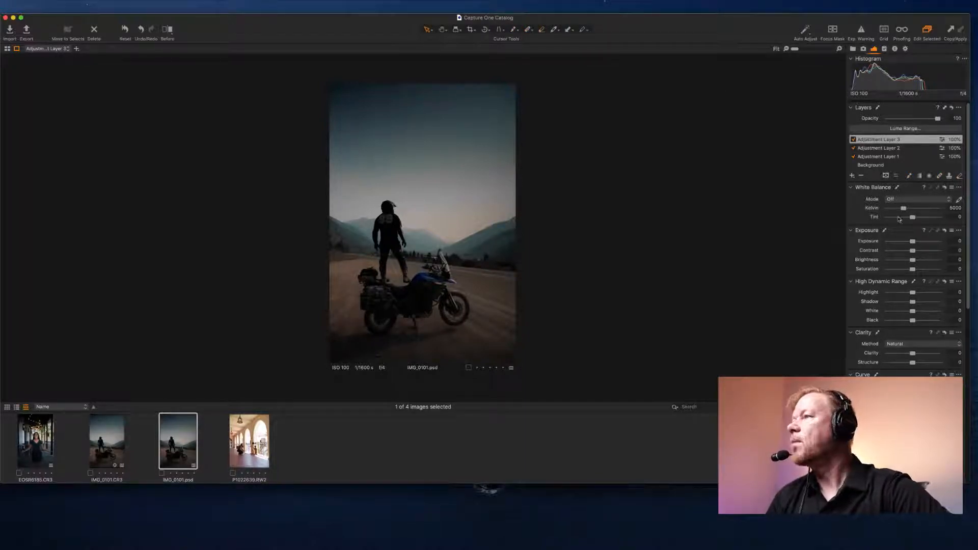
Add a fourth adjustment layer, draw a small radial gradient mask over the motorcycle, and invert the mask
{"action": "left_click", "coordinate": [852, 175]}
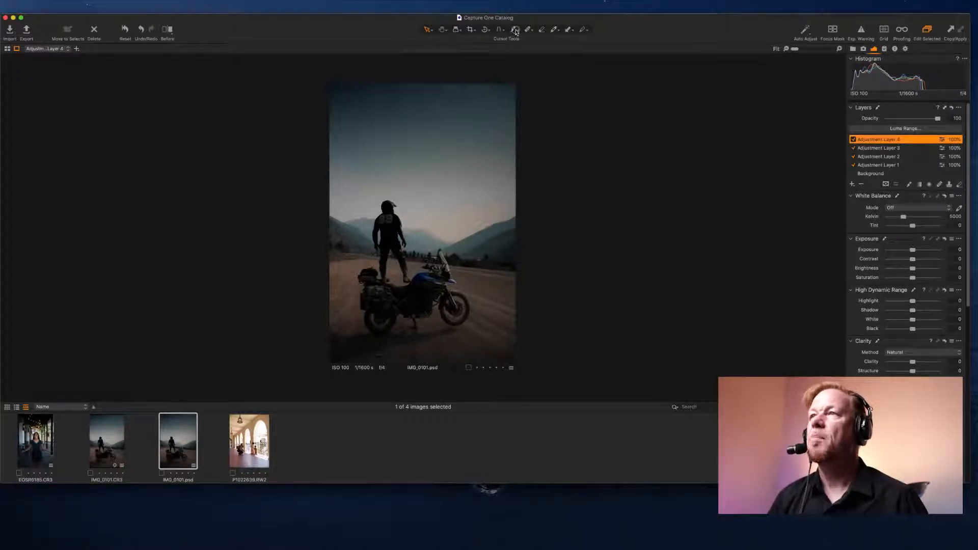
{"action": "left_click", "coordinate": [515, 31]}
{"action": "left_click", "coordinate": [540, 50]}
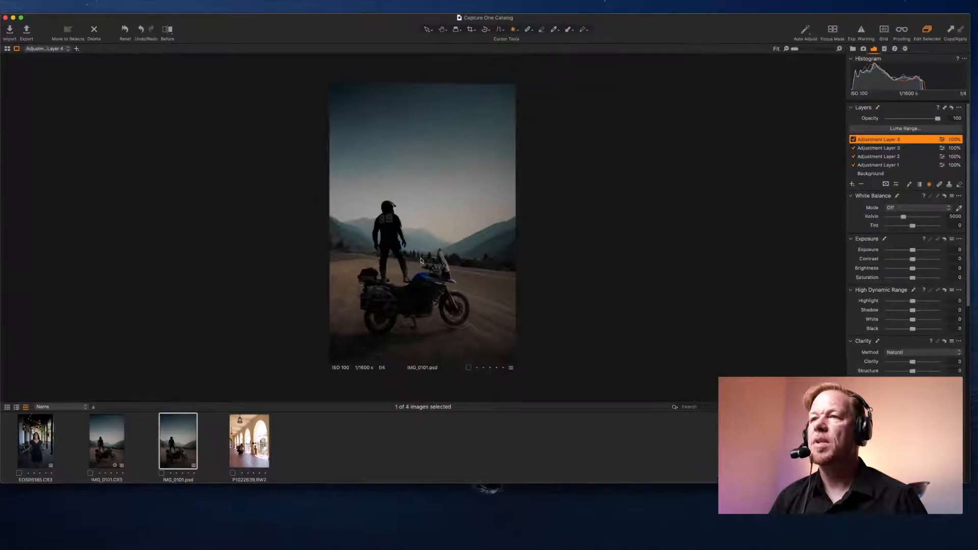
{"action": "mouse_move", "coordinate": [398, 293]}
{"action": "left_mouse_down"}
{"action": "mouse_move", "coordinate": [423, 299]}
{"action": "mouse_move", "coordinate": [399, 311]}
{"action": "mouse_move", "coordinate": [413, 293]}
{"action": "mouse_move", "coordinate": [413, 306]}
{"action": "left_mouse_up"}
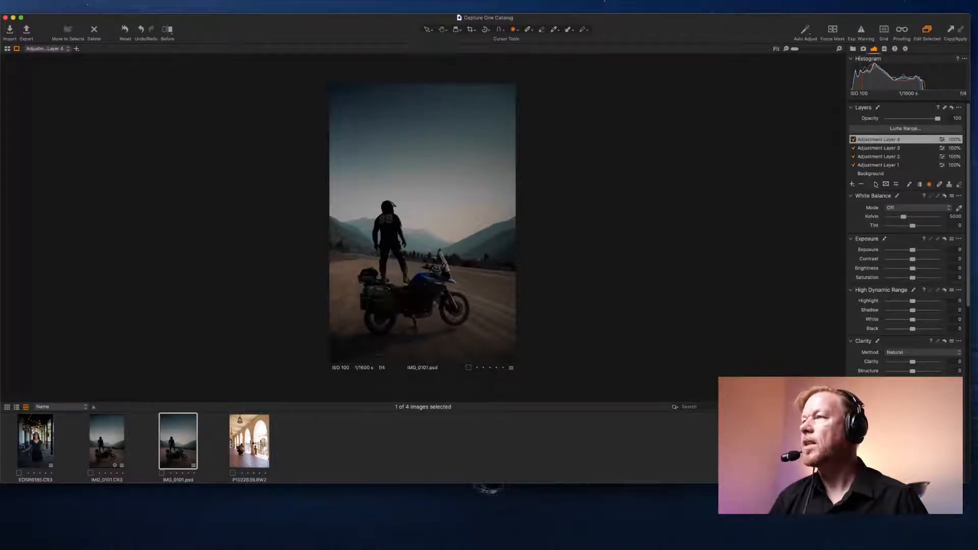
{"action": "right_click", "coordinate": [875, 141]}
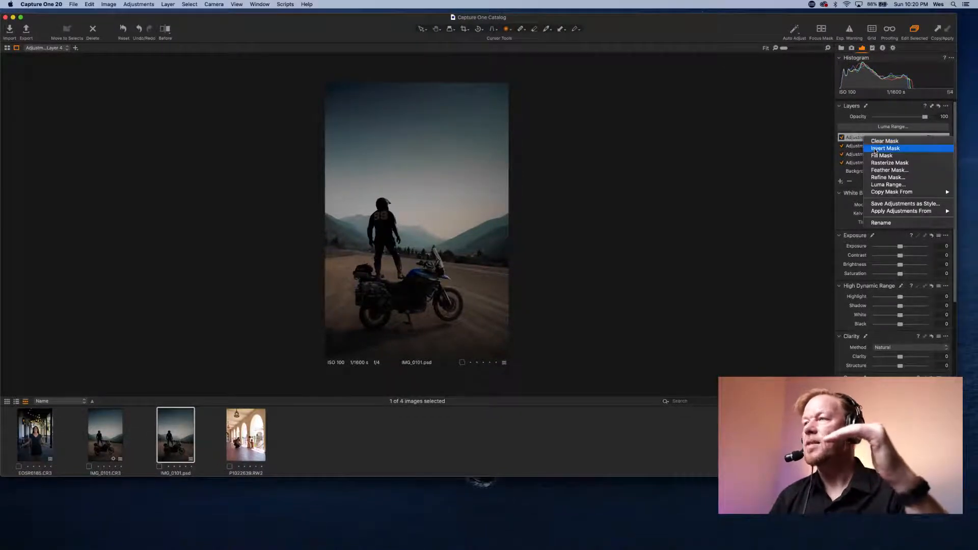
{"action": "left_click", "coordinate": [885, 148]}
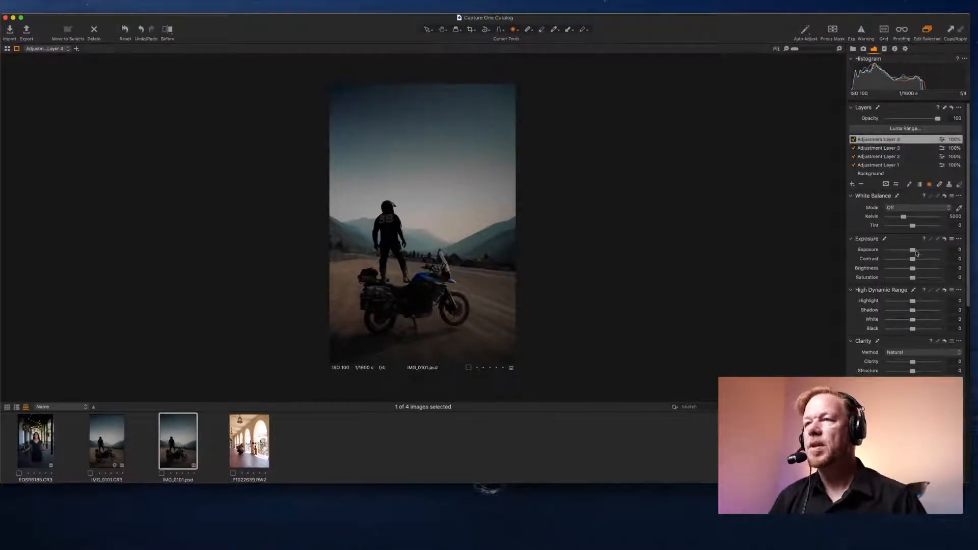
Set the radial mask layer's exposure to 1.19, brightness to 7 and white balance to 5353 K
{"action": "left_click_drag", "start_coordinate": [912, 250], "coordinate": [920, 250]}
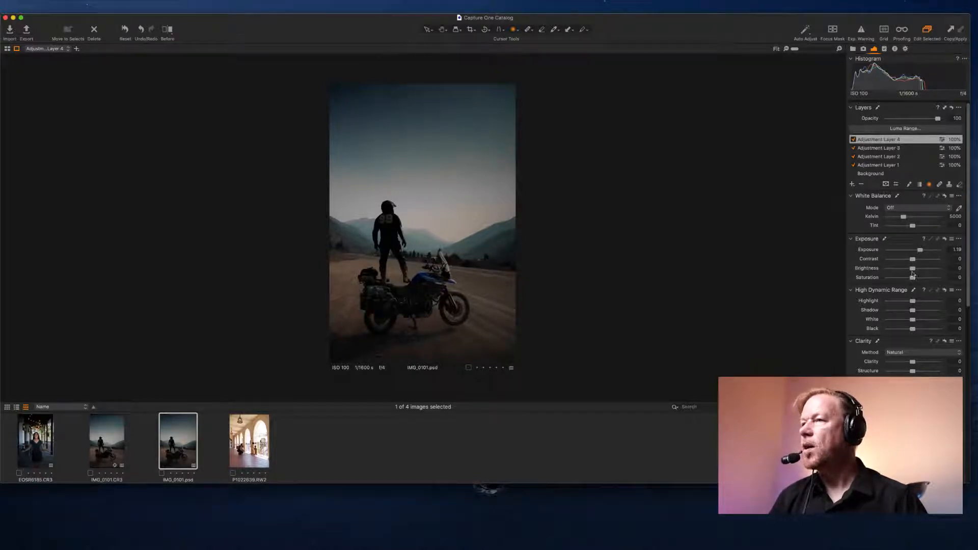
{"action": "left_click_drag", "start_coordinate": [912, 269], "coordinate": [915, 268]}
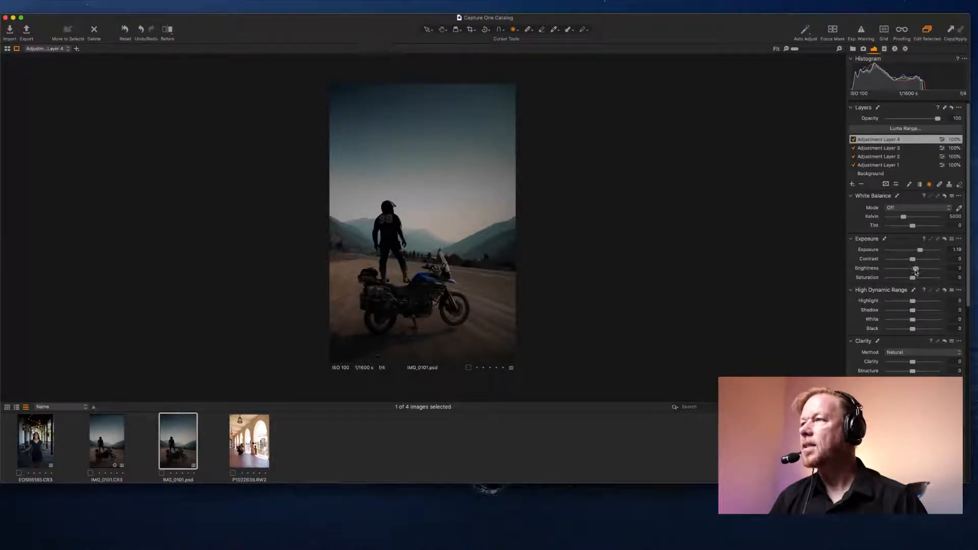
{"action": "mouse_move", "coordinate": [904, 220]}
{"action": "left_mouse_down"}
{"action": "mouse_move", "coordinate": [895, 219]}
{"action": "mouse_move", "coordinate": [905, 220]}
{"action": "left_mouse_up"}
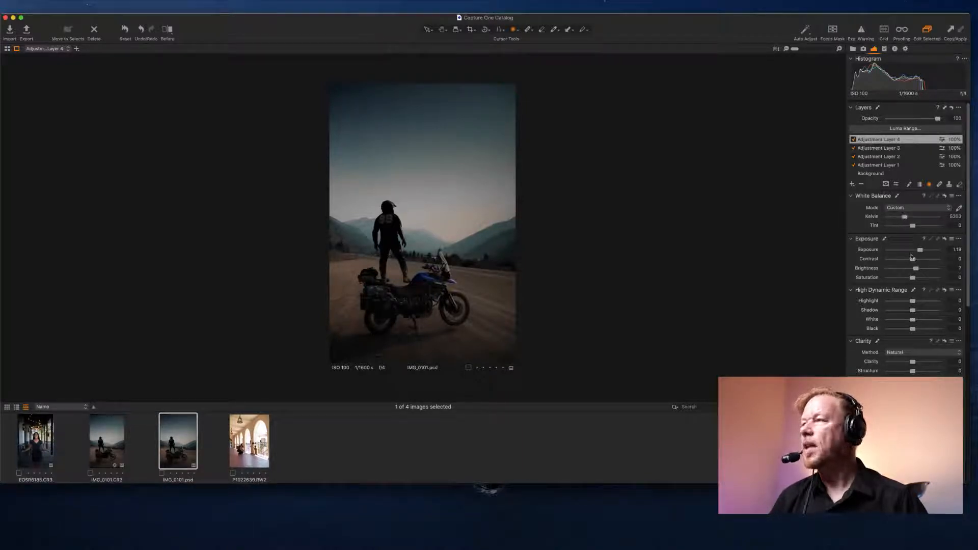
Lower the shadows slightly on the motorcycle's radial mask layer
{"action": "left_click_drag", "start_coordinate": [912, 310], "coordinate": [914, 312]}
{"action": "left_click_drag", "start_coordinate": [913, 312], "coordinate": [910, 311]}
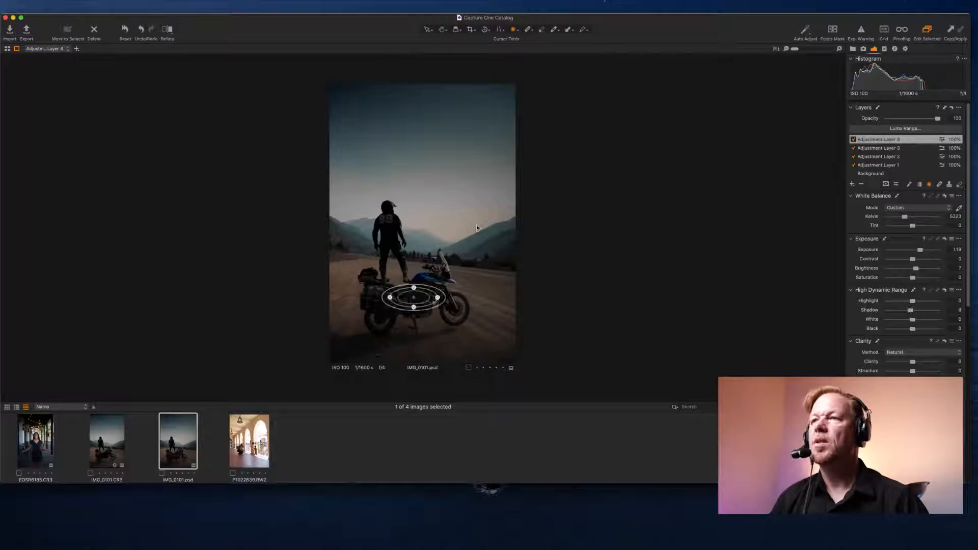
Add a fifth adjustment layer, draw a small radial gradient mask over the motorcycle's saddlebag, and invert the mask
{"action": "left_click", "coordinate": [851, 184]}
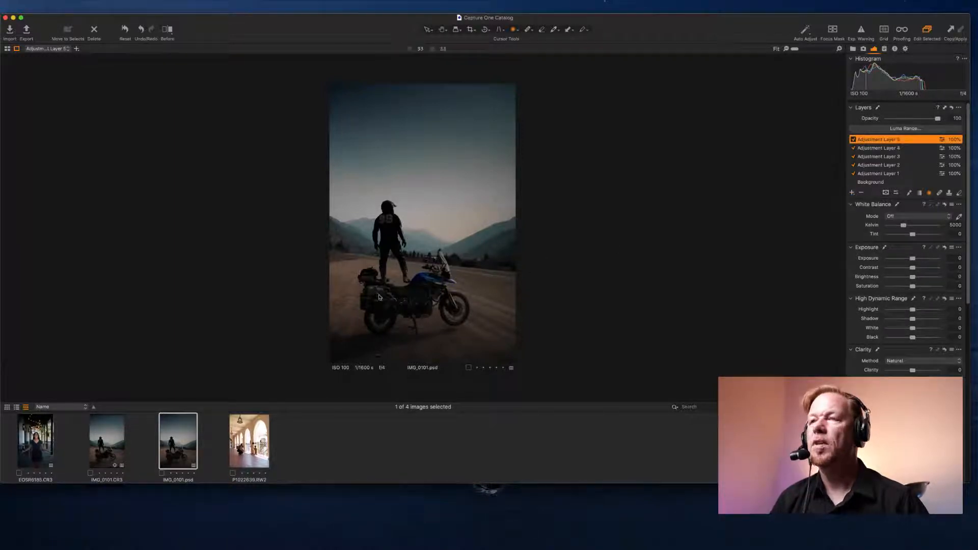
{"action": "left_click_drag", "start_coordinate": [371, 291], "coordinate": [388, 311]}
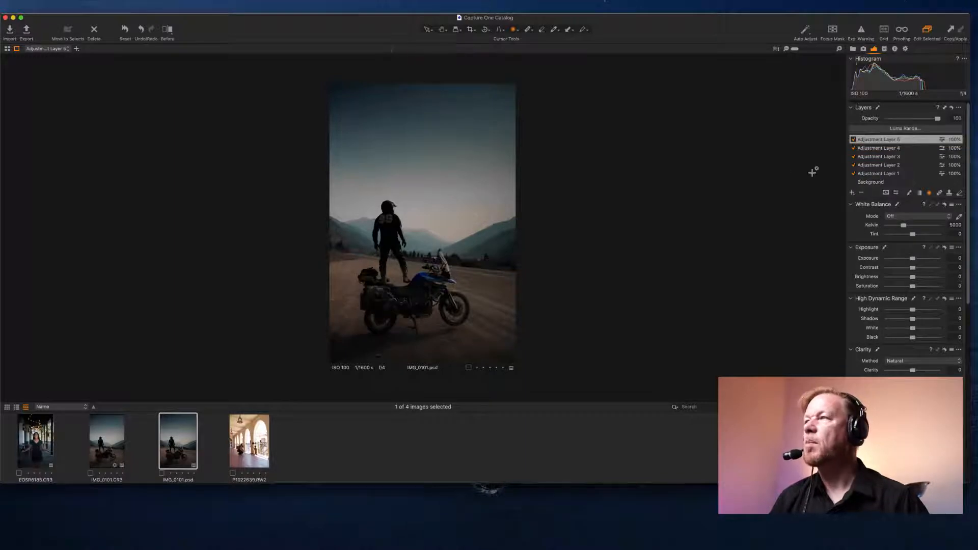
{"action": "right_click", "coordinate": [867, 140]}
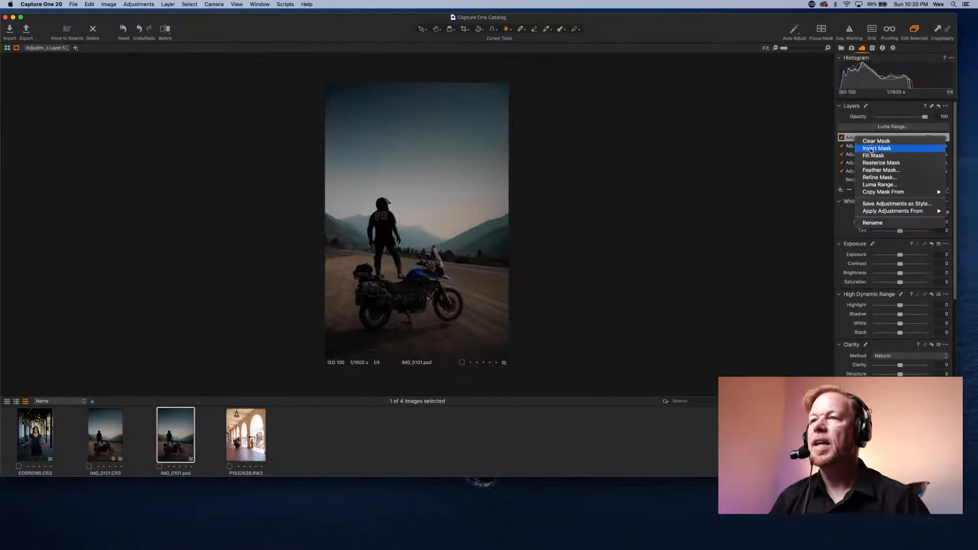
{"action": "left_click", "coordinate": [872, 148]}
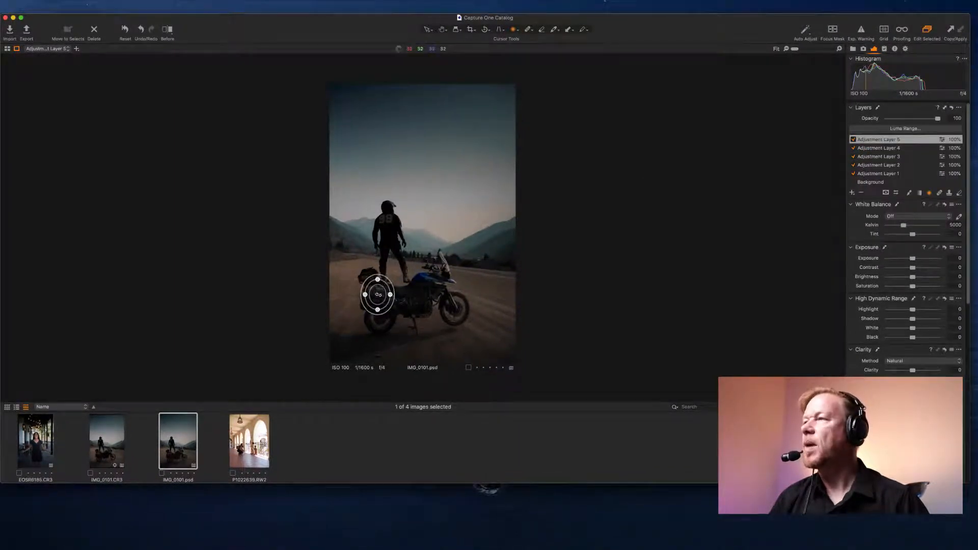
Set the saddlebag mask layer's exposure to 0.31 and shadow to 5, and raise its saturation slightly
{"action": "left_click_drag", "start_coordinate": [912, 258], "coordinate": [914, 258]}
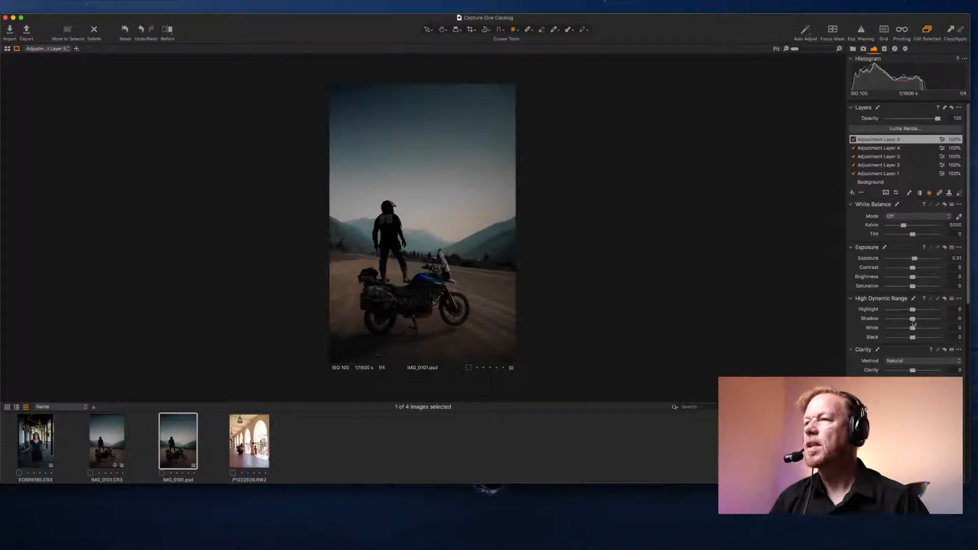
{"action": "left_click_drag", "start_coordinate": [913, 321], "coordinate": [914, 321]}
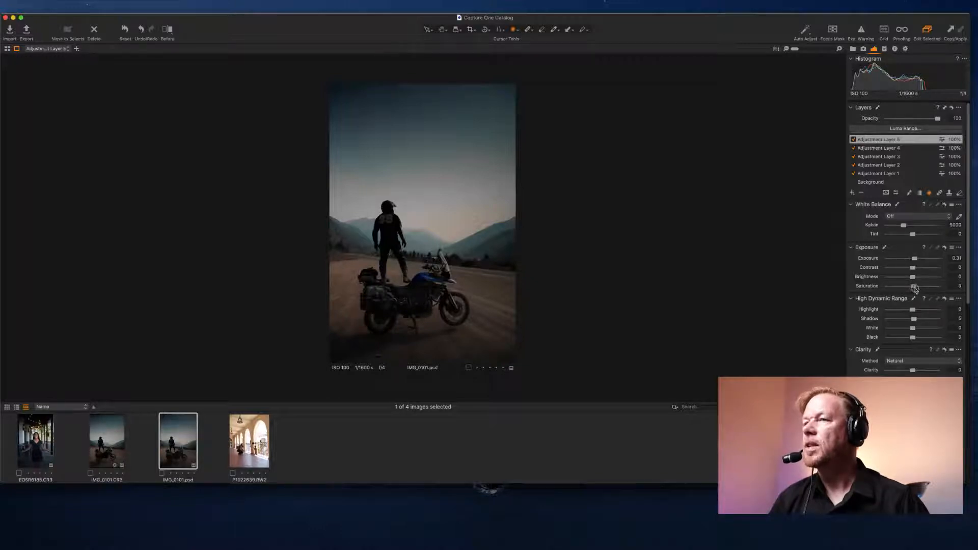
{"action": "left_click_drag", "start_coordinate": [915, 288], "coordinate": [916, 287]}
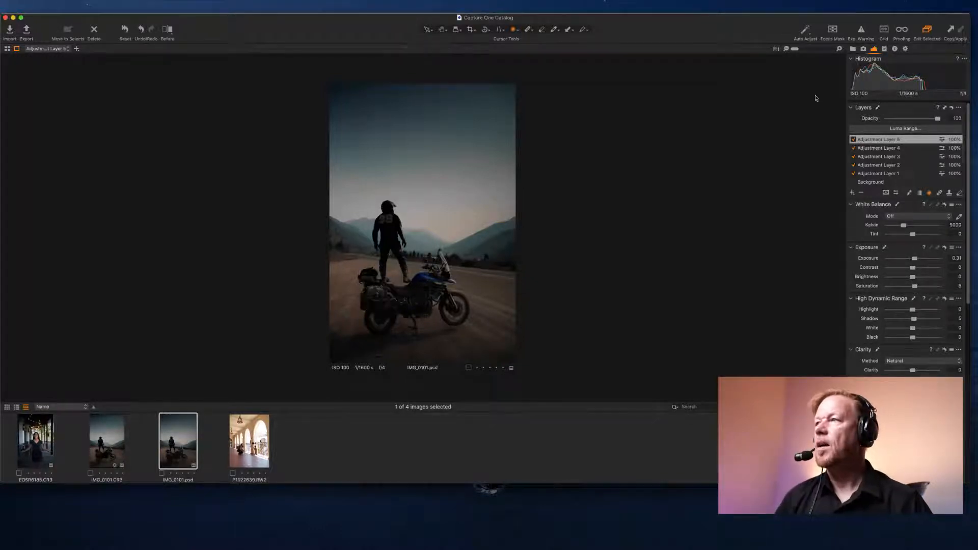
Select the Background layer and examine the motorcycle in IMG_0101.psd up close before returning to the full image
{"action": "left_click", "coordinate": [870, 183]}
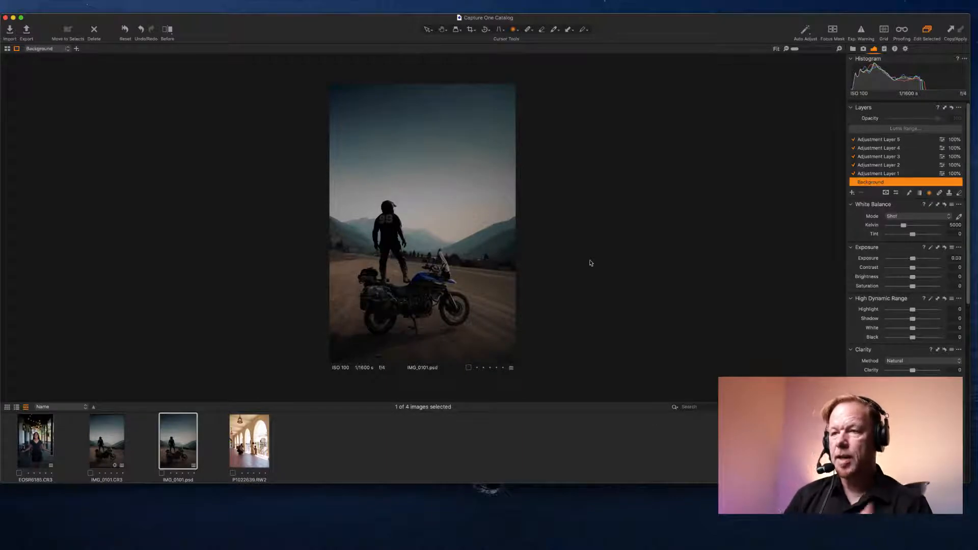
{"action": "left_click", "coordinate": [385, 304]}
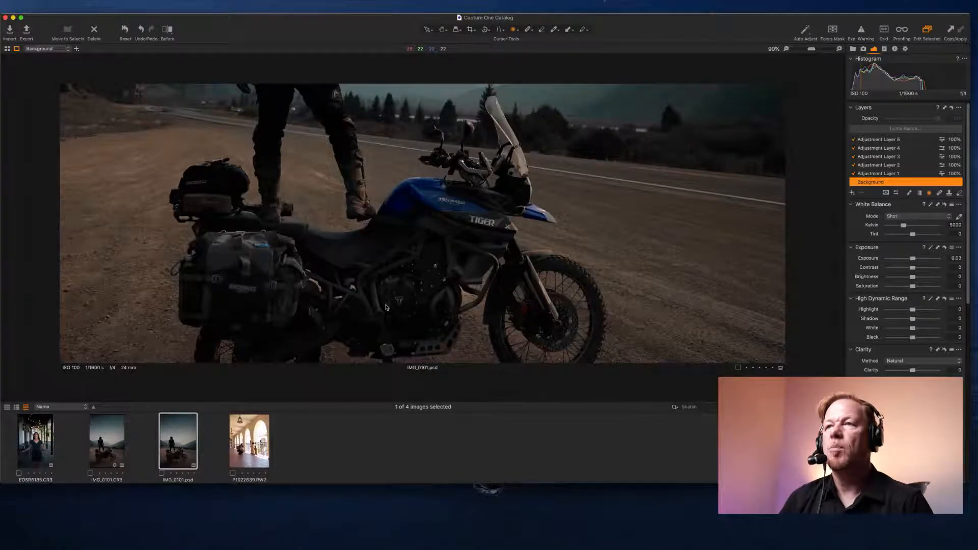
{"action": "left_click", "coordinate": [386, 306]}
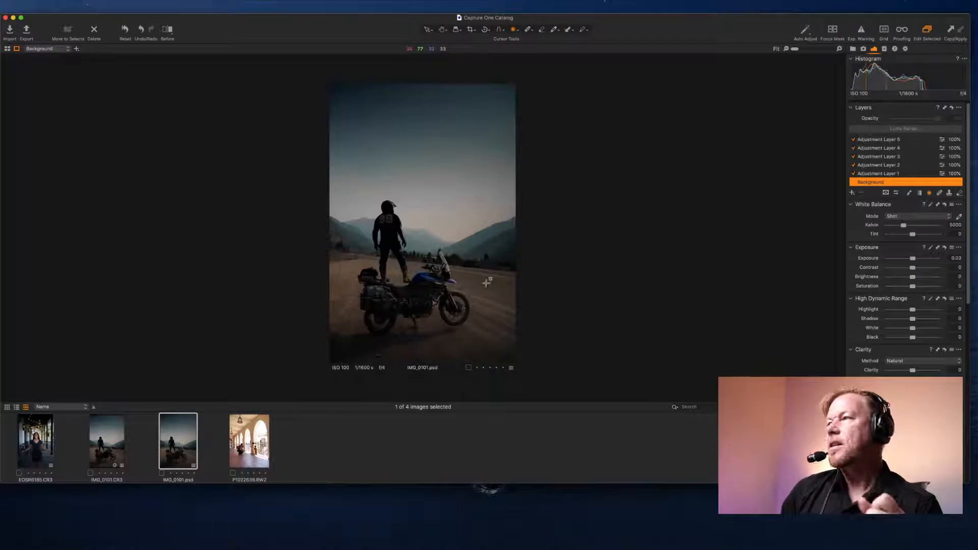
Draw a slightly tilted linear gradient mask from the photo's left edge to the rider on Adjustment Layer 5, and set its exposure to -0.49
{"action": "scroll", "coordinate": [884, 321], "scroll_direction": "down", "scroll_amount": 10}
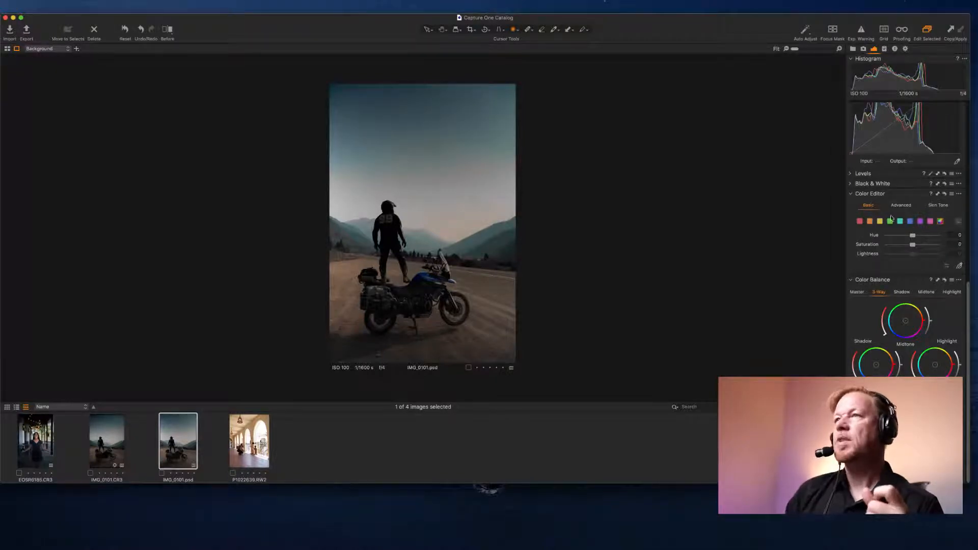
{"action": "left_click", "coordinate": [514, 32]}
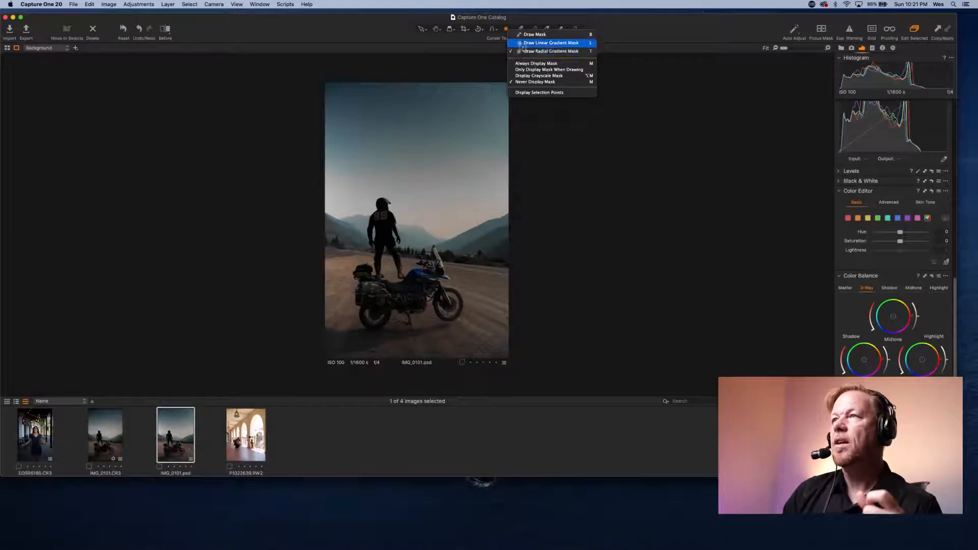
{"action": "left_click", "coordinate": [524, 44]}
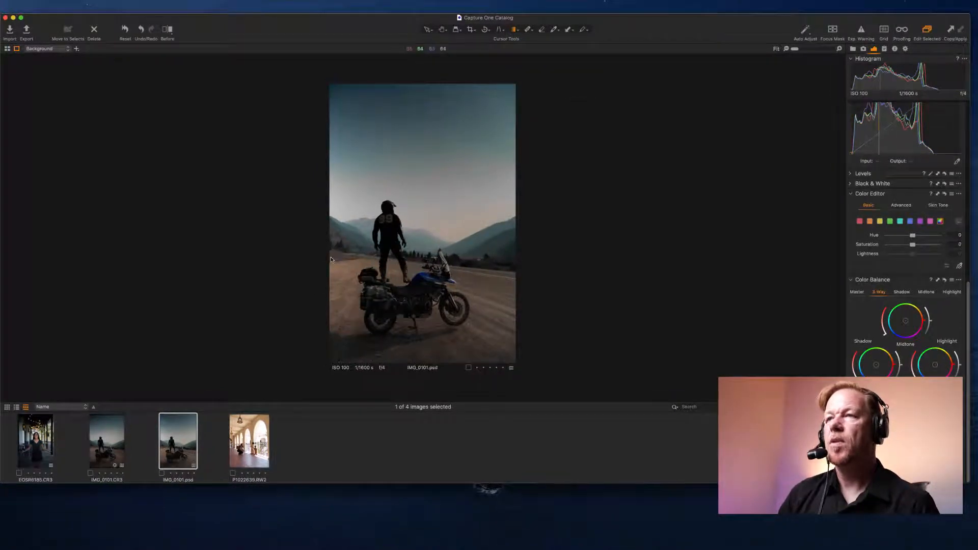
{"action": "left_click_drag", "start_coordinate": [329, 257], "coordinate": [392, 241]}
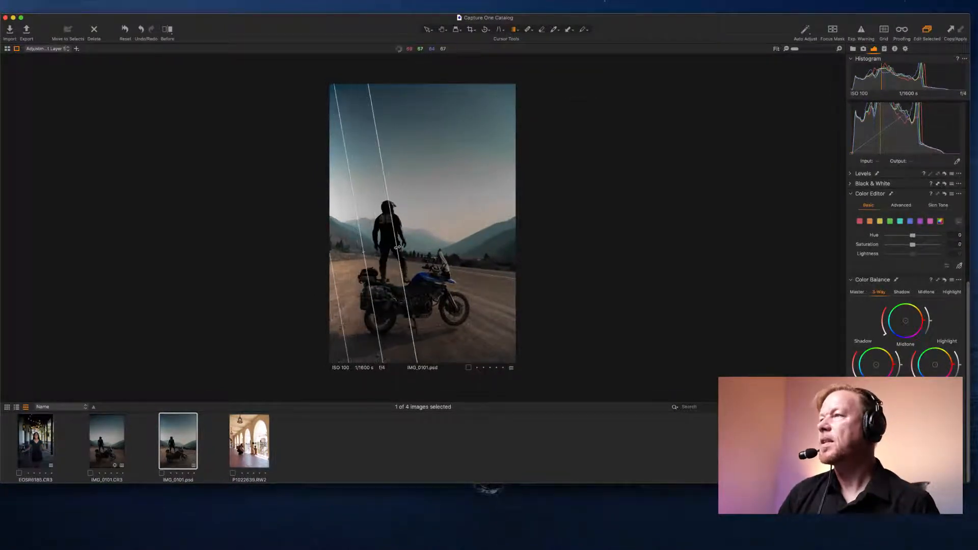
{"action": "scroll", "coordinate": [890, 185], "scroll_direction": "up", "scroll_amount": 10}
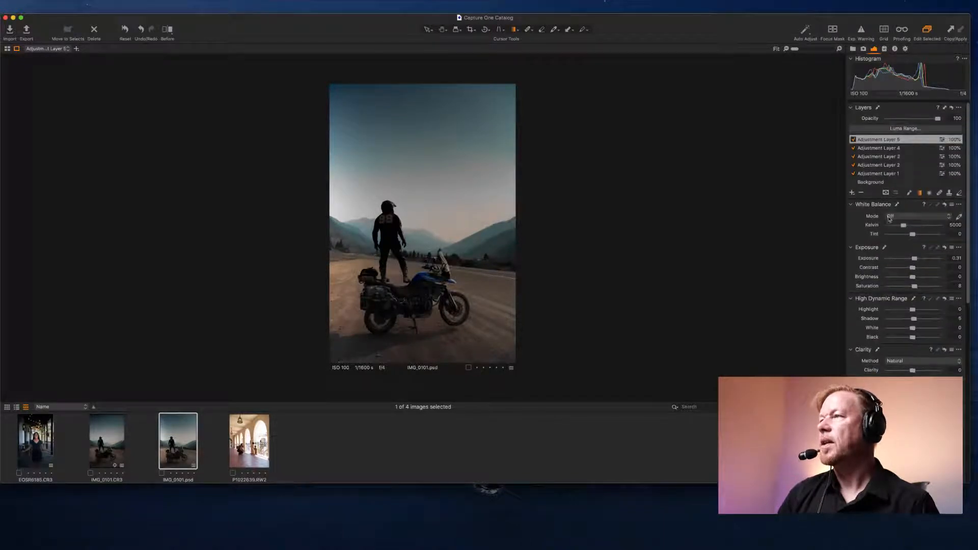
{"action": "left_click_drag", "start_coordinate": [914, 259], "coordinate": [910, 259]}
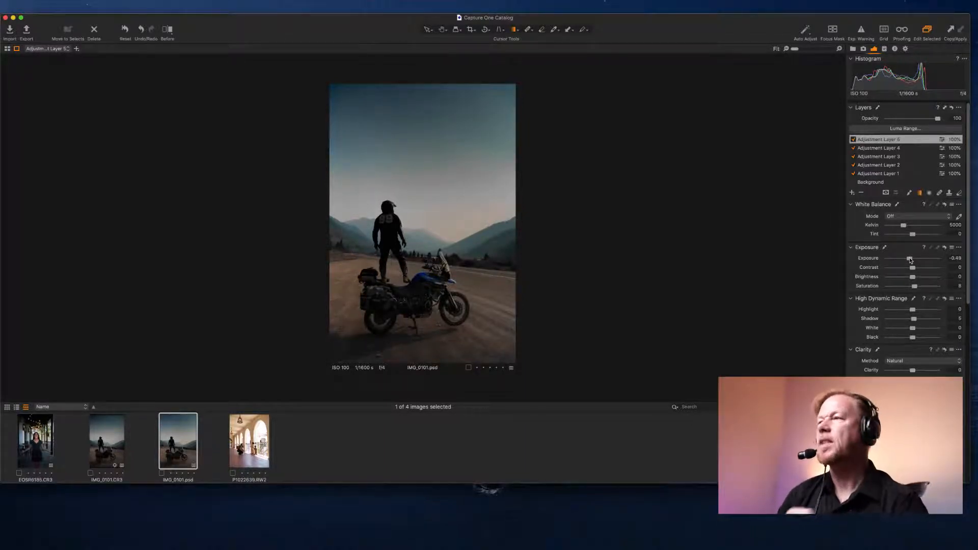
Nudge the shadow color balance slightly on Adjustment Layer 5, and select the Background layer
{"action": "scroll", "coordinate": [903, 286], "scroll_direction": "down", "scroll_amount": 10}
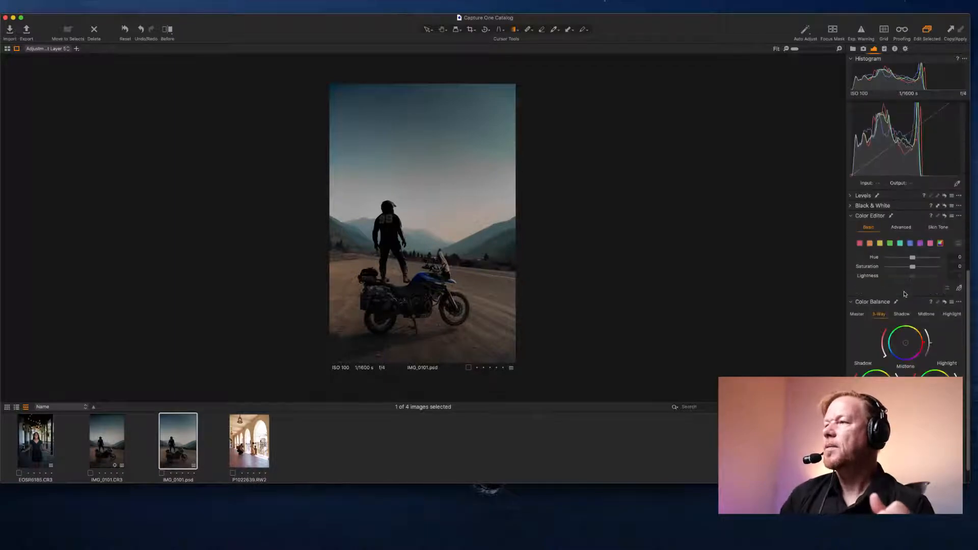
{"action": "scroll", "coordinate": [901, 300], "scroll_direction": "down", "scroll_amount": 2}
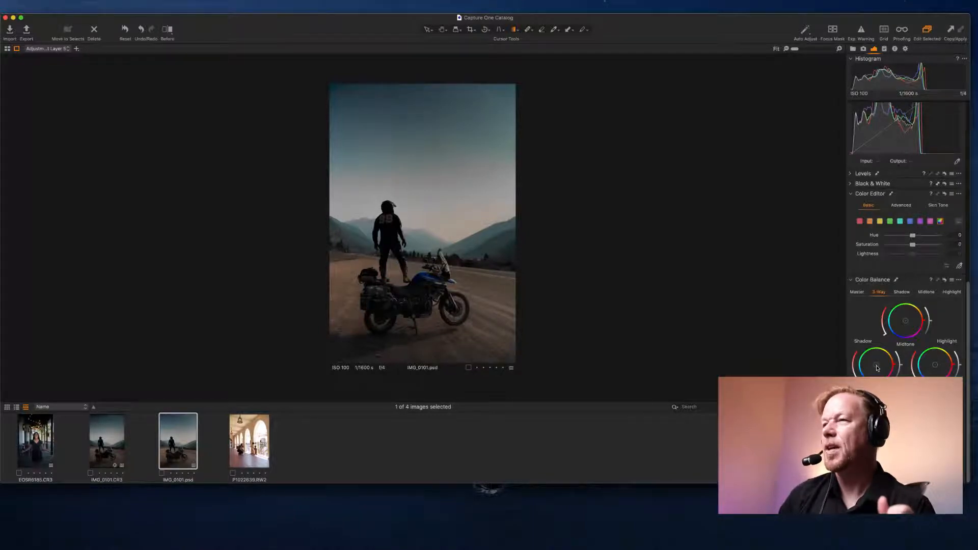
{"action": "left_click_drag", "start_coordinate": [876, 366], "coordinate": [876, 364]}
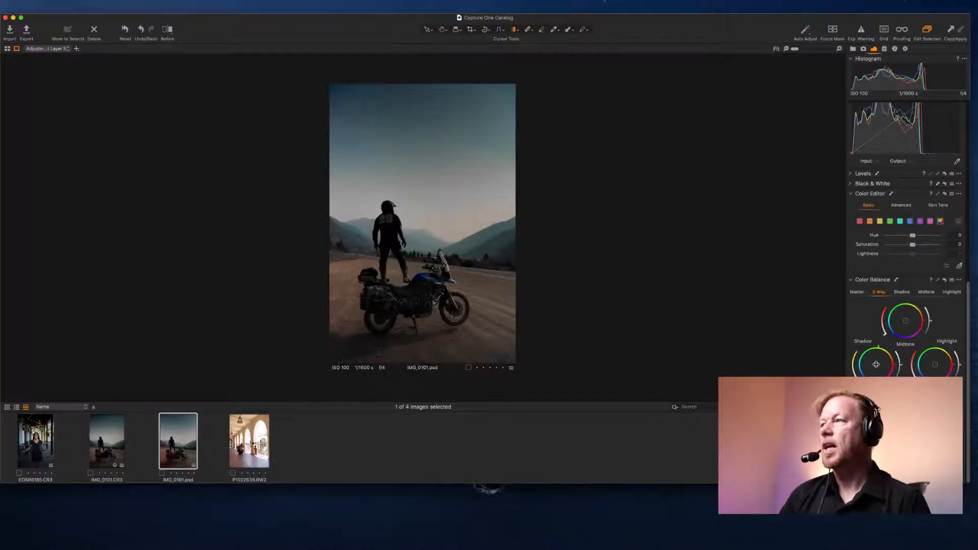
{"action": "scroll", "coordinate": [888, 280], "scroll_direction": "up", "scroll_amount": 10}
{"action": "left_click", "coordinate": [866, 182]}
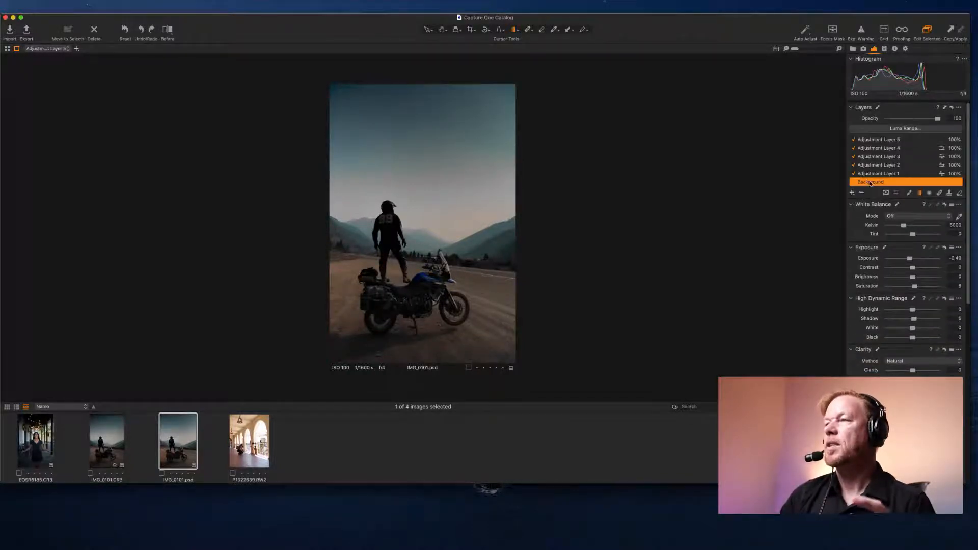
Reset all adjustments on the portrait EOSR6185.CR3, and undo that reset
{"action": "scroll", "coordinate": [899, 300], "scroll_direction": "down", "scroll_amount": 10}
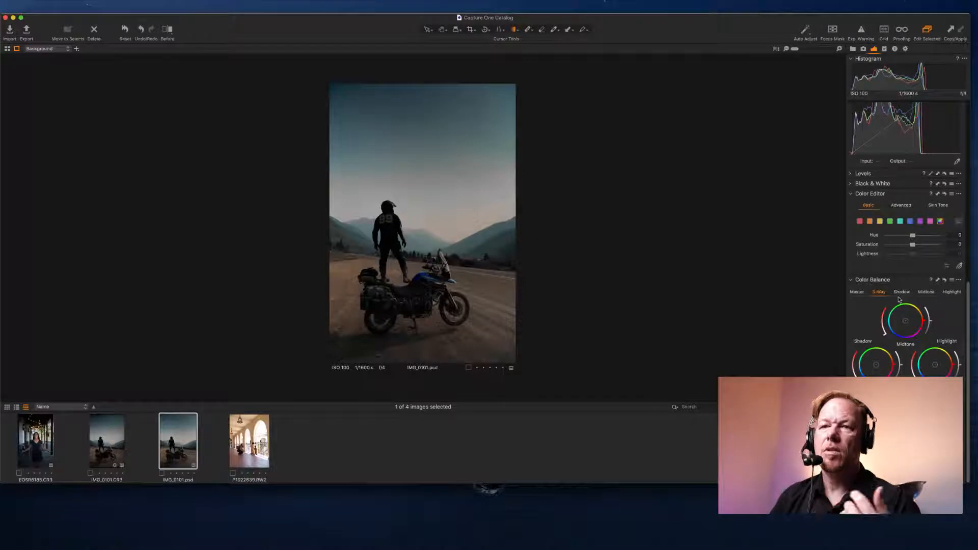
{"action": "left_click", "coordinate": [25, 444]}
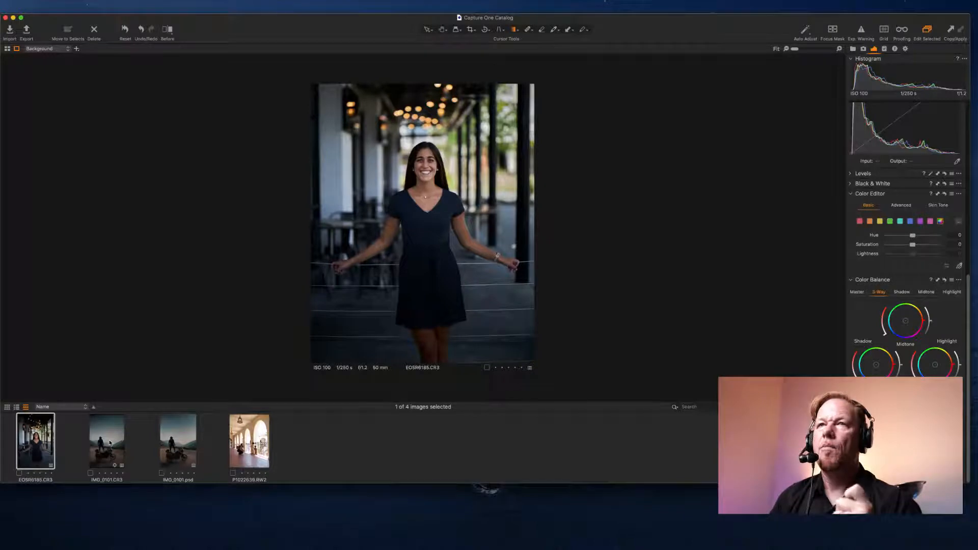
{"action": "left_click", "coordinate": [126, 29]}
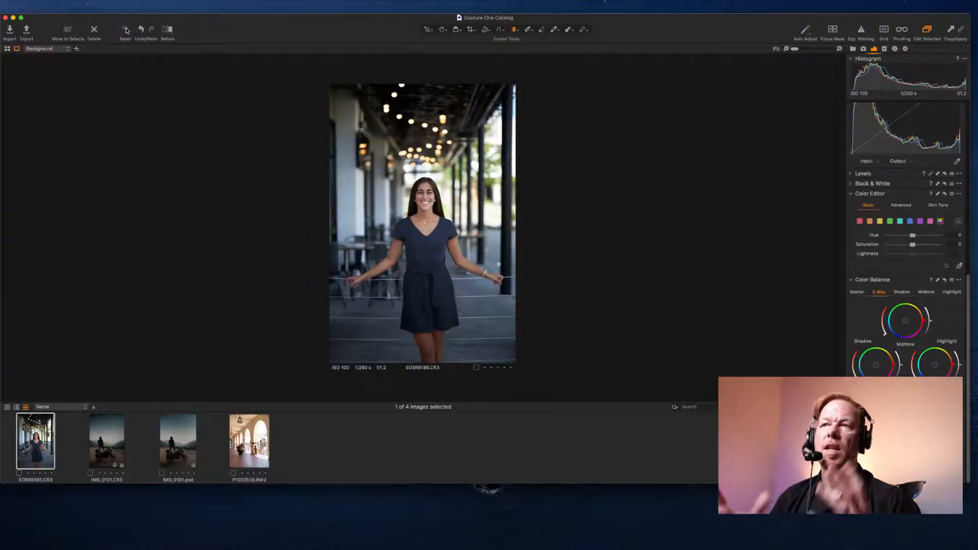
{"action": "key", "text": "super+z"}
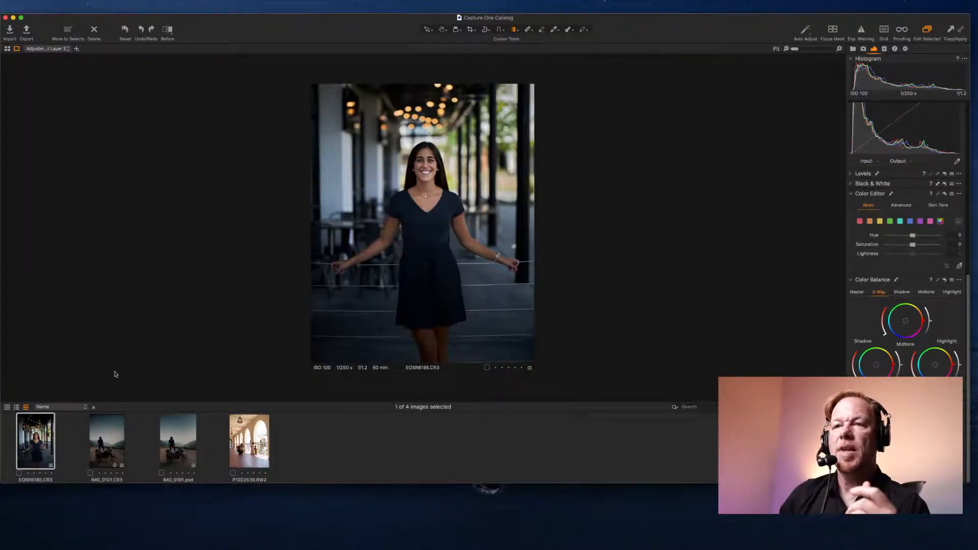
Reset all adjustments on the motorcycle photo IMG_0101.CR3, and undo that reset
{"action": "left_click", "coordinate": [111, 436]}
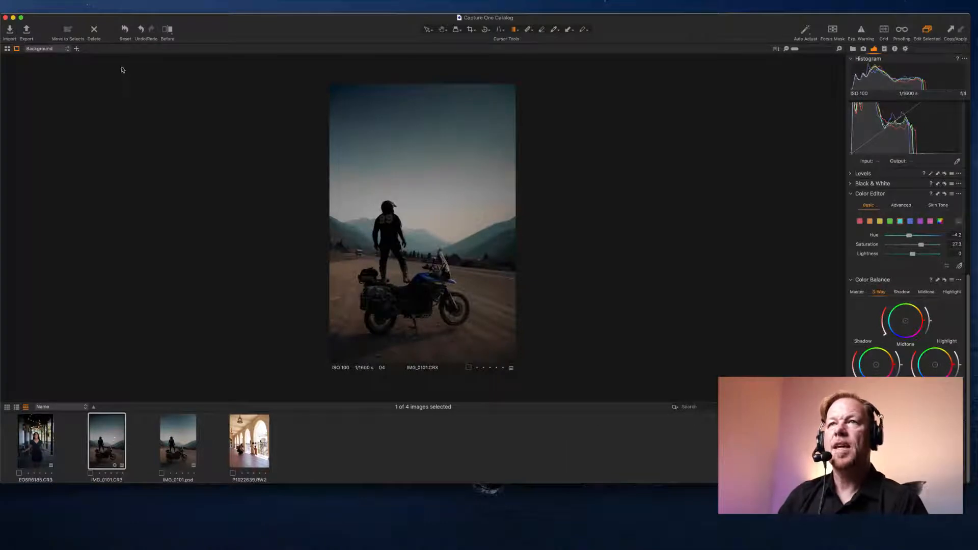
{"action": "left_click", "coordinate": [124, 31]}
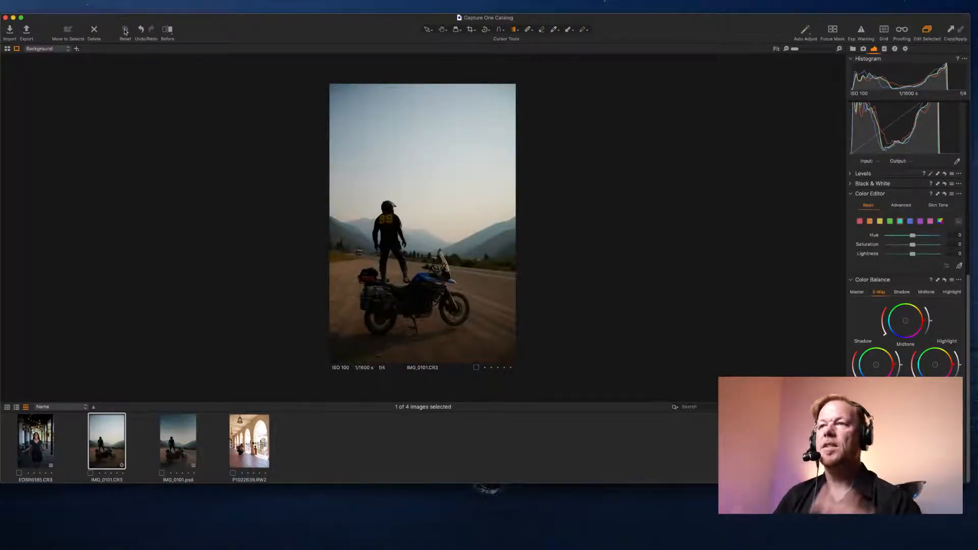
{"action": "key", "text": "super+z"}
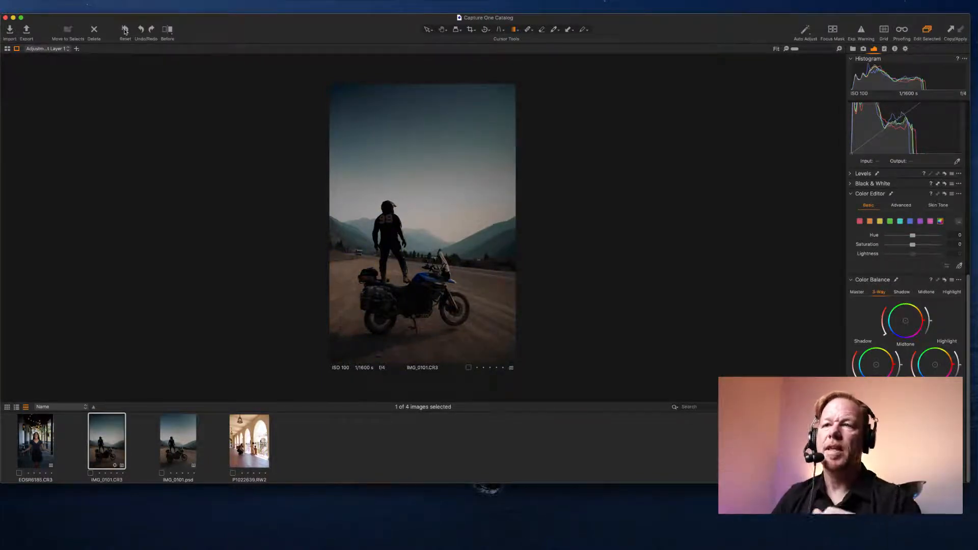
View IMG_0101.psd again, and open the arcade photo P1022639.RW2
{"action": "left_click", "coordinate": [178, 439]}
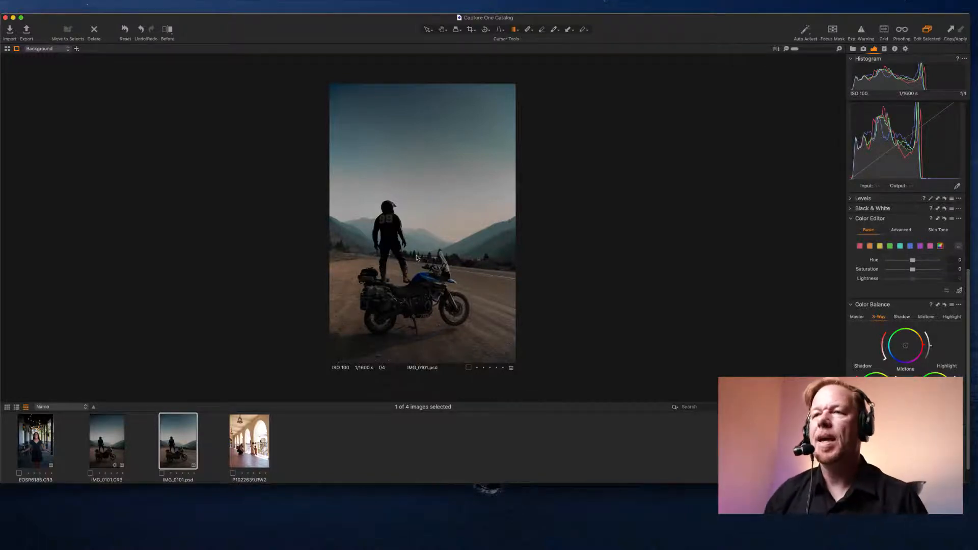
{"action": "left_click", "coordinate": [256, 445]}
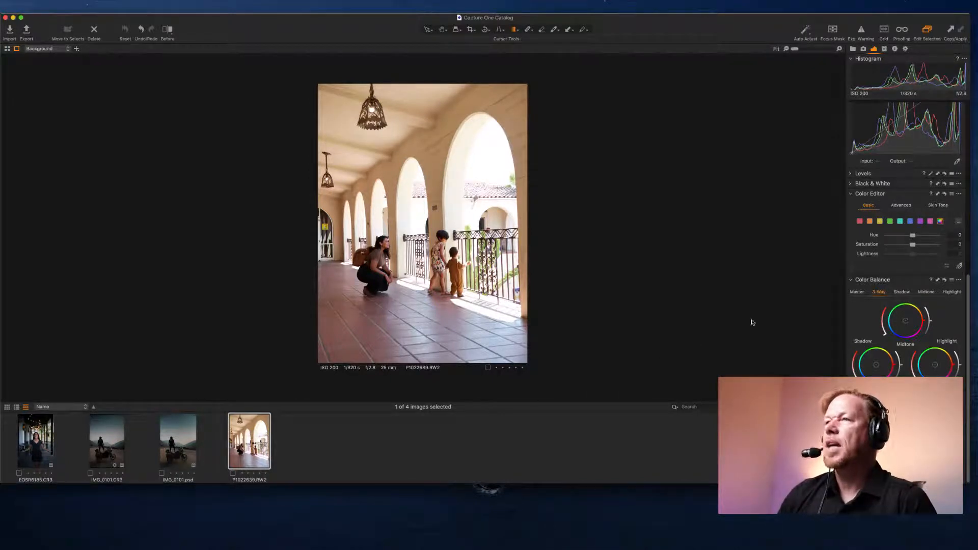
Try the arcade photo's highlights at -100, and return them to 0
{"action": "scroll", "coordinate": [877, 268], "scroll_direction": "up", "scroll_amount": 10}
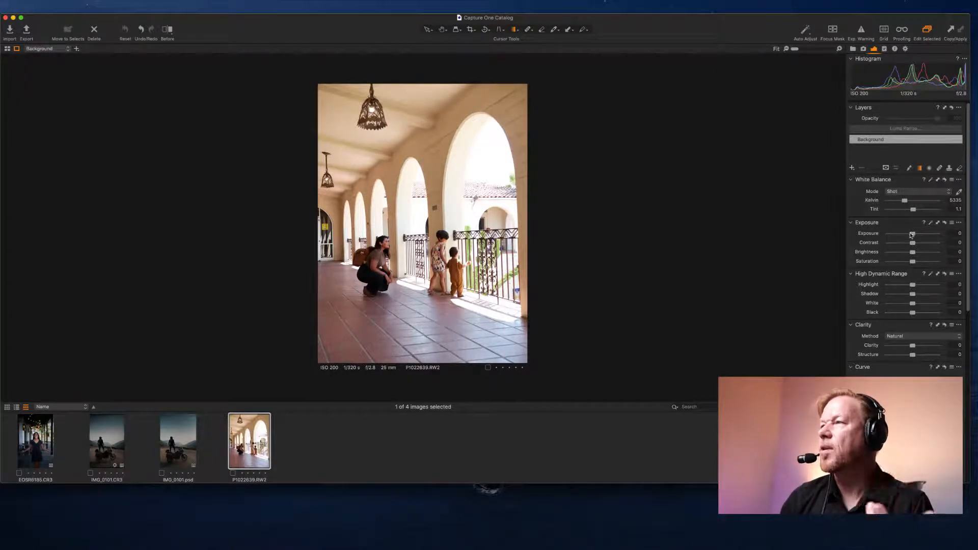
{"action": "left_click_drag", "start_coordinate": [913, 285], "coordinate": [886, 286]}
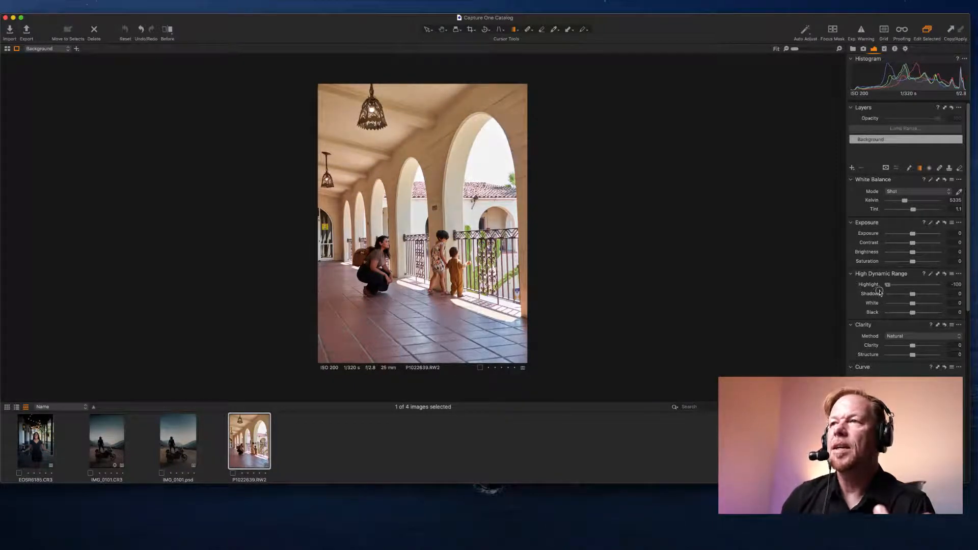
{"action": "left_click_drag", "start_coordinate": [888, 288], "coordinate": [894, 290]}
{"action": "mouse_move", "coordinate": [910, 288]}
{"action": "left_mouse_down"}
{"action": "mouse_move", "coordinate": [894, 290]}
{"action": "mouse_move", "coordinate": [913, 288]}
{"action": "left_mouse_up"}
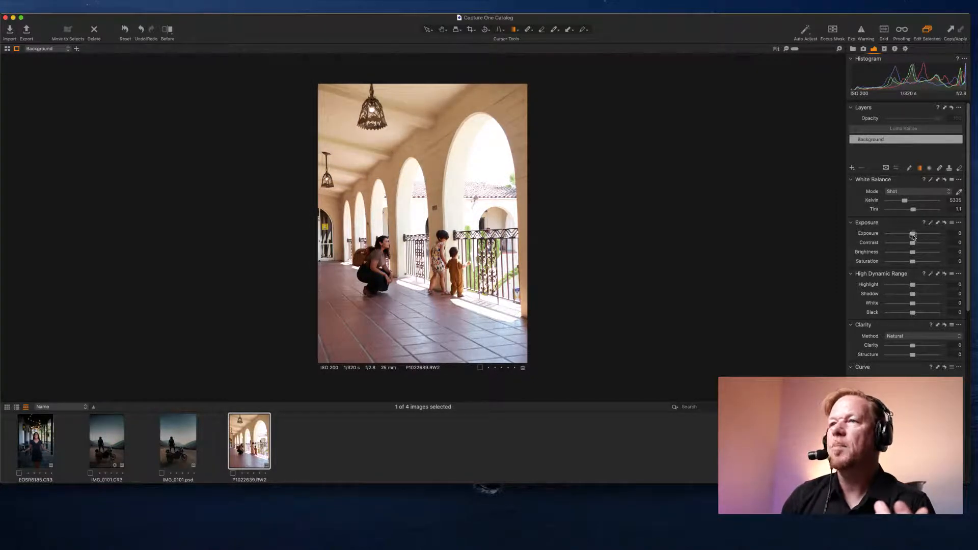
Lower the arcade photo's exposure to -4 to check highlight detail, and bring it back up to -0.3
{"action": "left_click_drag", "start_coordinate": [913, 235], "coordinate": [886, 236]}
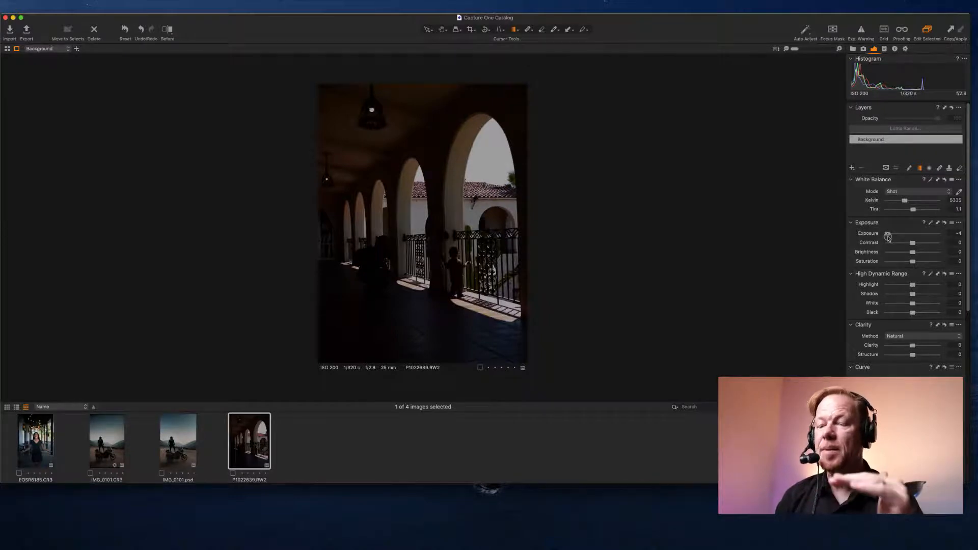
{"action": "left_click_drag", "start_coordinate": [888, 237], "coordinate": [912, 238]}
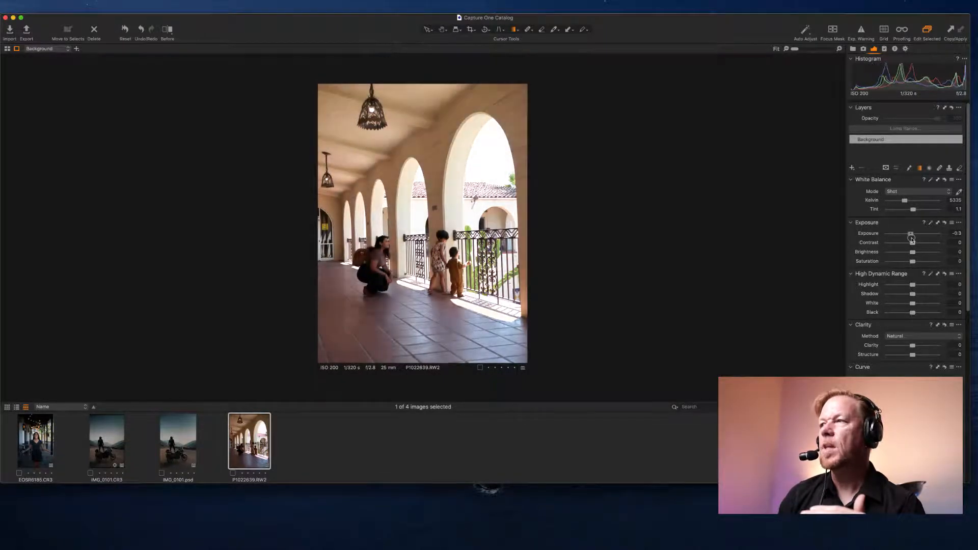
Lower the arcade photo's highlights to -36 and its exposure to -0.99, checking the people and railing up close
{"action": "left_click_drag", "start_coordinate": [913, 287], "coordinate": [904, 289]}
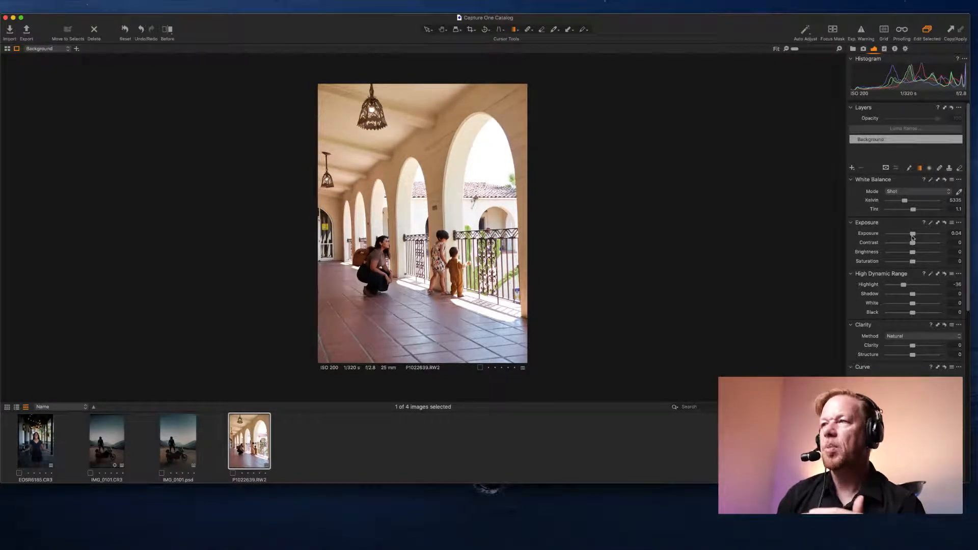
{"action": "left_click_drag", "start_coordinate": [912, 236], "coordinate": [905, 239]}
{"action": "scroll", "coordinate": [381, 240], "scroll_direction": "up", "scroll_amount": 10}
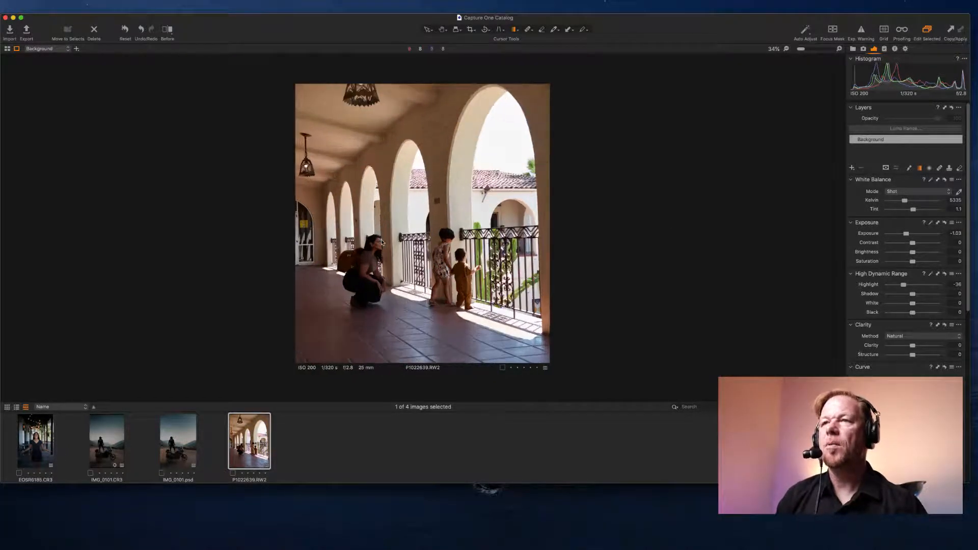
{"action": "scroll", "coordinate": [381, 240], "scroll_direction": "up", "scroll_amount": 2}
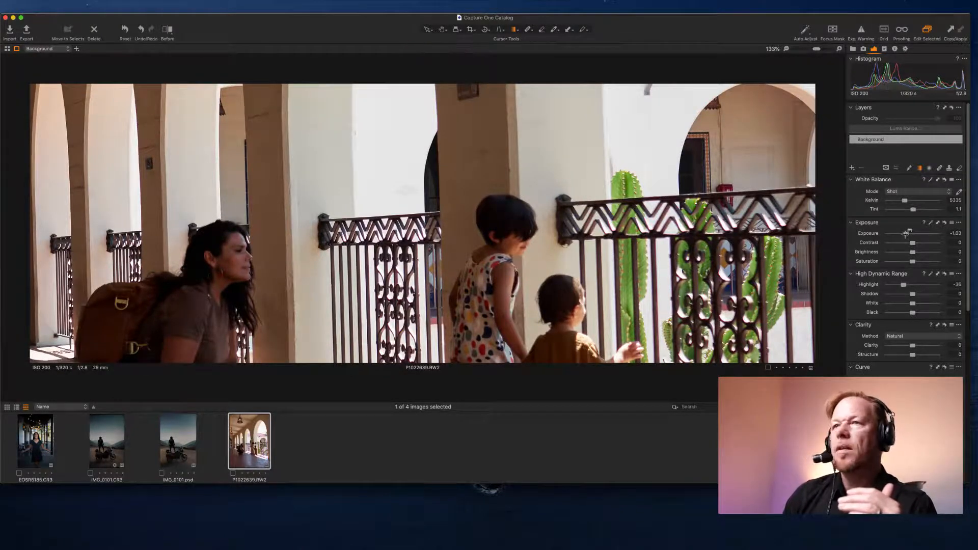
{"action": "left_click_drag", "start_coordinate": [905, 233], "coordinate": [905, 236]}
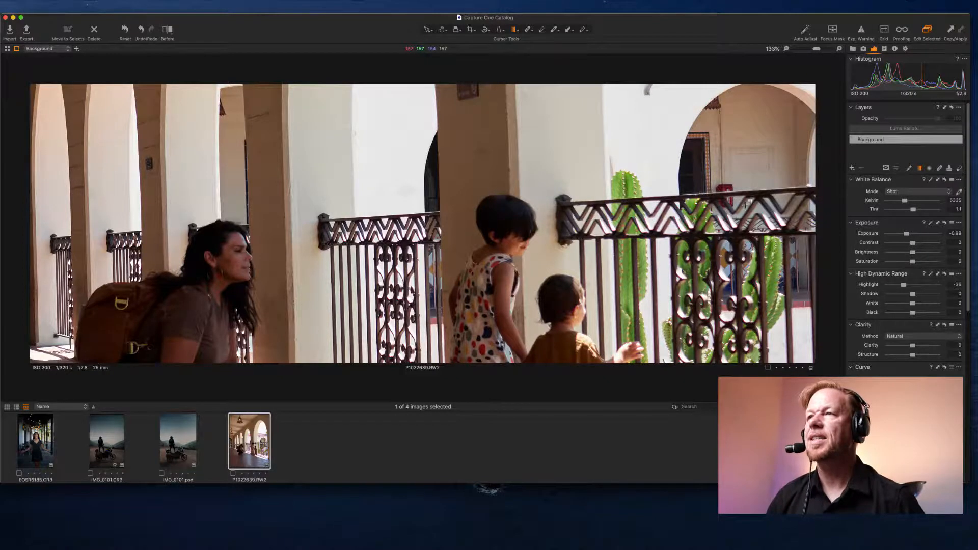
{"action": "scroll", "coordinate": [746, 205], "scroll_direction": "down", "scroll_amount": 5}
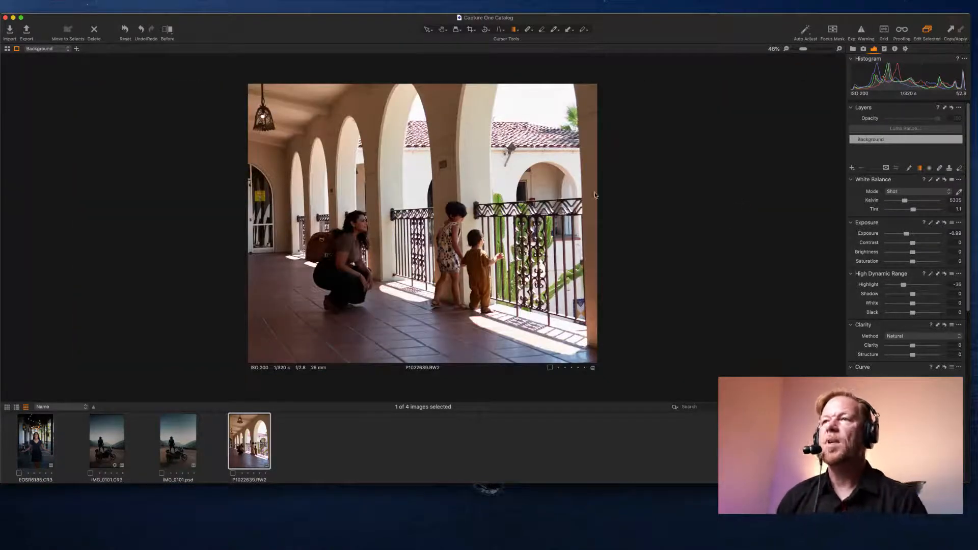
{"action": "scroll", "coordinate": [500, 204], "scroll_direction": "down", "scroll_amount": 2}
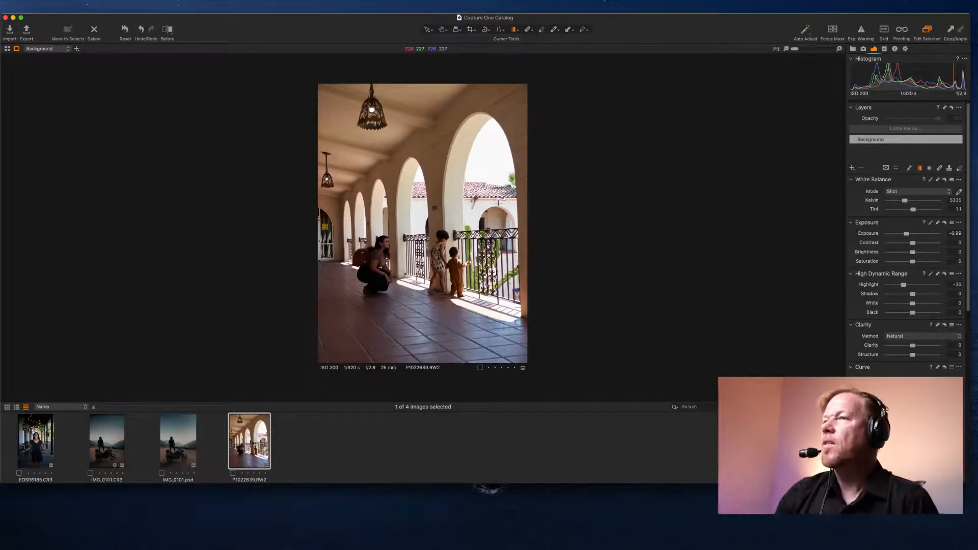
Add an adjustment layer with a linear gradient mask from the photo's right edge leftward, with exposure -0.5 and highlight -64
{"action": "left_click", "coordinate": [851, 168]}
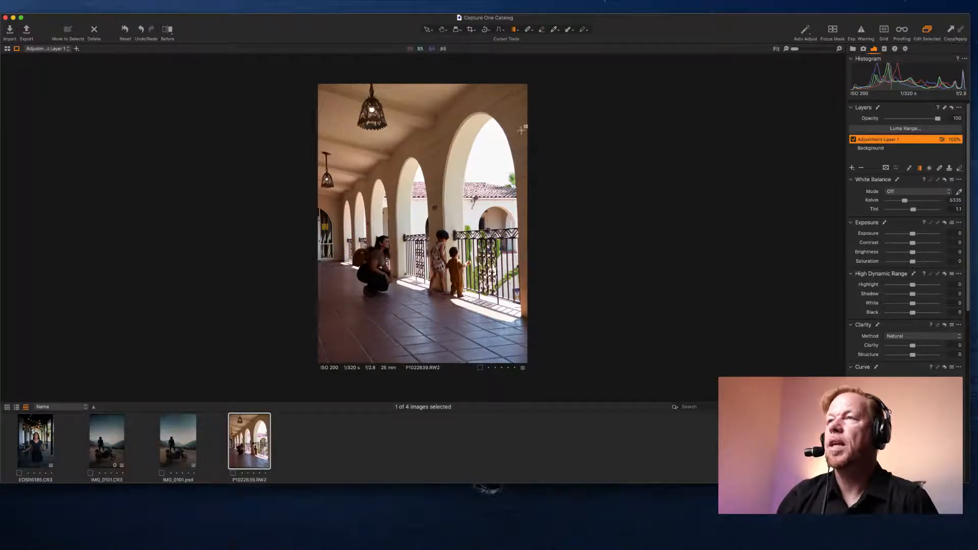
{"action": "mouse_move", "coordinate": [522, 130]}
{"action": "left_mouse_down"}
{"action": "mouse_move", "coordinate": [378, 183]}
{"action": "mouse_move", "coordinate": [328, 180]}
{"action": "left_mouse_up"}
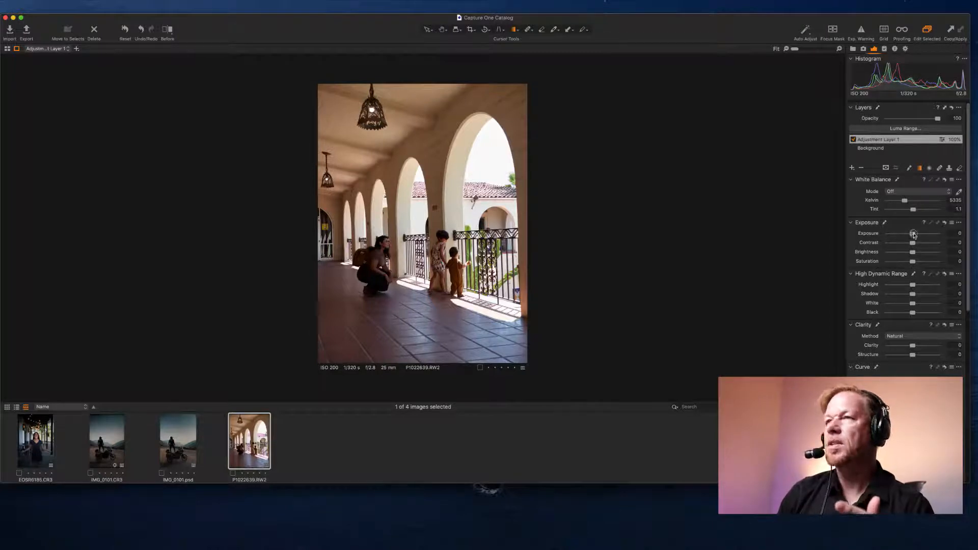
{"action": "left_click_drag", "start_coordinate": [913, 234], "coordinate": [910, 235]}
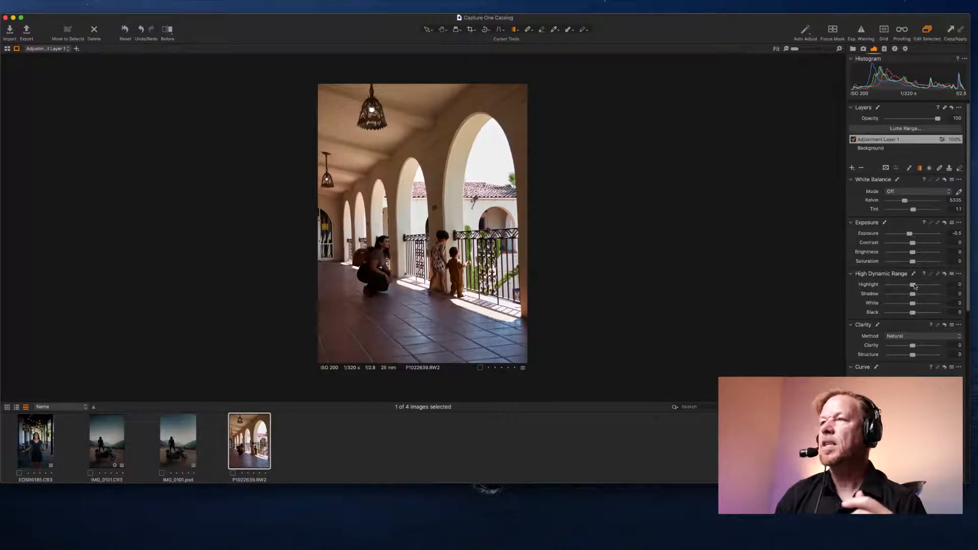
{"action": "left_click_drag", "start_coordinate": [915, 286], "coordinate": [899, 288]}
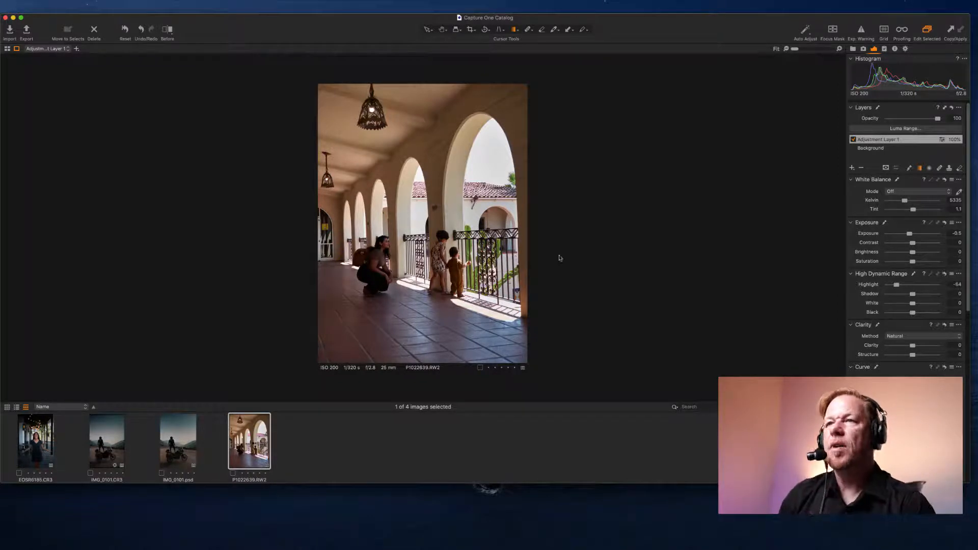
Select the Background layer and examine the arcade, people and doorway up close
{"action": "left_click", "coordinate": [885, 148]}
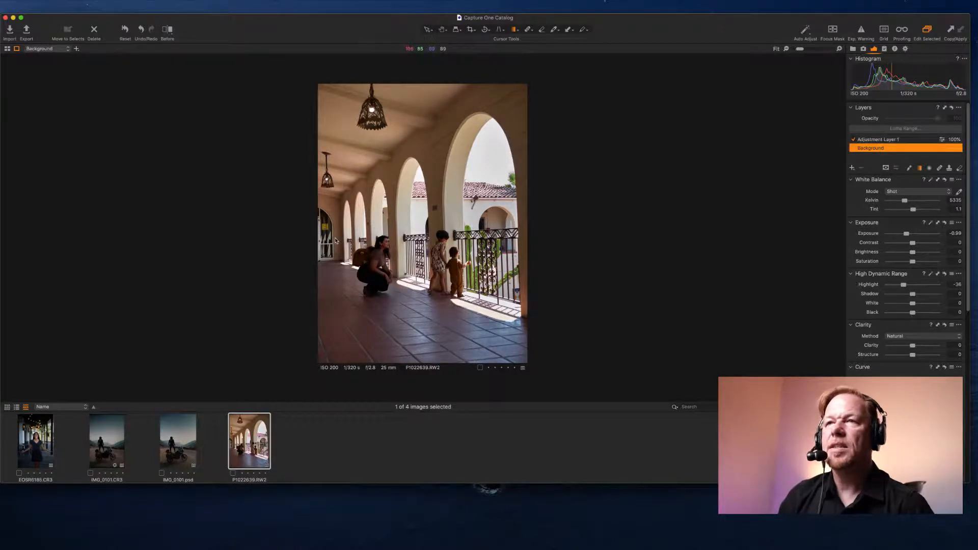
{"action": "scroll", "coordinate": [335, 241], "scroll_direction": "up", "scroll_amount": 5}
{"action": "scroll", "coordinate": [335, 241], "scroll_direction": "down", "scroll_amount": 5}
{"action": "scroll", "coordinate": [335, 240], "scroll_direction": "up", "scroll_amount": 2}
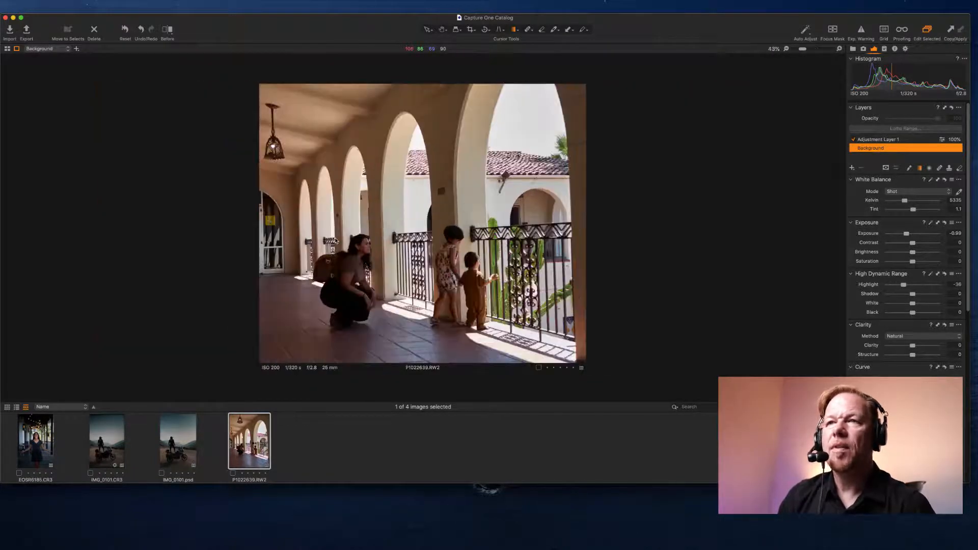
{"action": "scroll", "coordinate": [335, 240], "scroll_direction": "up", "scroll_amount": 2}
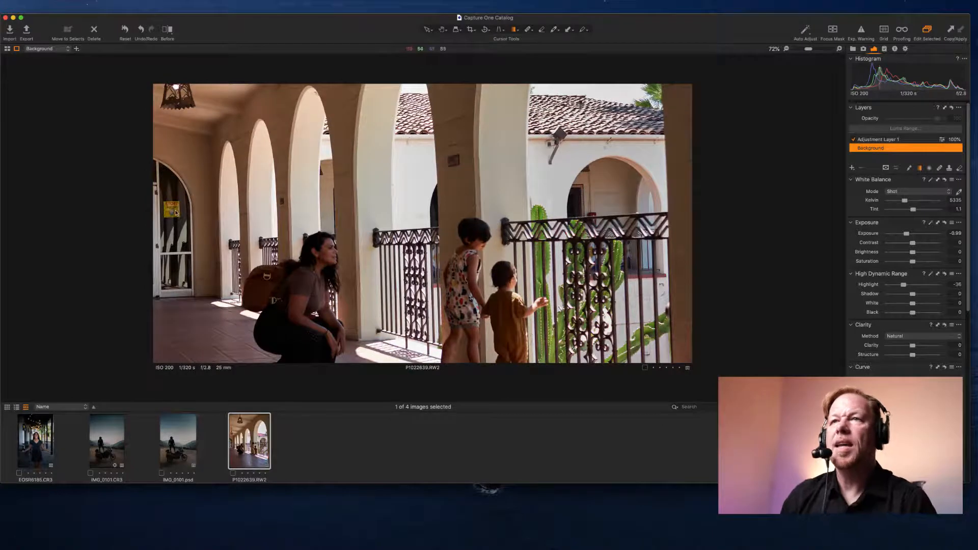
{"action": "scroll", "coordinate": [194, 209], "scroll_direction": "down", "scroll_amount": 2}
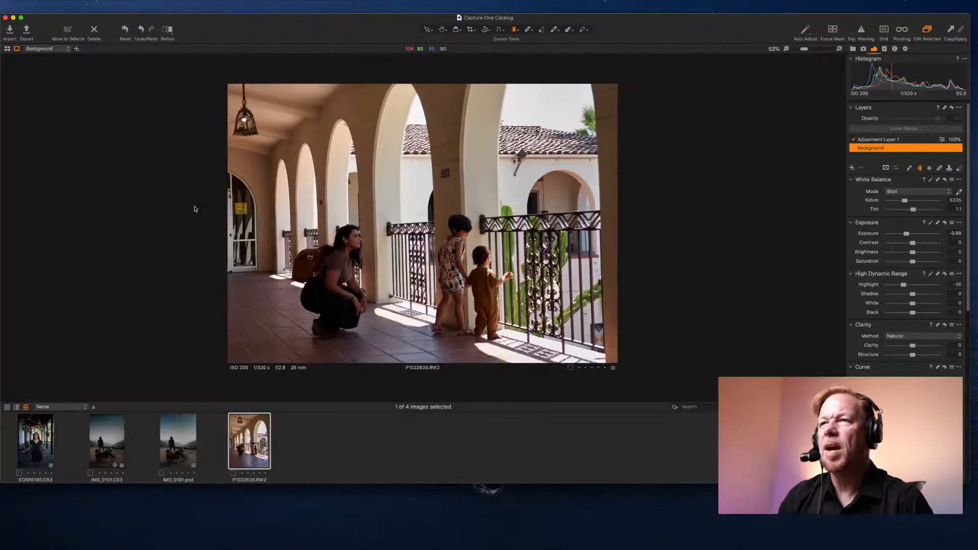
{"action": "scroll", "coordinate": [295, 212], "scroll_direction": "down", "scroll_amount": 2}
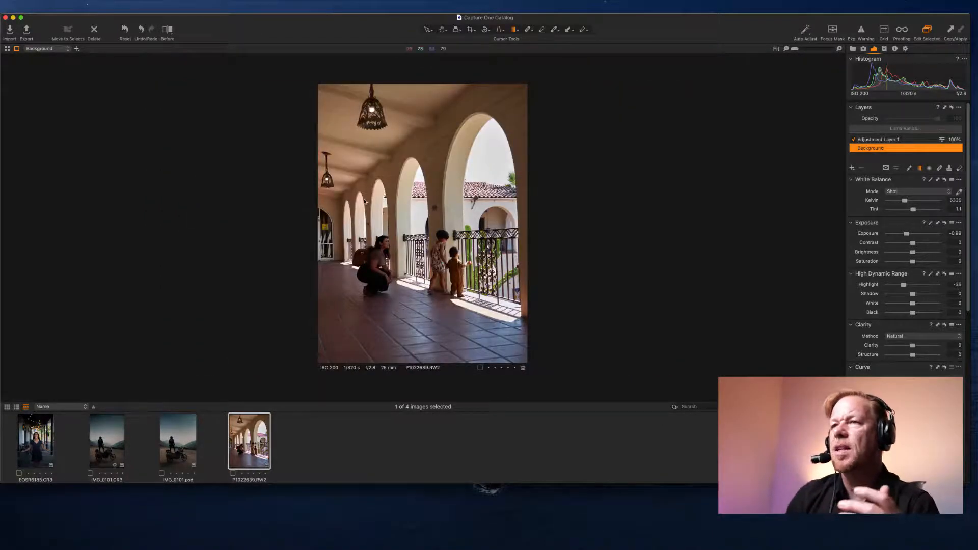
Try cropping the photo to a landscape frame of about 13.10 × 9.47 in around the people and tiled floor, and undo it
{"action": "left_click", "coordinate": [471, 30]}
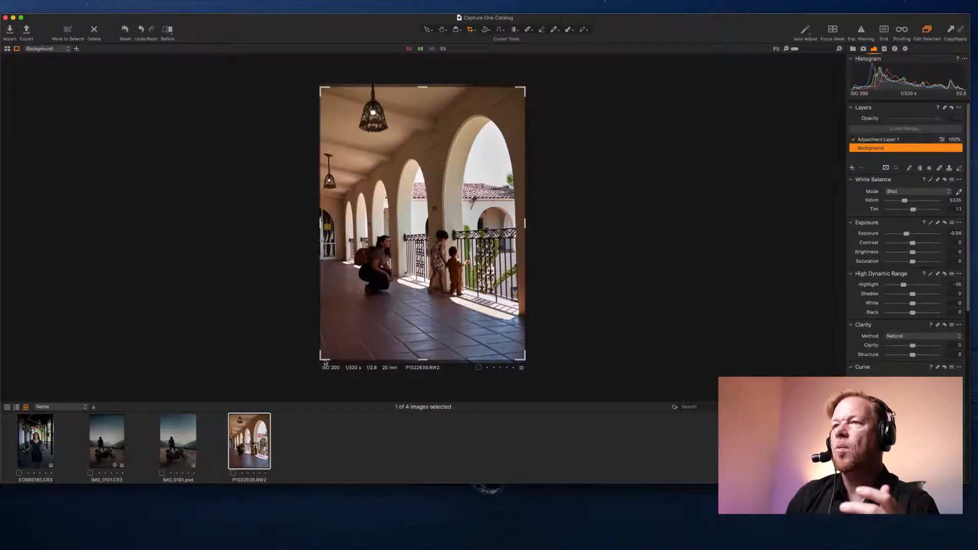
{"action": "left_click_drag", "start_coordinate": [322, 360], "coordinate": [336, 348]}
{"action": "key", "text": "h"}
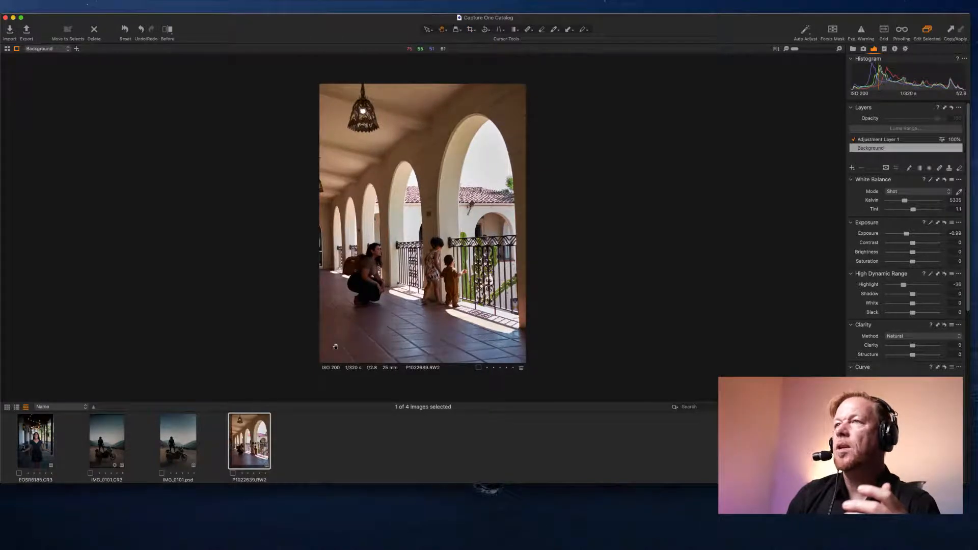
{"action": "left_click", "coordinate": [472, 29]}
{"action": "left_click_drag", "start_coordinate": [337, 345], "coordinate": [320, 308]}
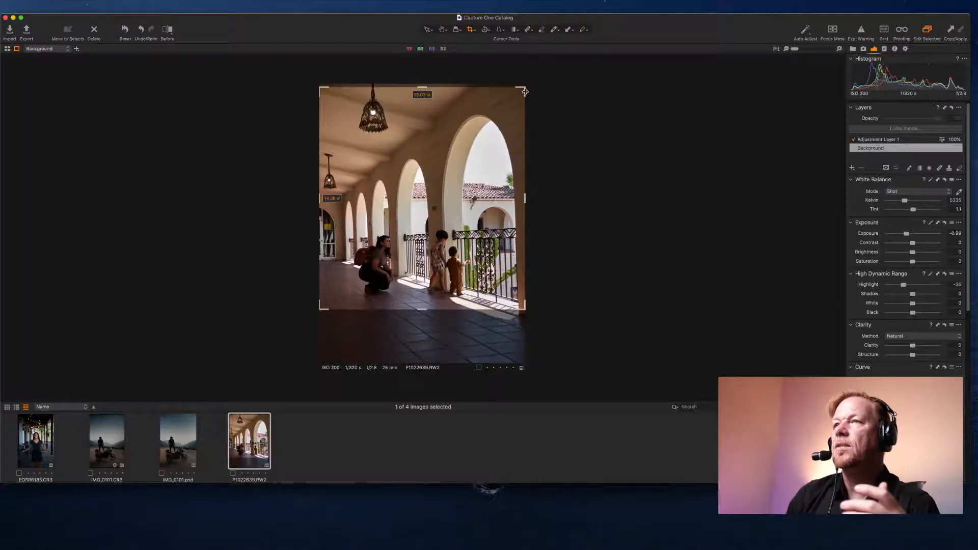
{"action": "left_click_drag", "start_coordinate": [523, 90], "coordinate": [530, 155]}
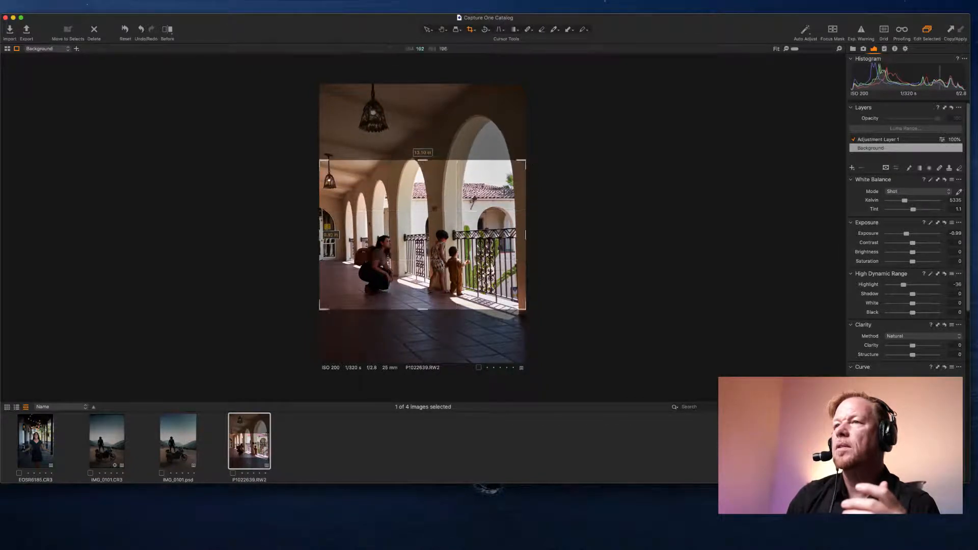
{"action": "mouse_move", "coordinate": [507, 218]}
{"action": "left_mouse_down"}
{"action": "mouse_move", "coordinate": [506, 205]}
{"action": "mouse_move", "coordinate": [507, 231]}
{"action": "left_mouse_up"}
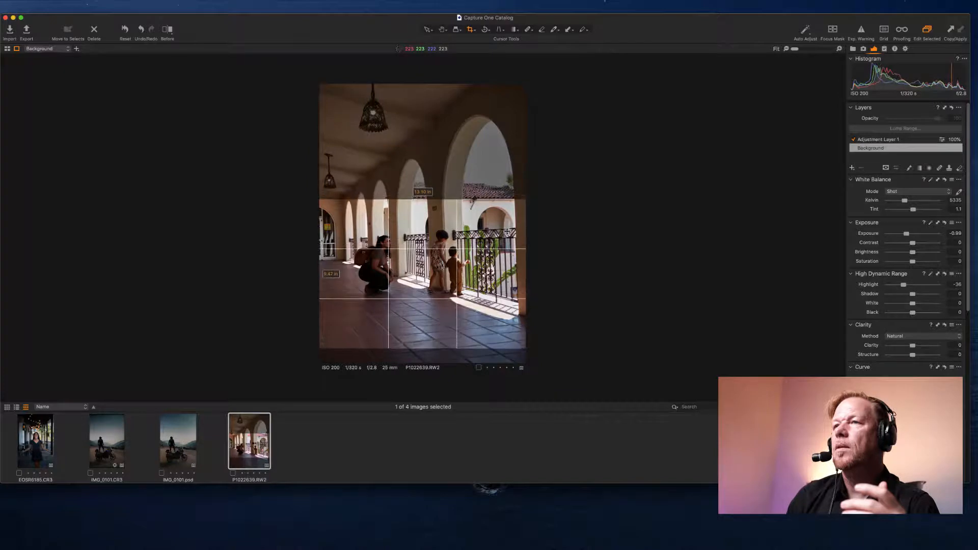
{"action": "key", "text": "h"}
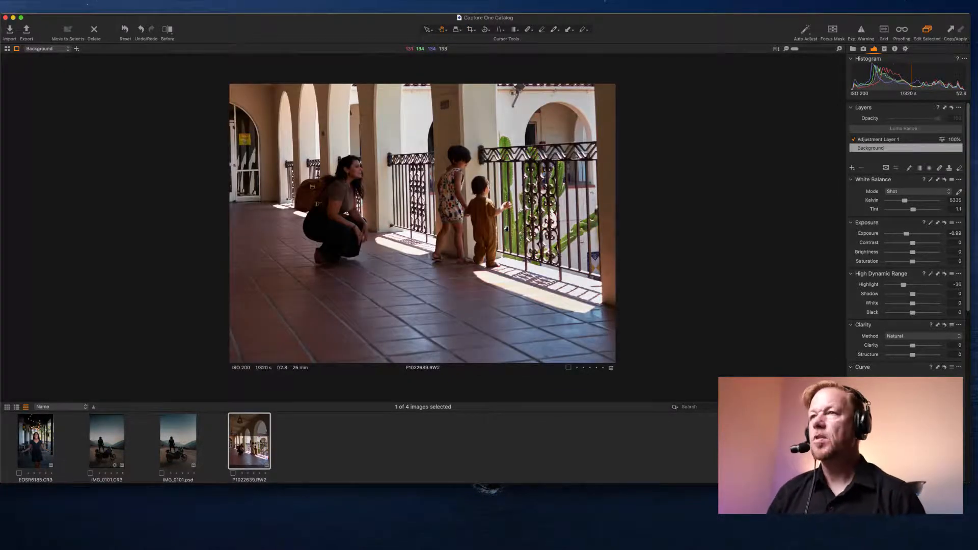
{"action": "key", "text": "super+z"}
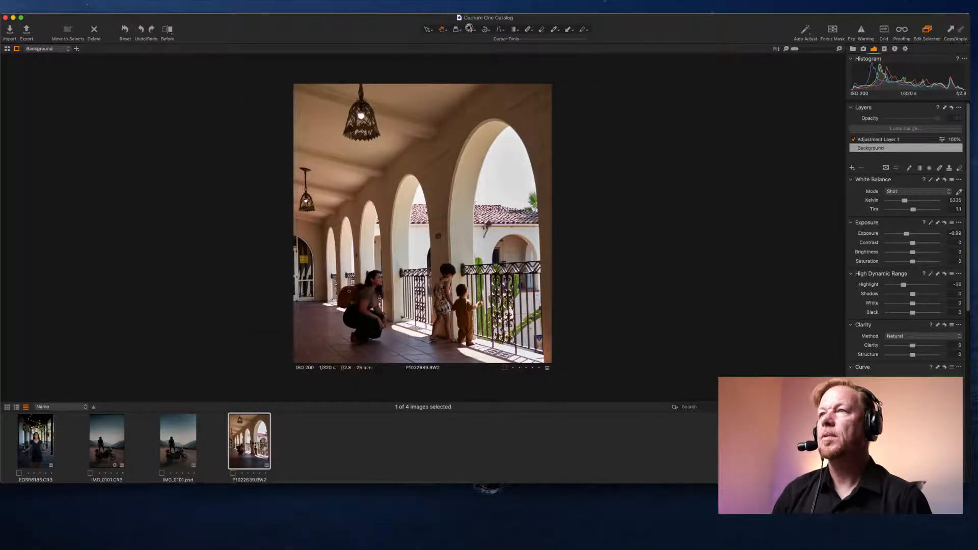
Extend the crop downward to a portrait frame of about 13.1 × 17 in, restoring most of the tiled floor
{"action": "left_click", "coordinate": [471, 29]}
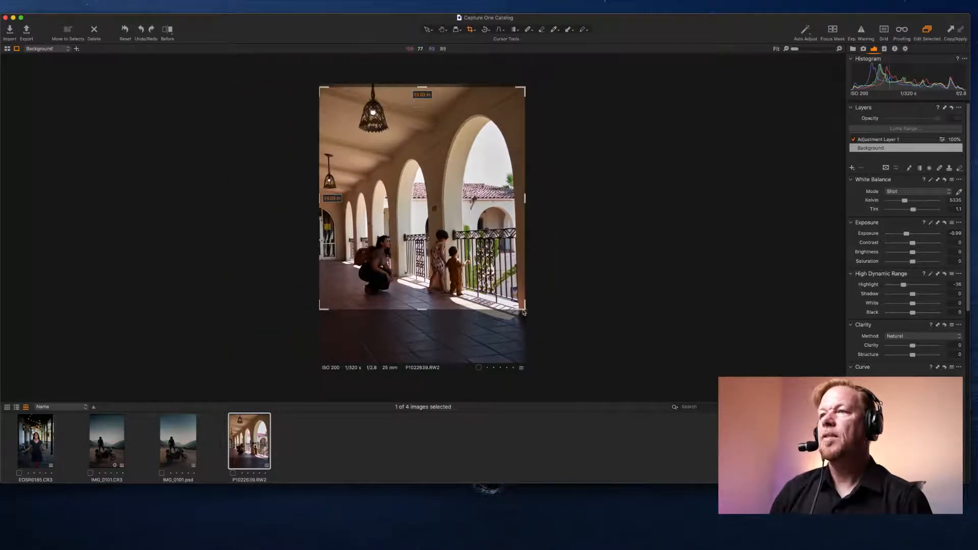
{"action": "left_click_drag", "start_coordinate": [523, 308], "coordinate": [551, 389]}
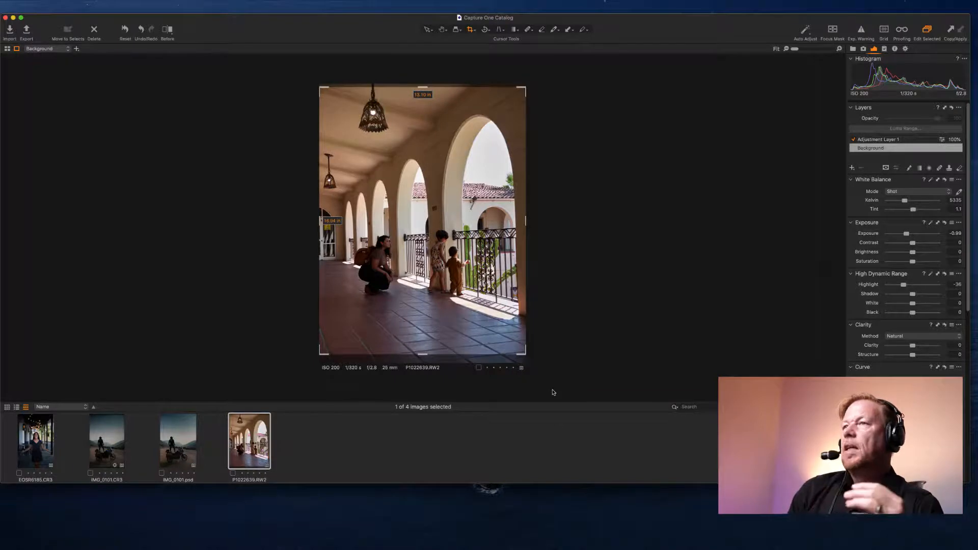
{"action": "key", "text": "h"}
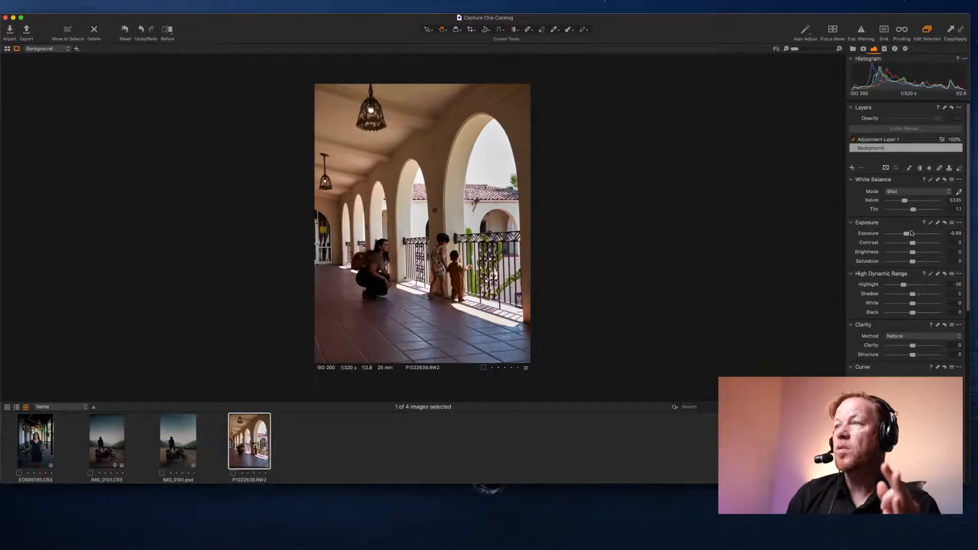
Compare the edited arcade photo with its original version in a before/after view
{"action": "left_click", "coordinate": [166, 33]}
{"action": "left_click_drag", "start_coordinate": [419, 227], "coordinate": [384, 253]}
{"action": "left_click", "coordinate": [166, 30]}
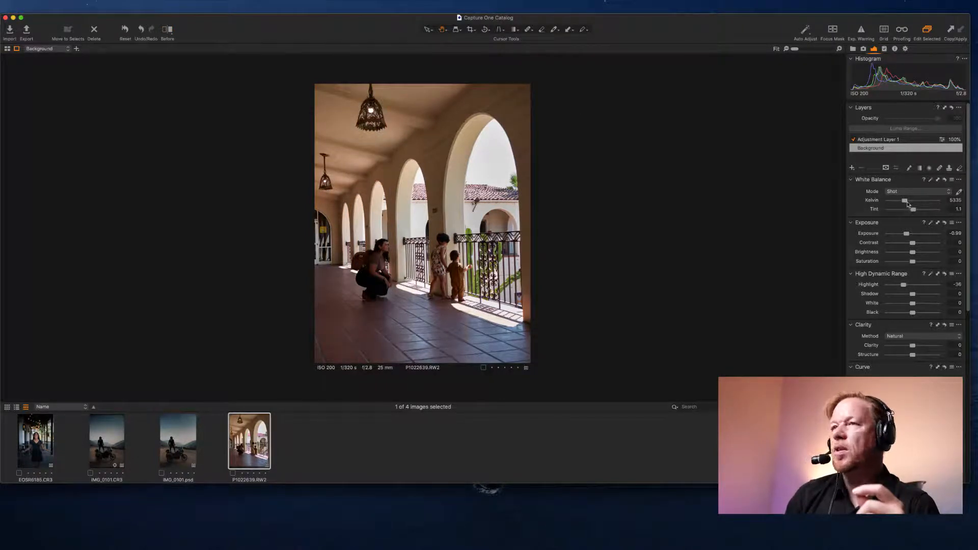
Try cooler and warmer white balances on the Background layer, from 3250 to 8668 Kelvin, and settle on 4566
{"action": "left_click_drag", "start_coordinate": [906, 202], "coordinate": [902, 204]}
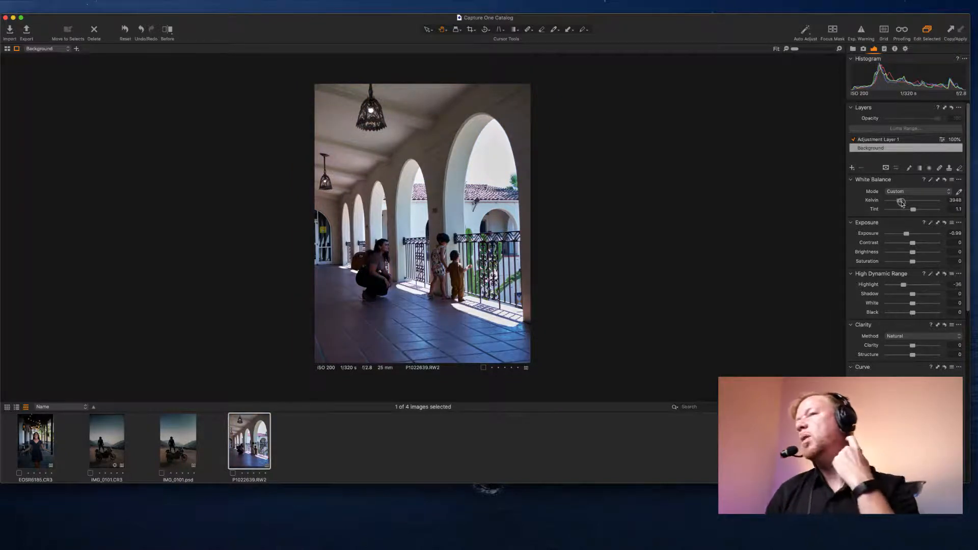
{"action": "left_click_drag", "start_coordinate": [901, 202], "coordinate": [919, 206]}
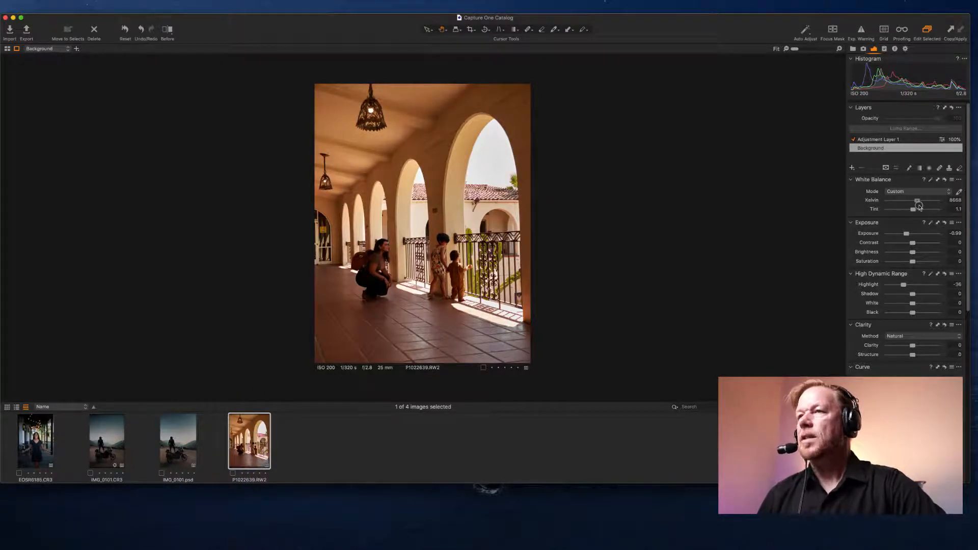
{"action": "mouse_move", "coordinate": [919, 206]}
{"action": "left_mouse_down"}
{"action": "mouse_move", "coordinate": [909, 210]}
{"action": "mouse_move", "coordinate": [919, 210]}
{"action": "left_mouse_up"}
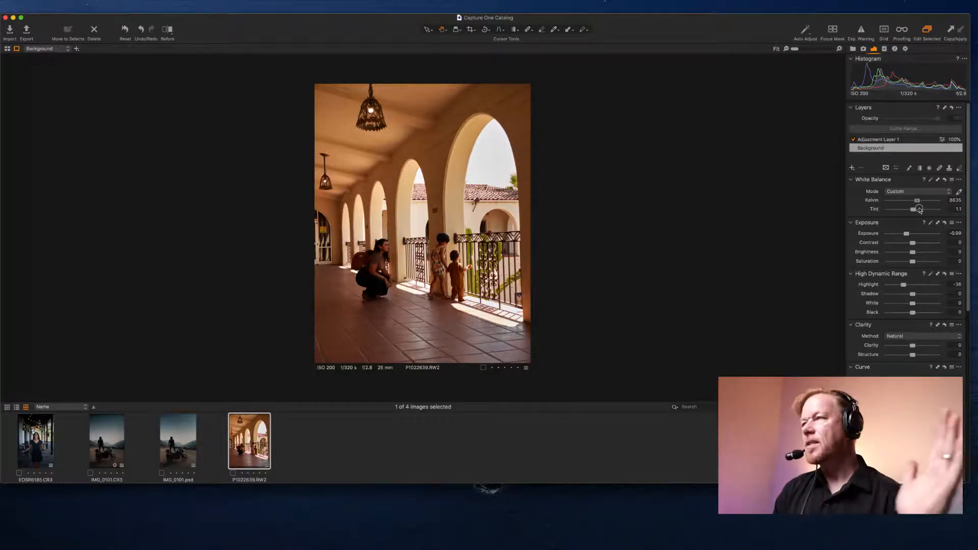
{"action": "left_click_drag", "start_coordinate": [919, 210], "coordinate": [899, 213]}
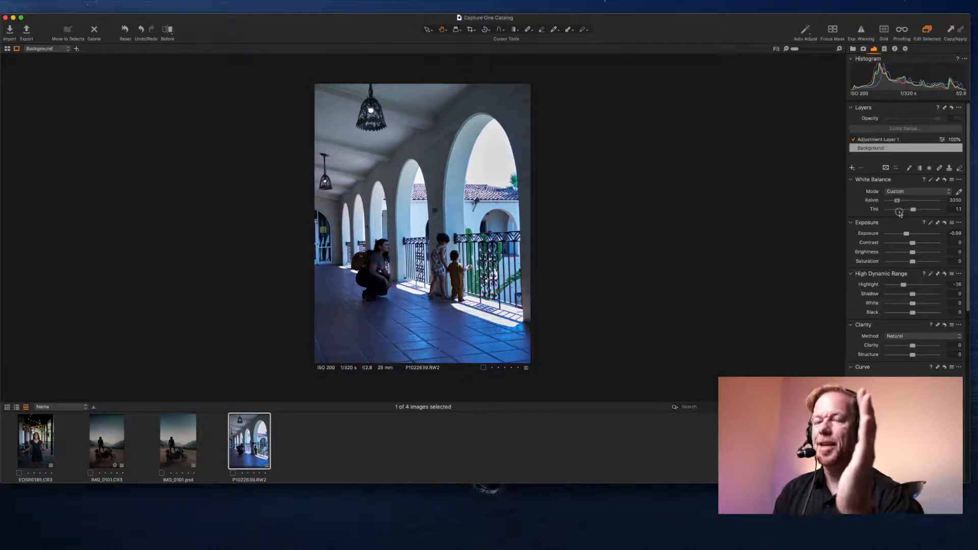
{"action": "left_click_drag", "start_coordinate": [899, 213], "coordinate": [904, 213]}
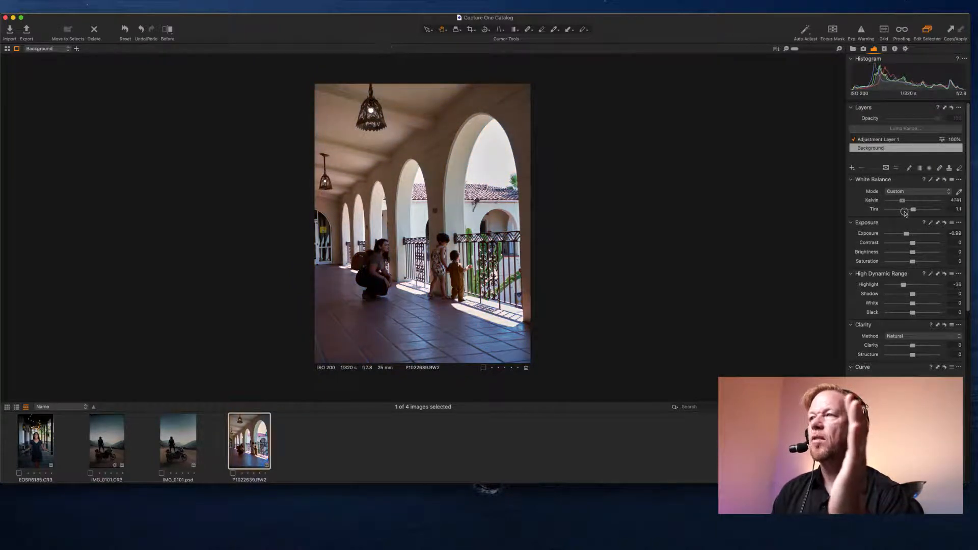
{"action": "left_click_drag", "start_coordinate": [904, 213], "coordinate": [904, 214]}
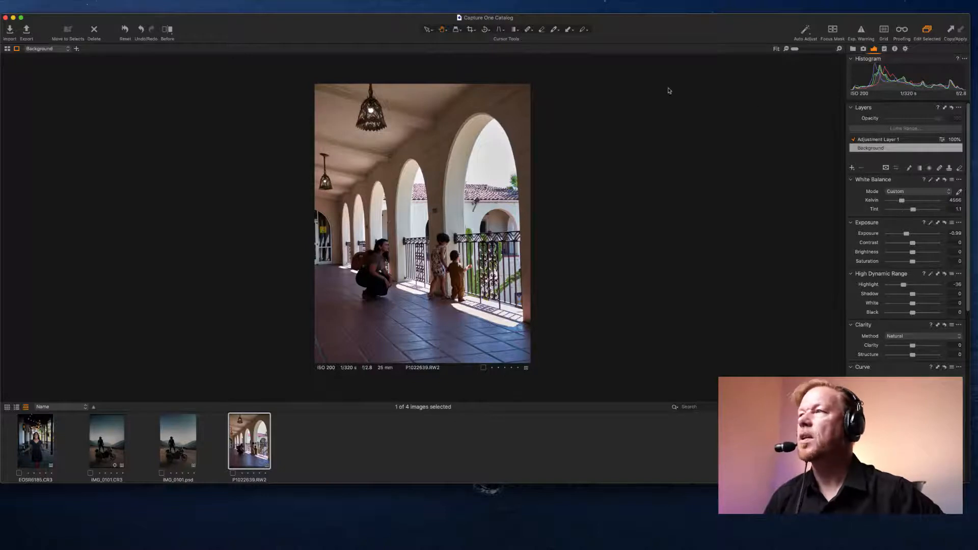
Add a new adjustment layer and draw a linear gradient mask across the tiled floor, running up toward the arcade
{"action": "left_click", "coordinate": [852, 168]}
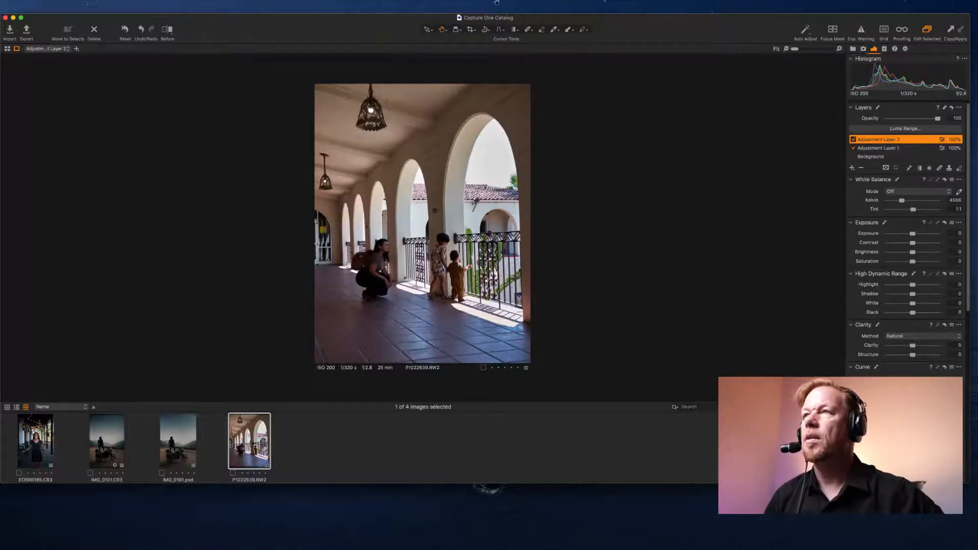
{"action": "left_click", "coordinate": [518, 31]}
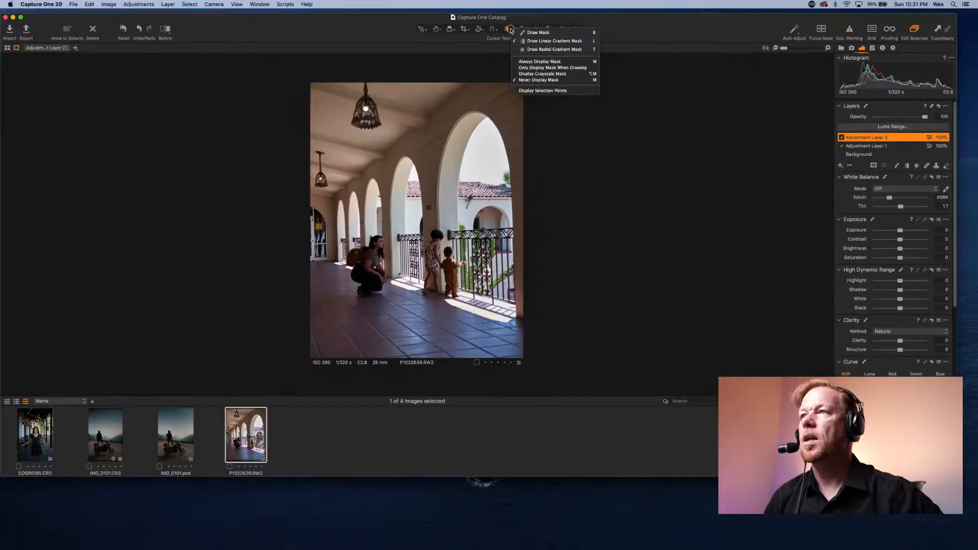
{"action": "left_click", "coordinate": [542, 40]}
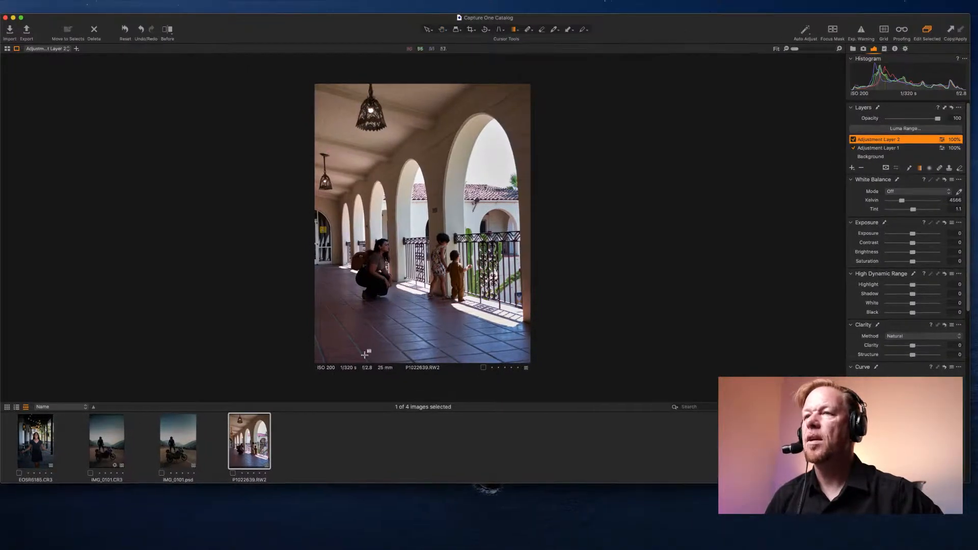
{"action": "left_click_drag", "start_coordinate": [365, 325], "coordinate": [420, 174]}
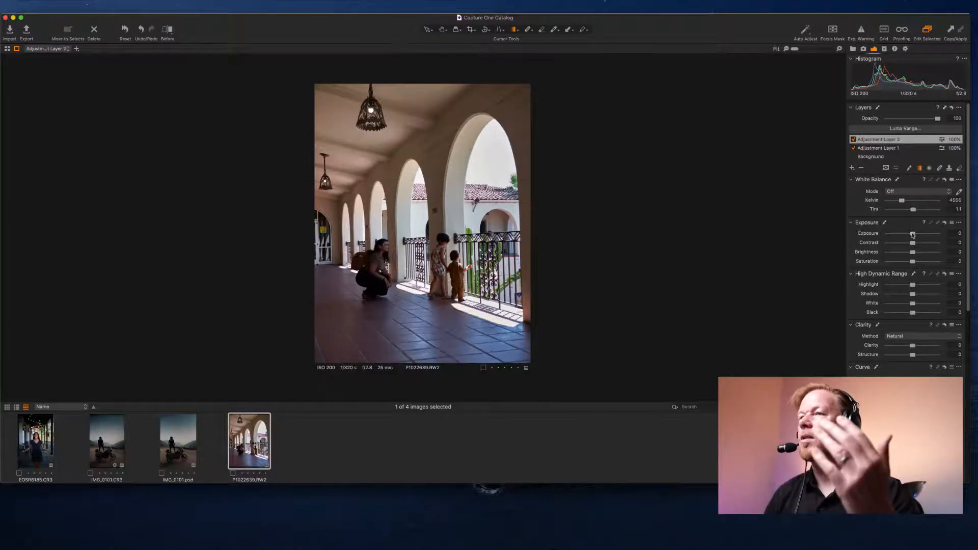
Darken the floor gradient layer by setting Exposure to -0.78 and Highlight to -6
{"action": "left_click_drag", "start_coordinate": [912, 234], "coordinate": [909, 234]}
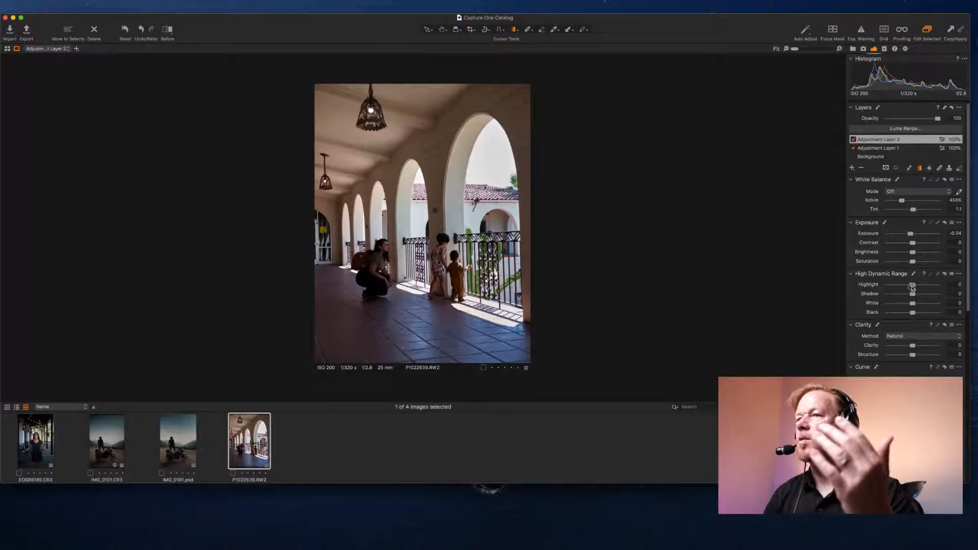
{"action": "mouse_move", "coordinate": [912, 287]}
{"action": "left_mouse_down"}
{"action": "mouse_move", "coordinate": [897, 287]}
{"action": "mouse_move", "coordinate": [911, 287]}
{"action": "left_mouse_up"}
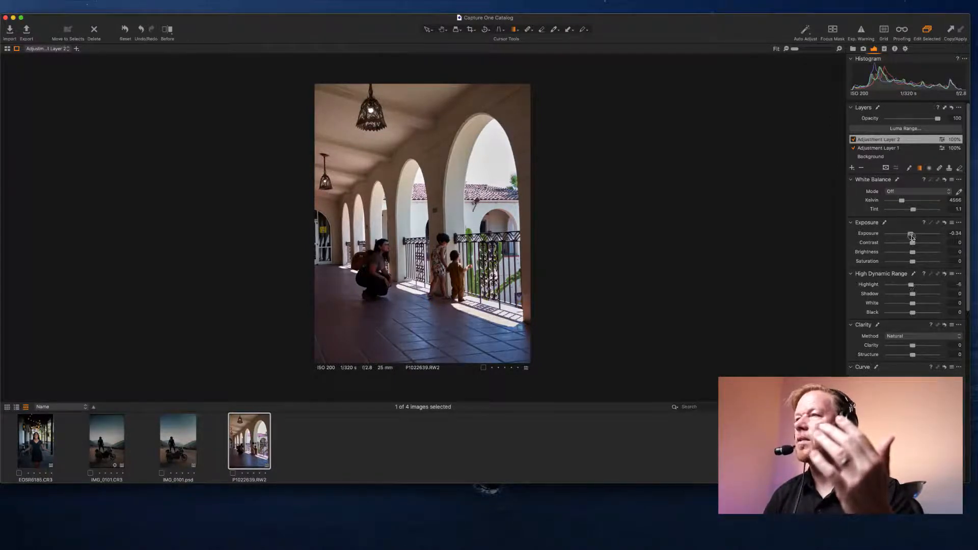
{"action": "left_click_drag", "start_coordinate": [912, 236], "coordinate": [909, 237]}
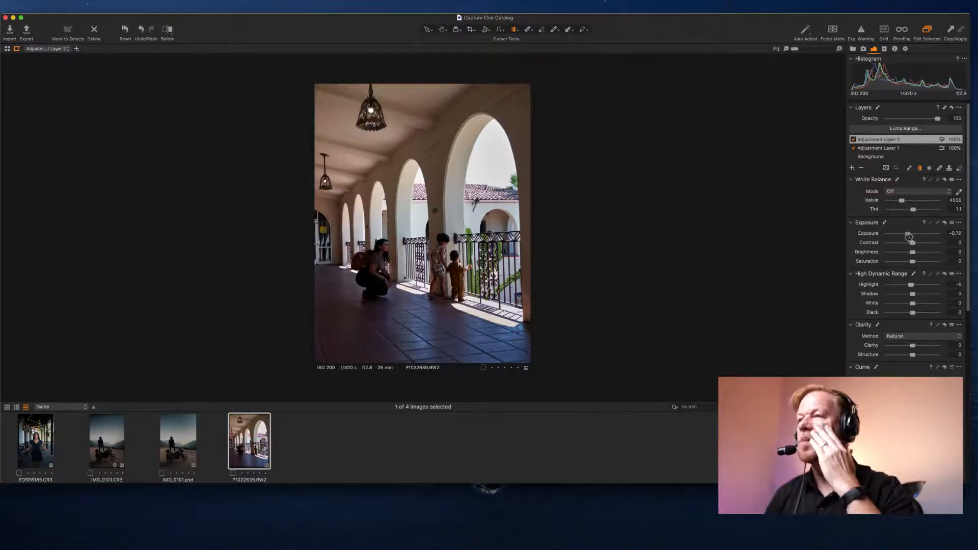
Add a third adjustment layer with a radial gradient mask over the lit floor tiles in front of the people, and invert the mask
{"action": "left_click", "coordinate": [851, 168]}
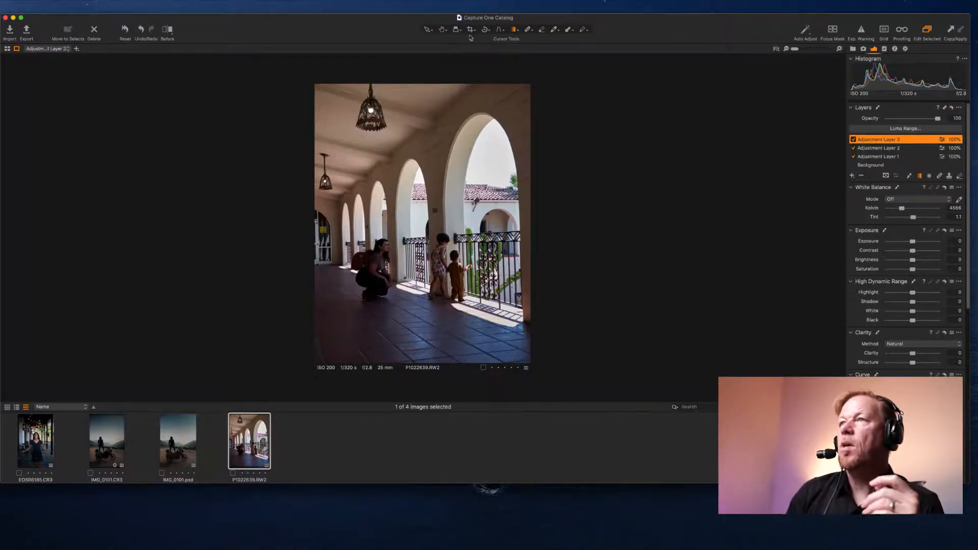
{"action": "left_click", "coordinate": [517, 31]}
{"action": "left_click", "coordinate": [526, 50]}
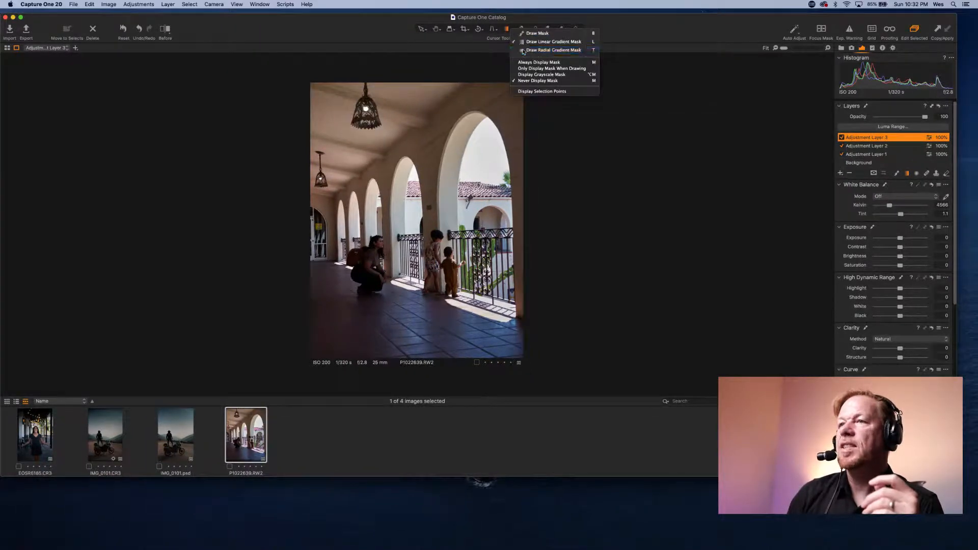
{"action": "left_click_drag", "start_coordinate": [421, 306], "coordinate": [443, 354]}
{"action": "left_click_drag", "start_coordinate": [424, 316], "coordinate": [426, 338]}
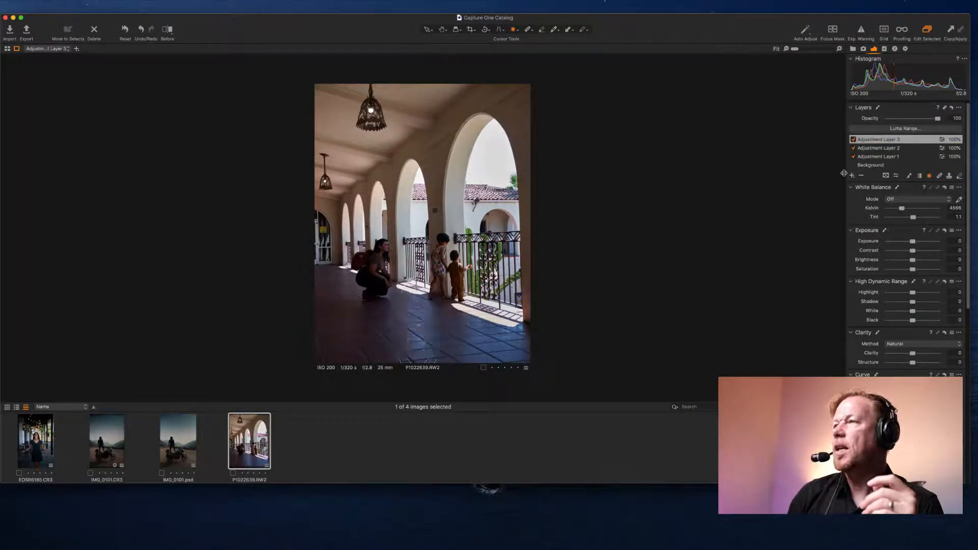
{"action": "right_click", "coordinate": [865, 138]}
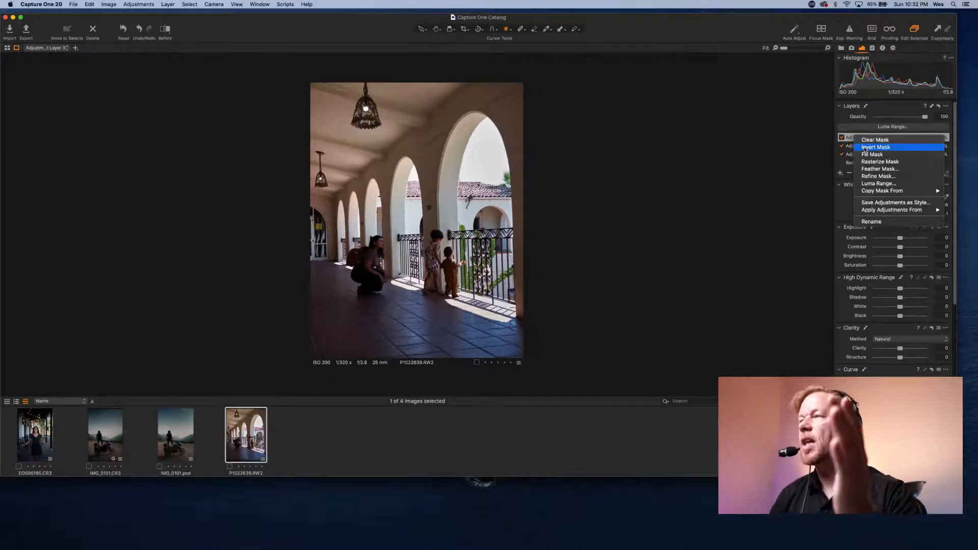
{"action": "left_click", "coordinate": [876, 148]}
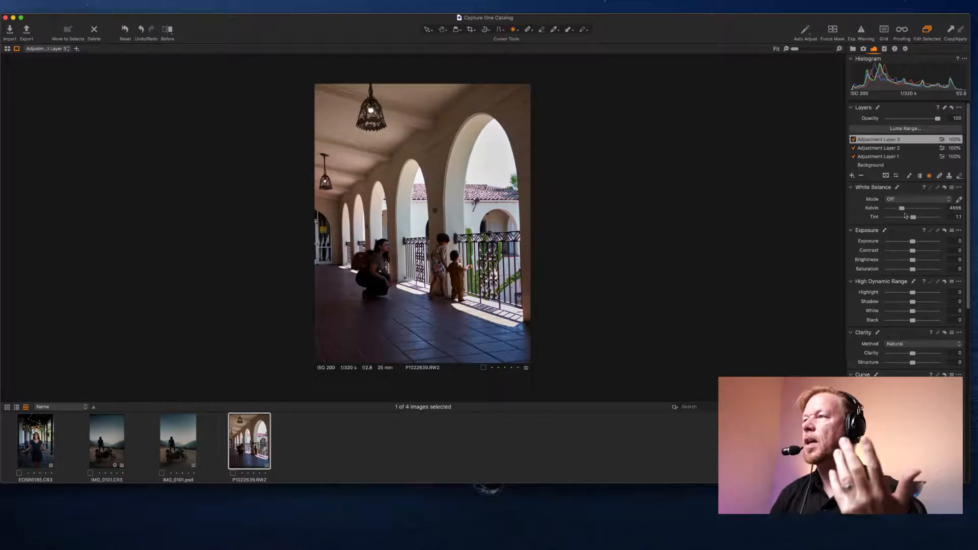
Set the radial-mask layer's Exposure to -0.03 and Highlight to 28, and tilt the ellipse slightly on the floor
{"action": "left_click_drag", "start_coordinate": [913, 244], "coordinate": [913, 244]}
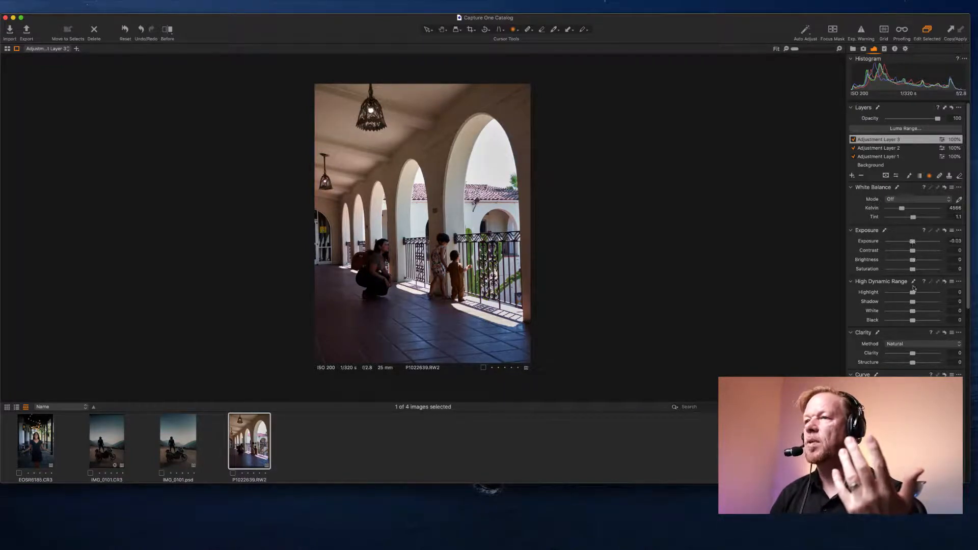
{"action": "left_click_drag", "start_coordinate": [913, 289], "coordinate": [919, 292]}
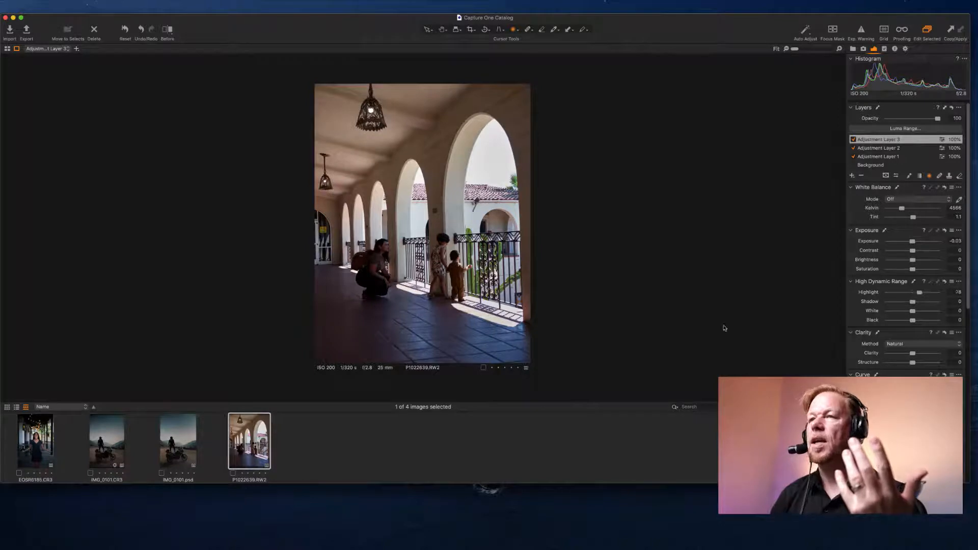
{"action": "left_click_drag", "start_coordinate": [436, 327], "coordinate": [429, 273]}
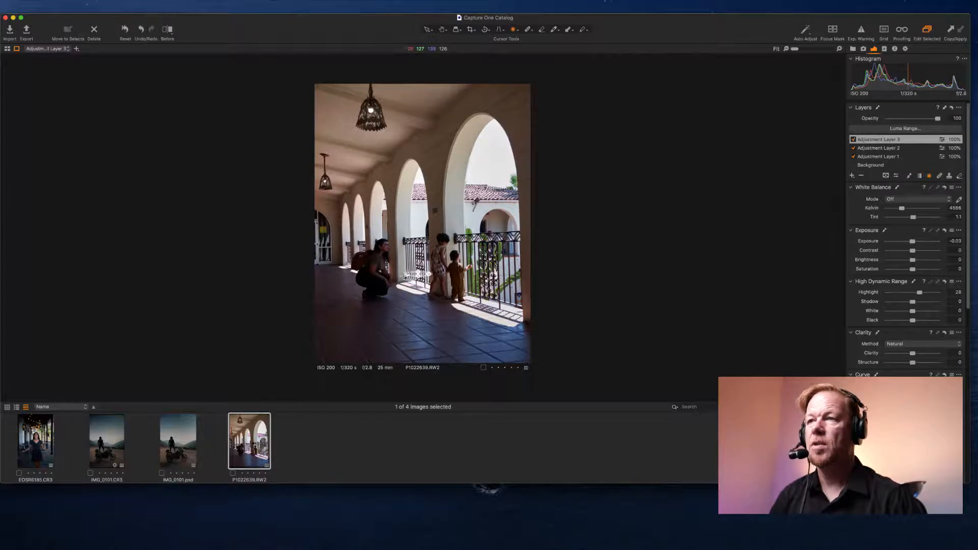
{"action": "key", "text": "super+z"}
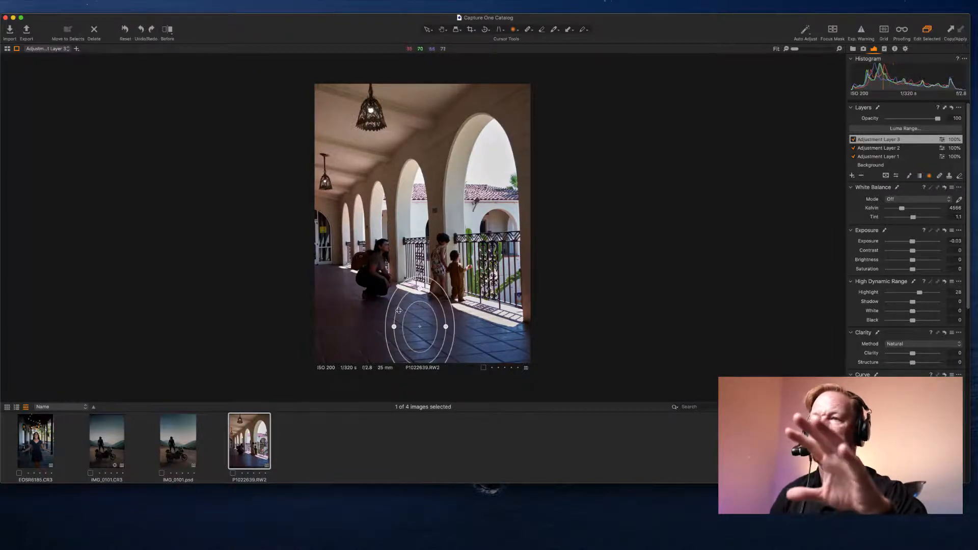
{"action": "left_click_drag", "start_coordinate": [395, 313], "coordinate": [396, 317]}
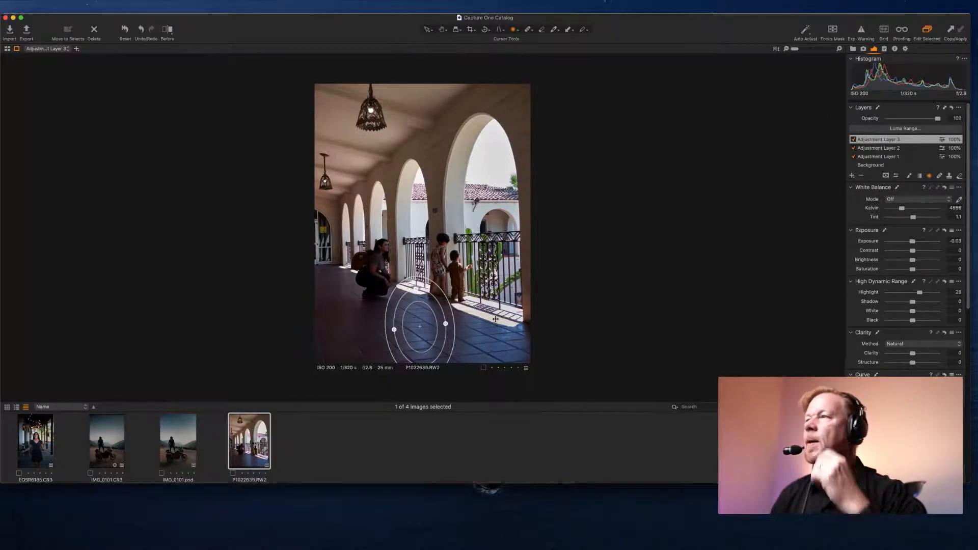
Toggle Adjustment Layer 1 off and back on to compare its effect on the photo
{"action": "left_click", "coordinate": [864, 165]}
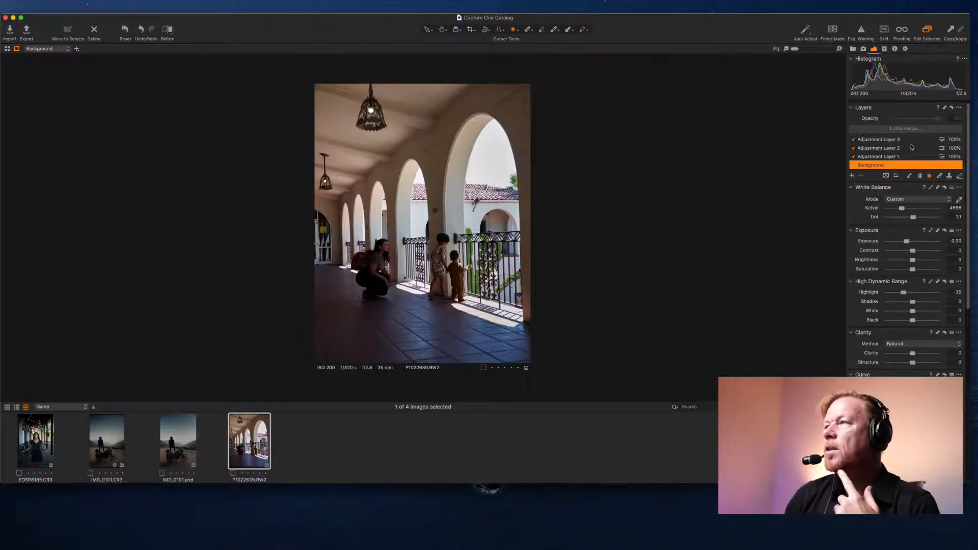
{"action": "left_click", "coordinate": [853, 156]}
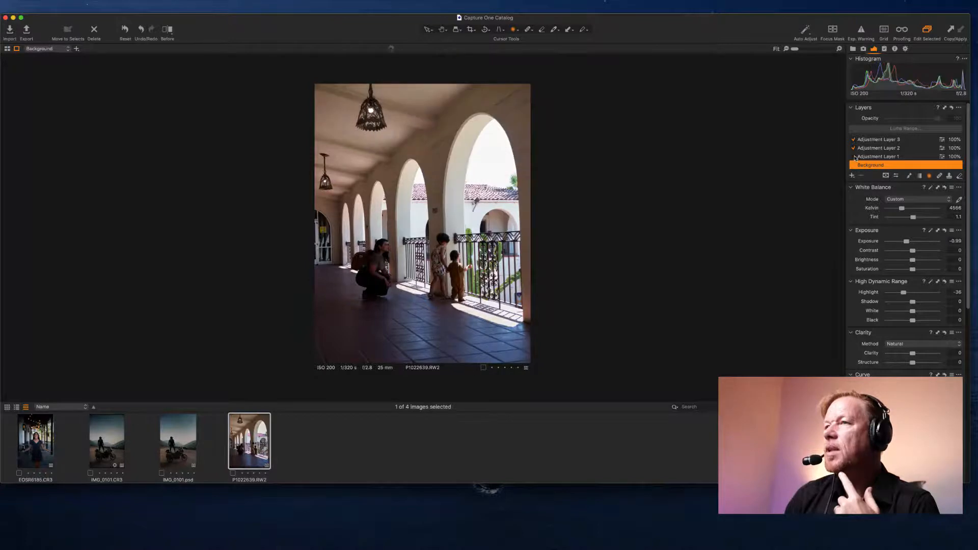
{"action": "left_click", "coordinate": [854, 156]}
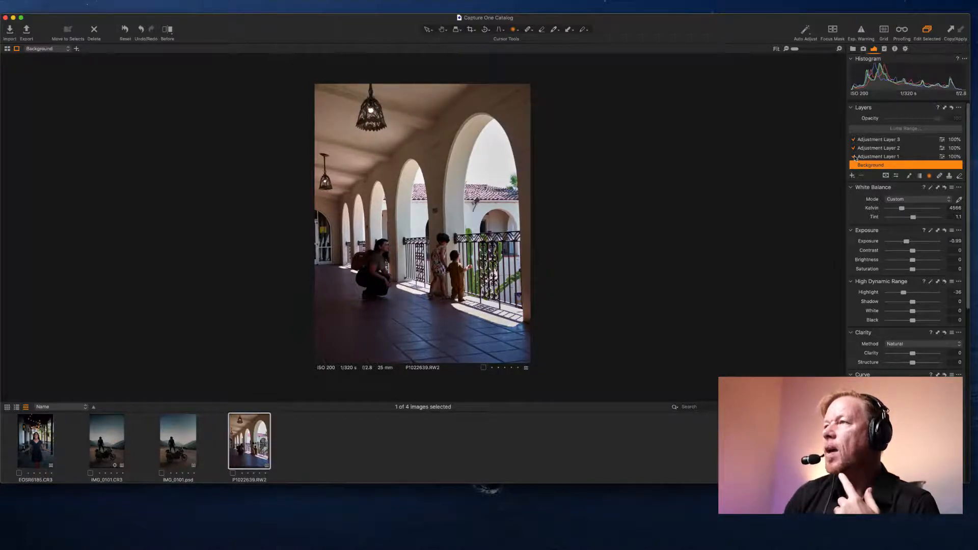
On Adjustment Layer 1, set the Color Editor saturation to 1.2 for cyan and -4.8 for red
{"action": "left_click", "coordinate": [868, 156]}
{"action": "scroll", "coordinate": [868, 204], "scroll_direction": "down", "scroll_amount": 8}
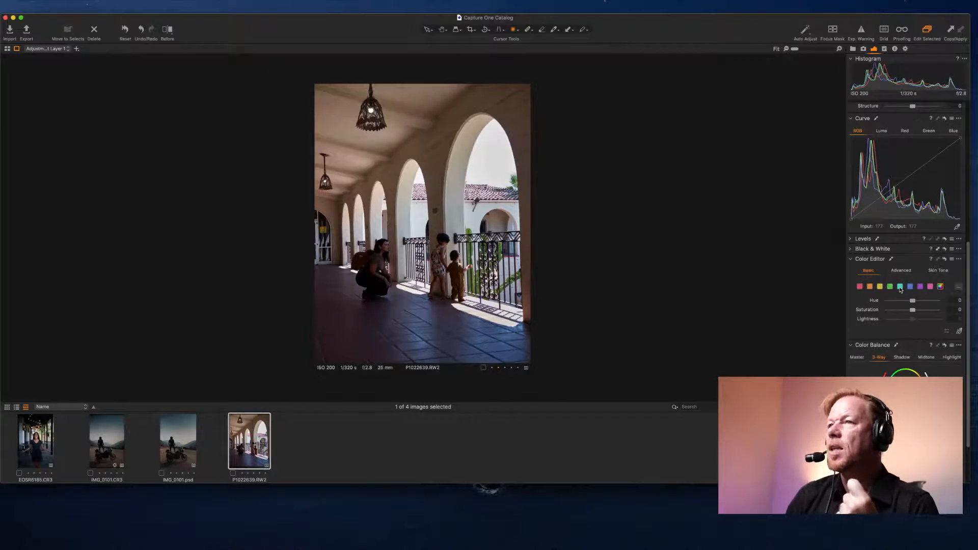
{"action": "left_click", "coordinate": [900, 287]}
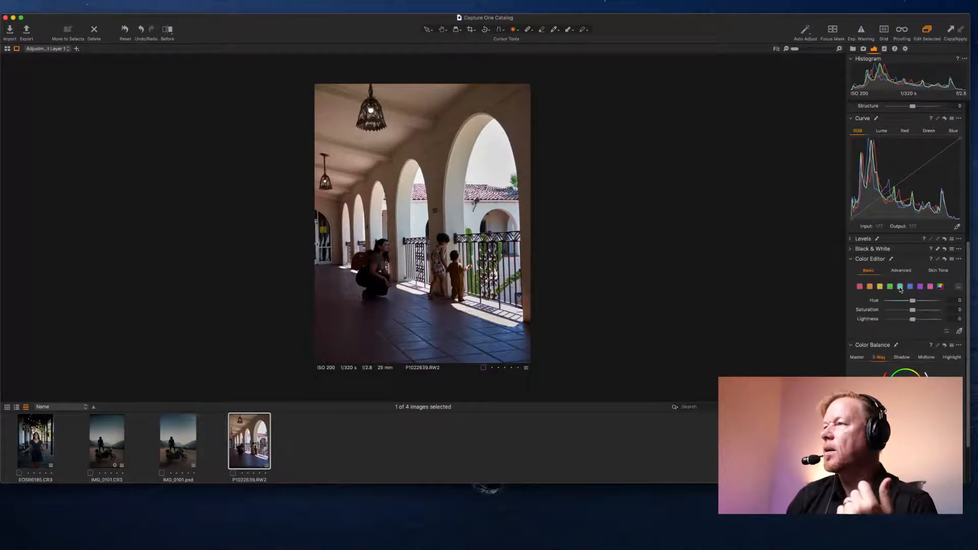
{"action": "mouse_move", "coordinate": [912, 309]}
{"action": "left_mouse_down"}
{"action": "mouse_move", "coordinate": [926, 310]}
{"action": "mouse_move", "coordinate": [880, 313]}
{"action": "mouse_move", "coordinate": [912, 311]}
{"action": "left_mouse_up"}
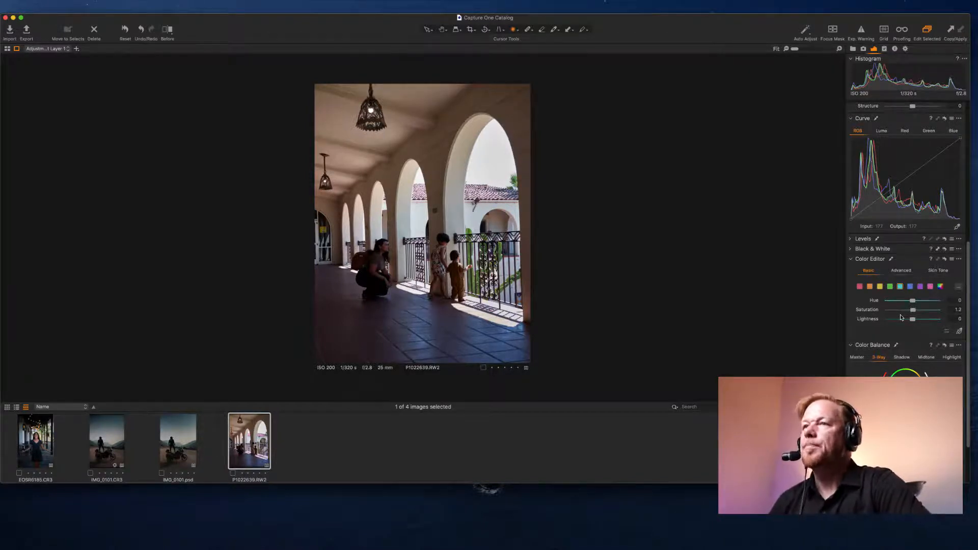
{"action": "scroll", "coordinate": [890, 341], "scroll_direction": "down", "scroll_amount": 3}
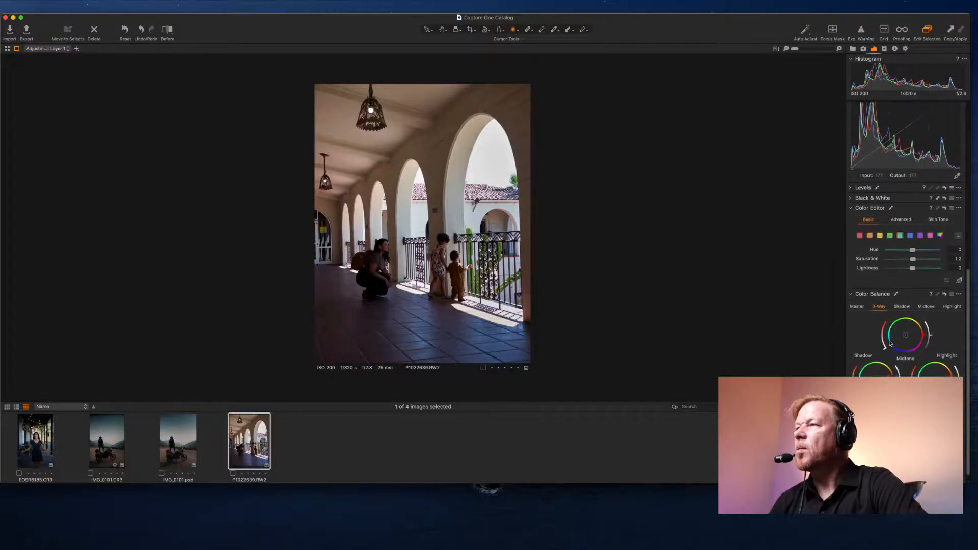
{"action": "scroll", "coordinate": [890, 343], "scroll_direction": "up", "scroll_amount": 5}
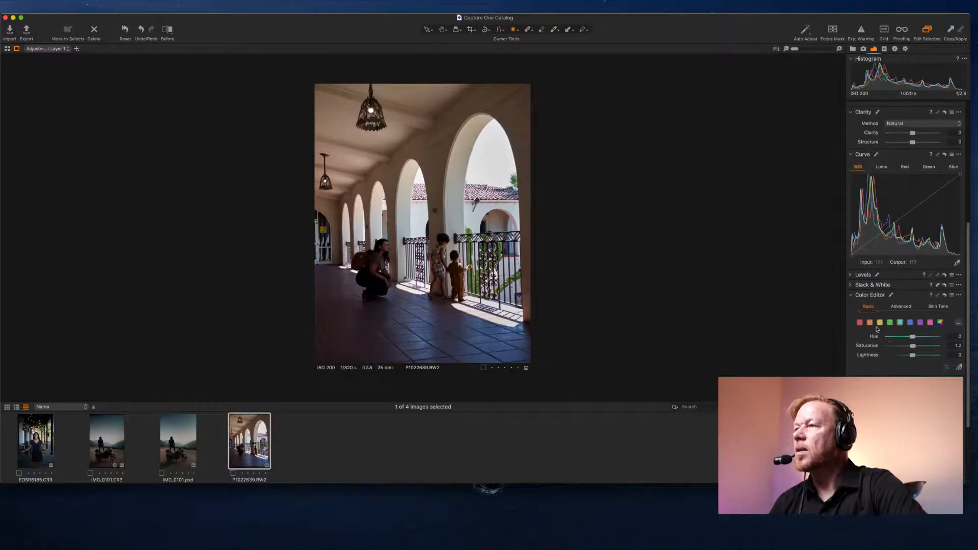
{"action": "left_click", "coordinate": [859, 324]}
{"action": "left_click_drag", "start_coordinate": [912, 346], "coordinate": [910, 347]}
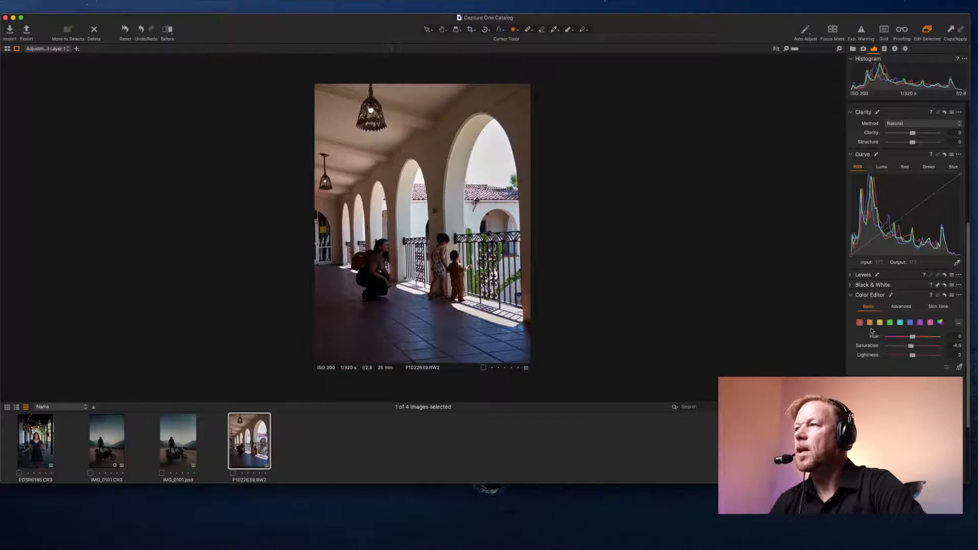
On the Background layer's Color Editor, set orange Hue to -2.4 and Saturation to -9.7, and red Saturation to 13.2
{"action": "scroll", "coordinate": [871, 331], "scroll_direction": "up", "scroll_amount": 10}
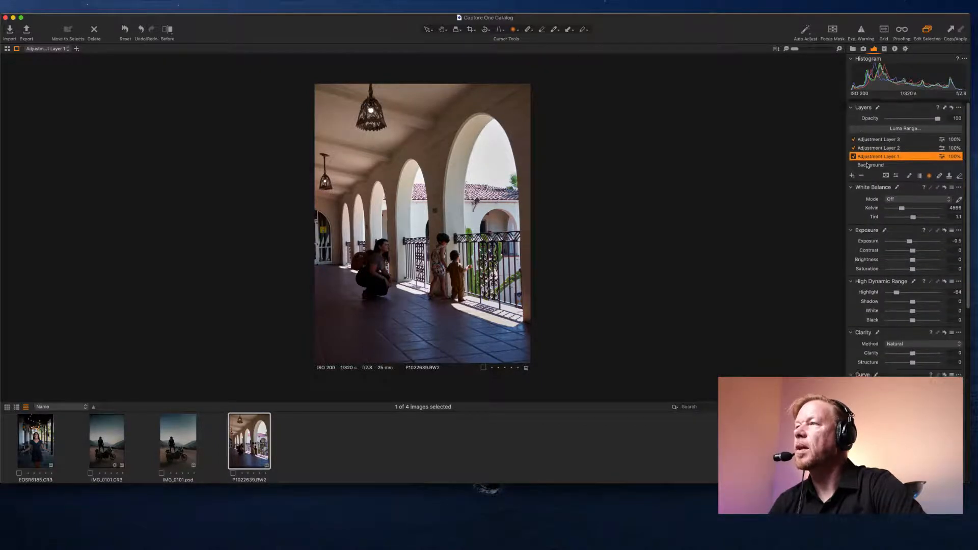
{"action": "left_click", "coordinate": [870, 165]}
{"action": "scroll", "coordinate": [866, 254], "scroll_direction": "down", "scroll_amount": 10}
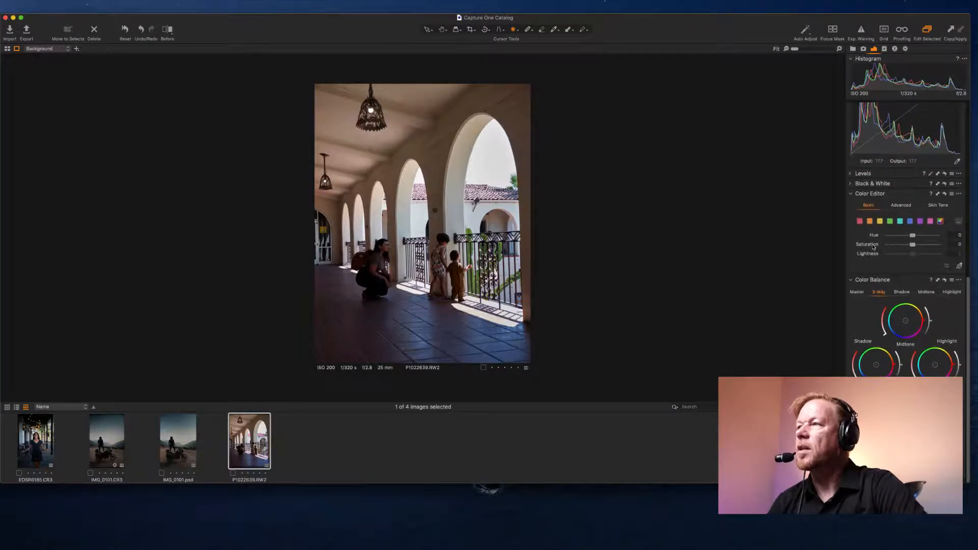
{"action": "mouse_move", "coordinate": [912, 244]}
{"action": "left_mouse_down"}
{"action": "mouse_move", "coordinate": [891, 245]}
{"action": "mouse_move", "coordinate": [941, 247]}
{"action": "mouse_move", "coordinate": [874, 254]}
{"action": "mouse_move", "coordinate": [927, 235]}
{"action": "mouse_move", "coordinate": [913, 237]}
{"action": "left_mouse_up"}
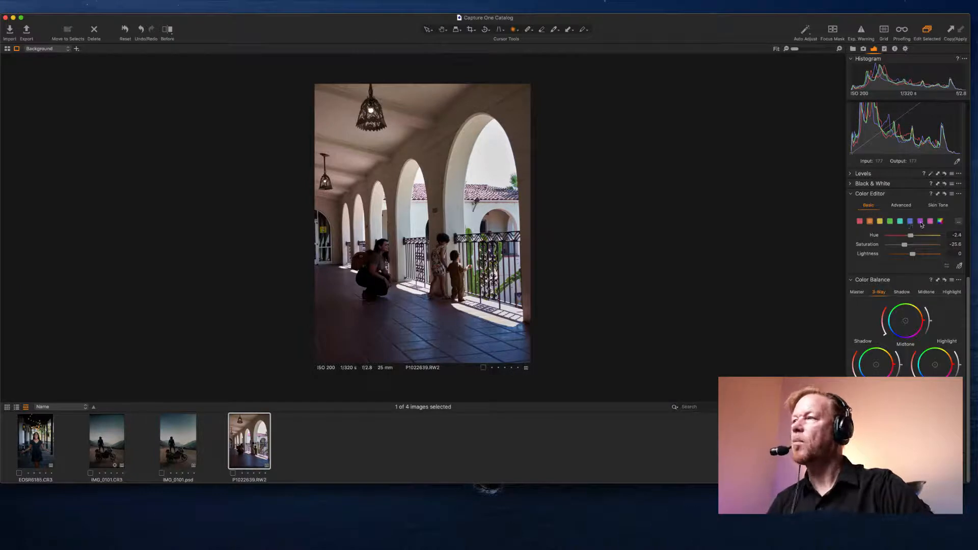
{"action": "left_click_drag", "start_coordinate": [905, 244], "coordinate": [911, 246]}
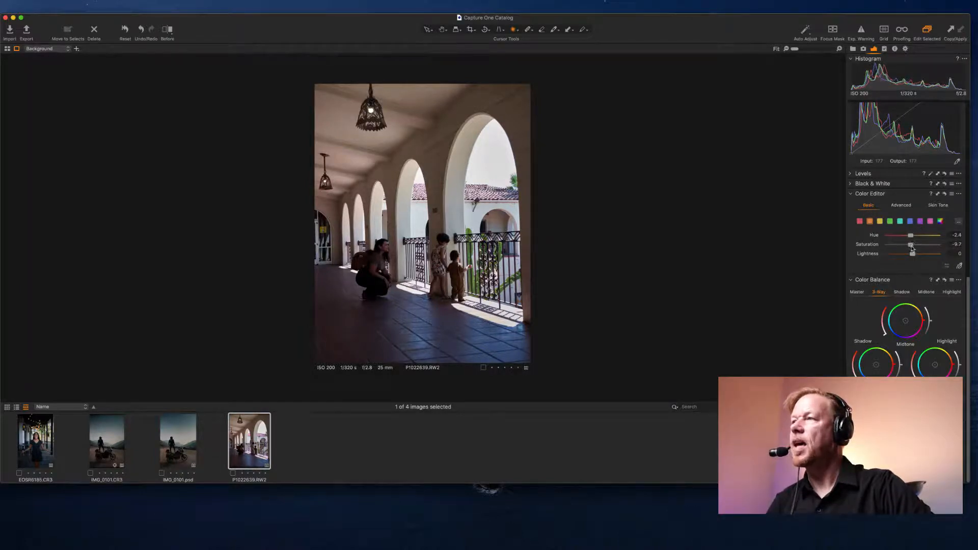
{"action": "left_click", "coordinate": [859, 221]}
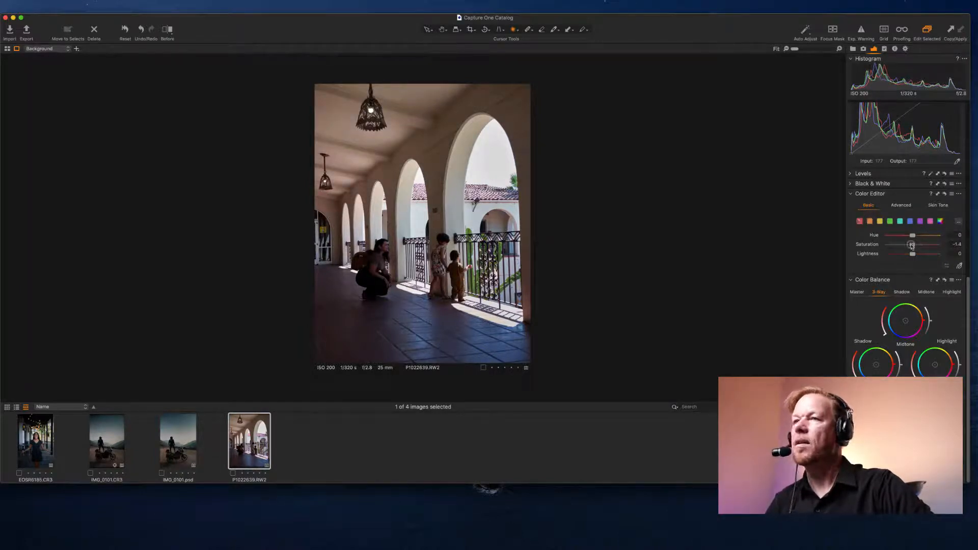
{"action": "left_click_drag", "start_coordinate": [911, 247], "coordinate": [916, 248]}
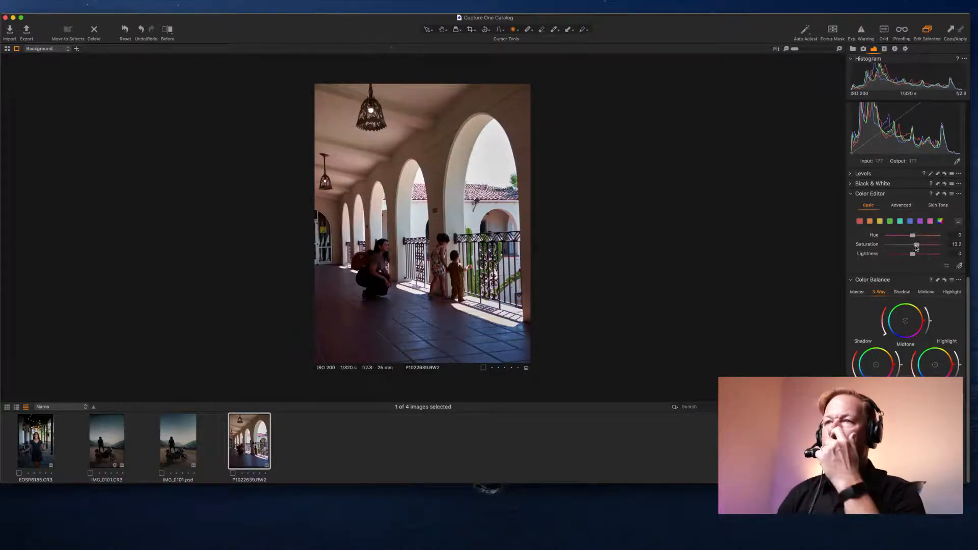
Inspect the people, railing and arches of the photo in close-up
{"action": "scroll", "coordinate": [854, 200], "scroll_direction": "up", "scroll_amount": 10}
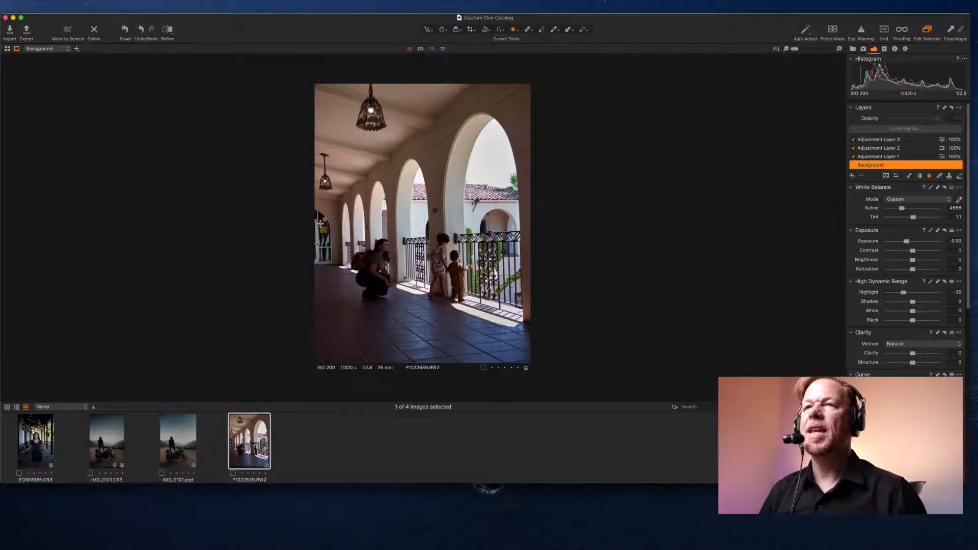
{"action": "scroll", "coordinate": [322, 222], "scroll_direction": "up", "scroll_amount": 5}
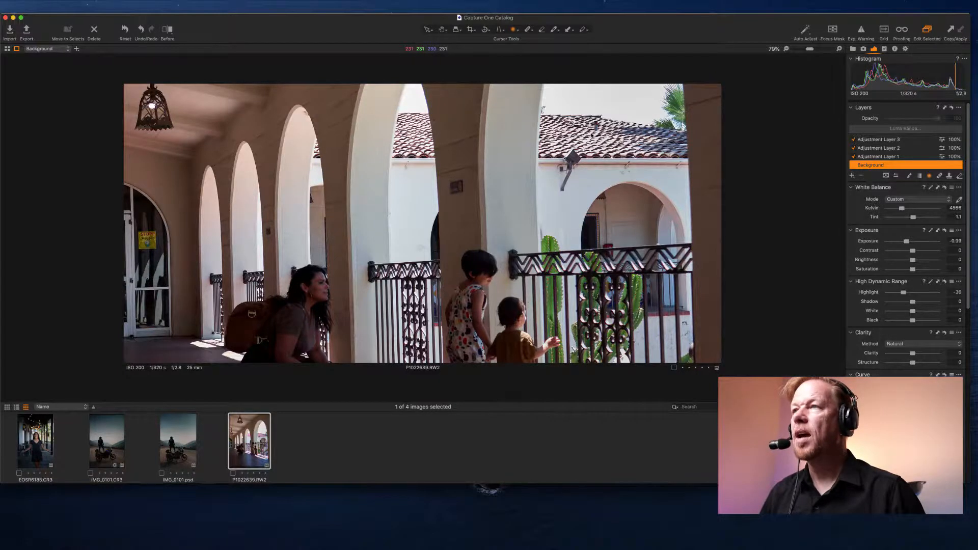
{"action": "scroll", "coordinate": [592, 135], "scroll_direction": "down", "scroll_amount": 5}
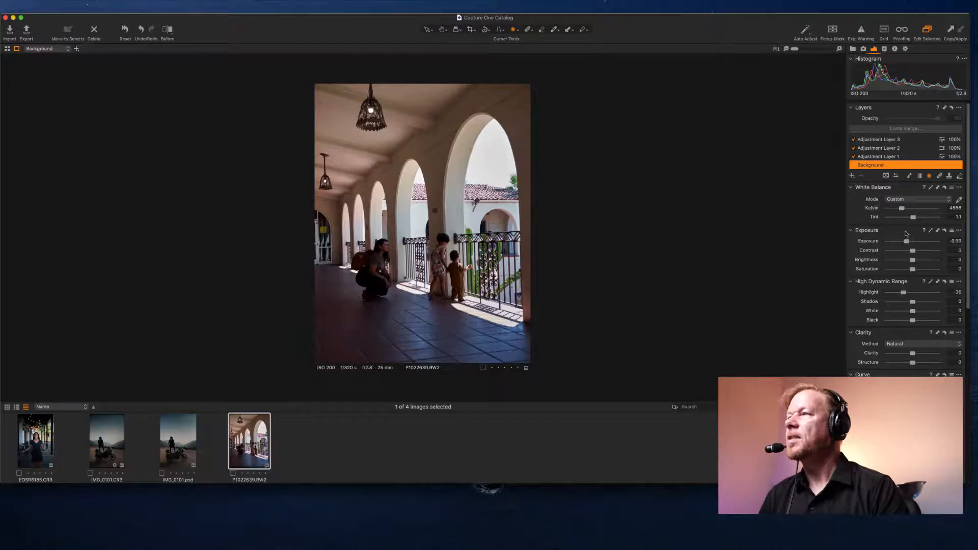
Set the Background Exposure to -1.62 and add a new layer with an inverted radial mask over the crouching woman
{"action": "left_click_drag", "start_coordinate": [906, 241], "coordinate": [900, 244]}
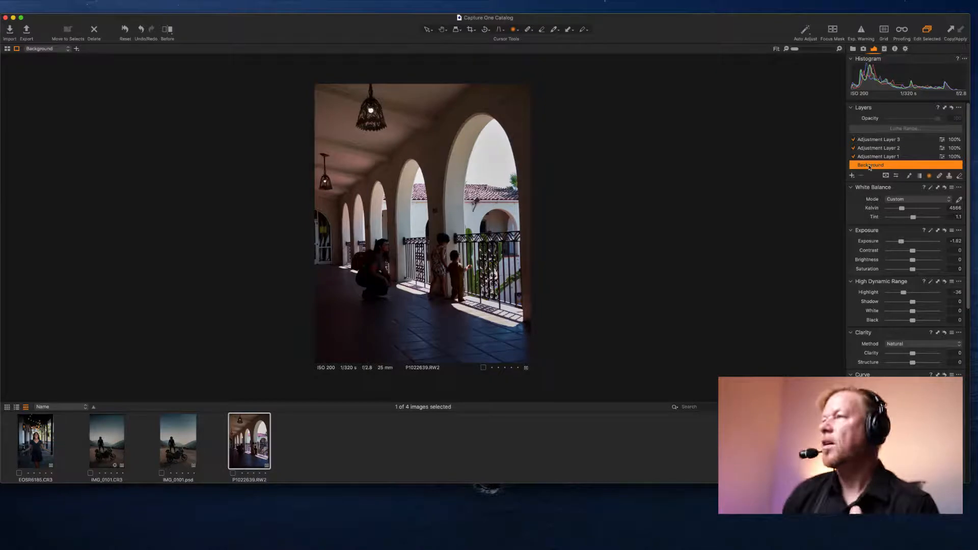
{"action": "left_click", "coordinate": [852, 176]}
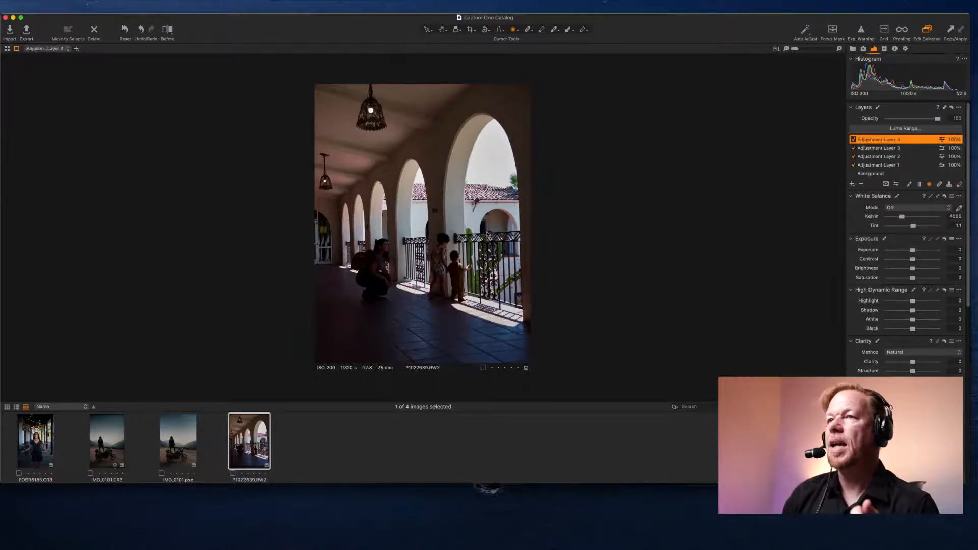
{"action": "mouse_move", "coordinate": [371, 254]}
{"action": "left_mouse_down"}
{"action": "mouse_move", "coordinate": [389, 283]}
{"action": "mouse_move", "coordinate": [378, 271]}
{"action": "left_mouse_up"}
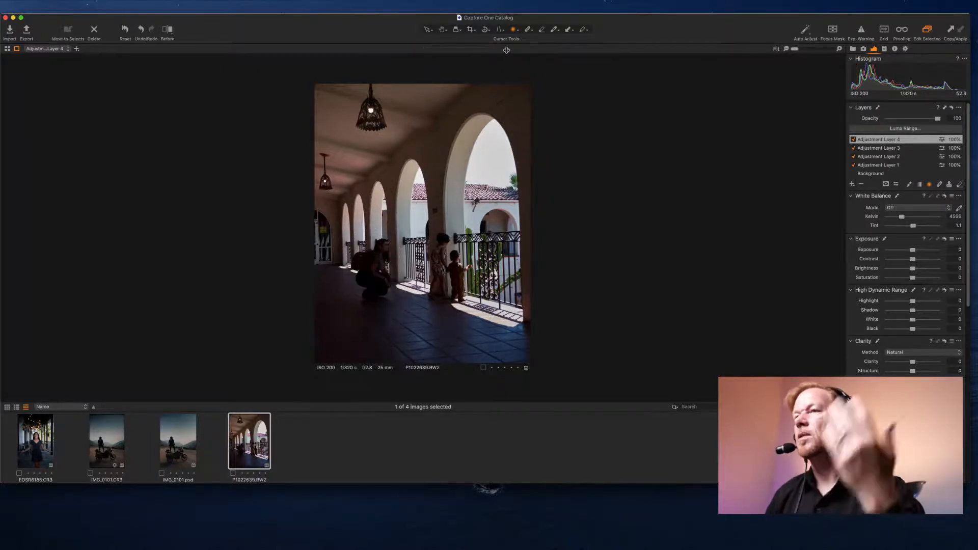
{"action": "right_click", "coordinate": [868, 142]}
{"action": "left_click", "coordinate": [872, 150]}
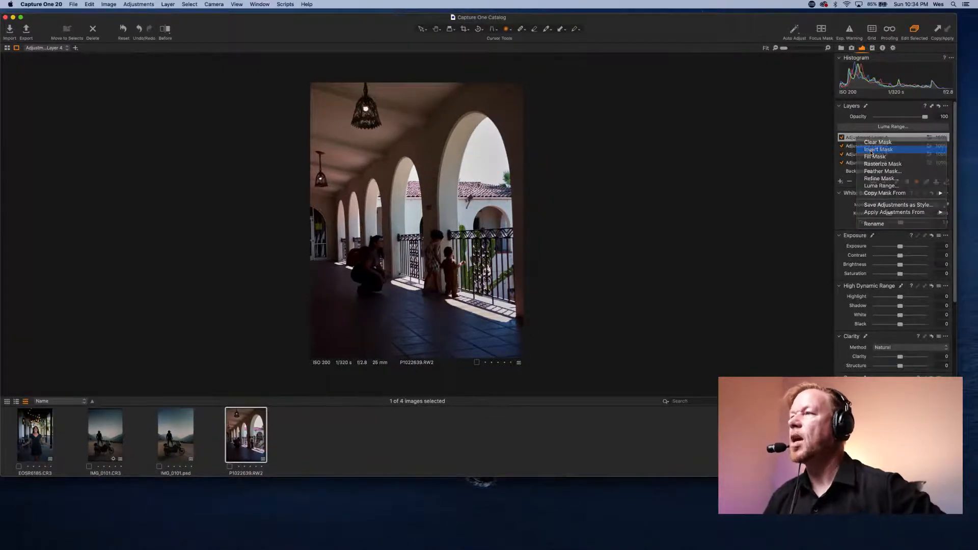
Set Adjustment Layer 4's Exposure to 0.5 and move and shrink its radial mask around the woman's face
{"action": "left_click_drag", "start_coordinate": [913, 252], "coordinate": [915, 252]}
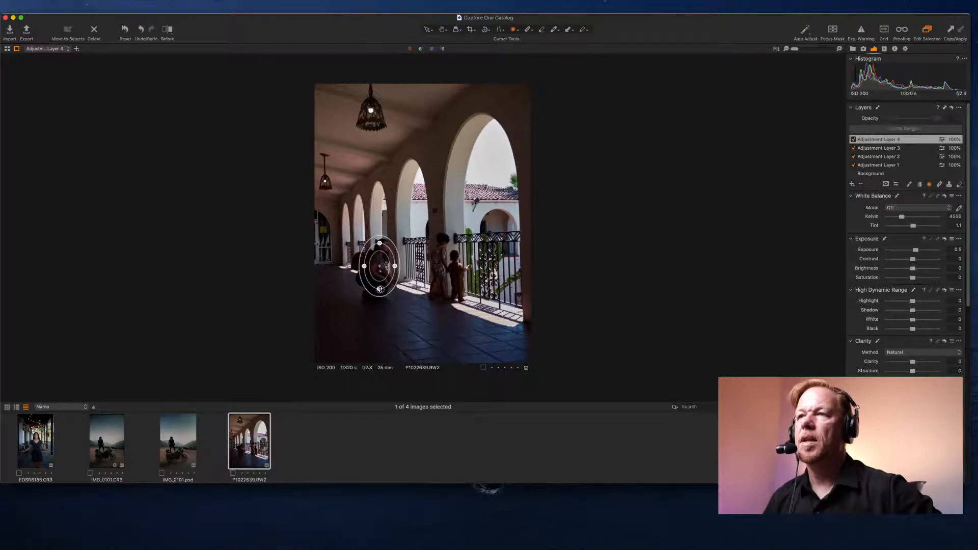
{"action": "left_click_drag", "start_coordinate": [380, 289], "coordinate": [382, 249]}
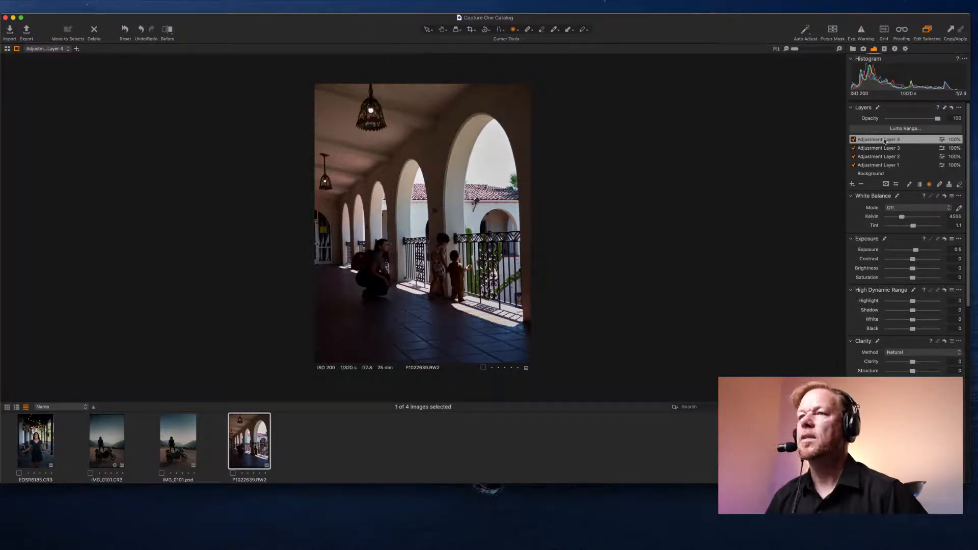
{"action": "scroll", "coordinate": [476, 246], "scroll_direction": "up", "scroll_amount": 10}
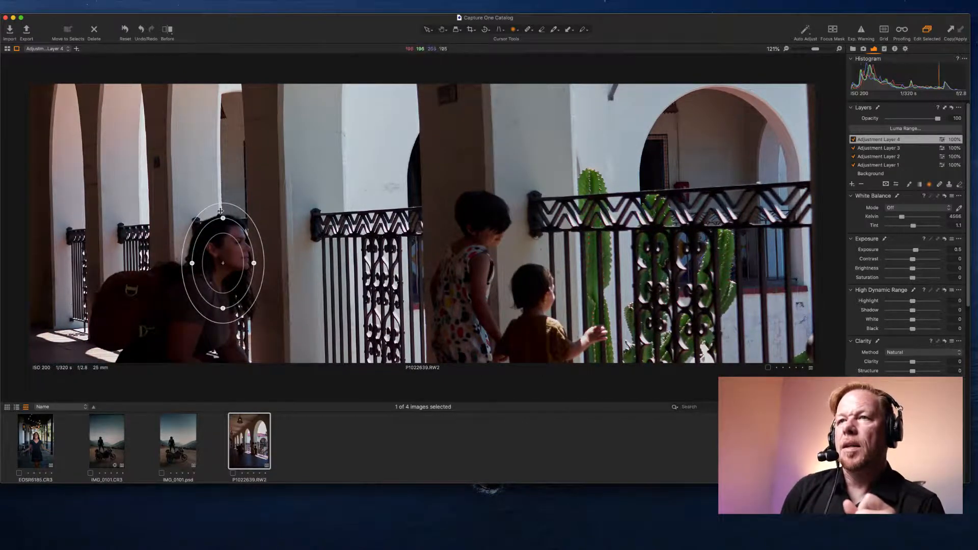
{"action": "left_click_drag", "start_coordinate": [223, 218], "coordinate": [222, 229]}
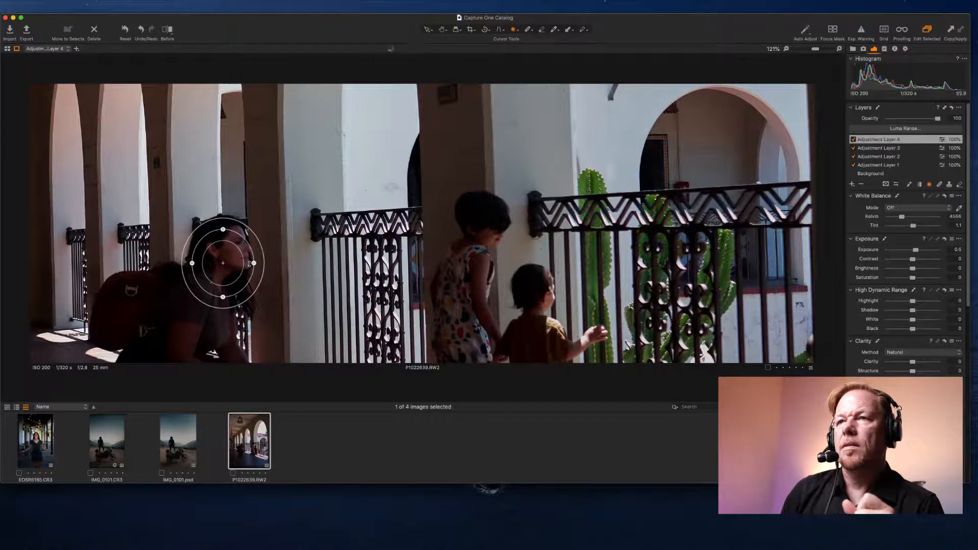
{"action": "left_click_drag", "start_coordinate": [253, 262], "coordinate": [237, 253]}
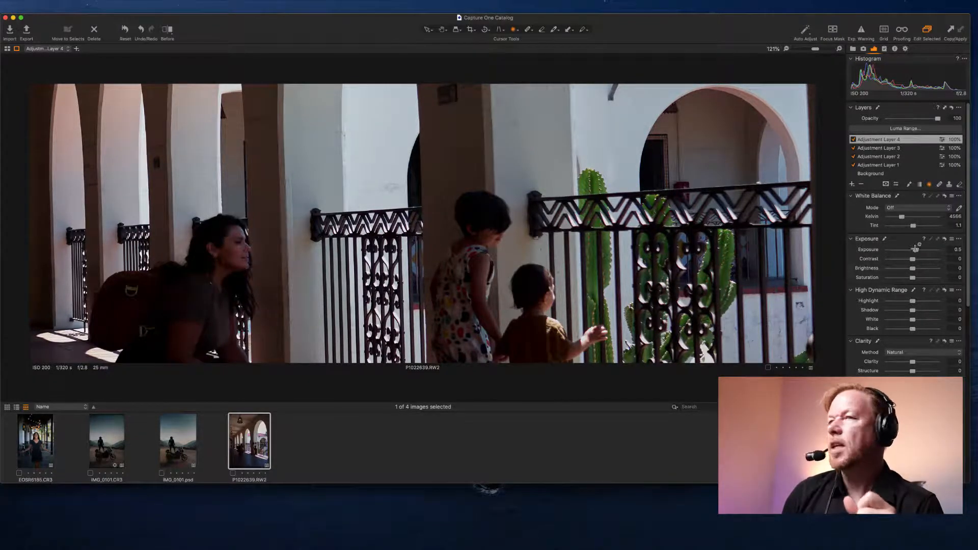
Raise Adjustment Layer 4's Exposure to 0.77 and tighten and tilt its radial mask to fit the woman's face
{"action": "left_click_drag", "start_coordinate": [915, 251], "coordinate": [916, 252]}
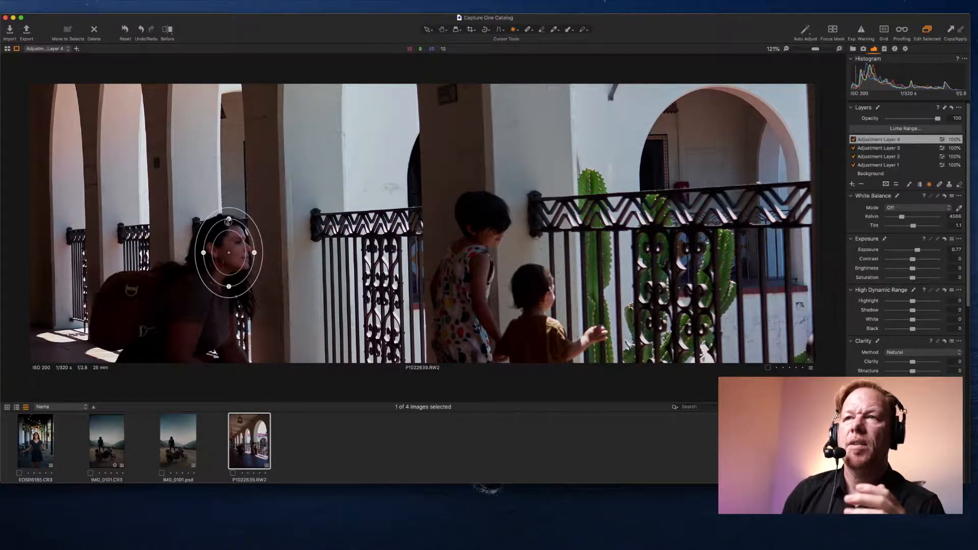
{"action": "left_click_drag", "start_coordinate": [229, 220], "coordinate": [251, 252]}
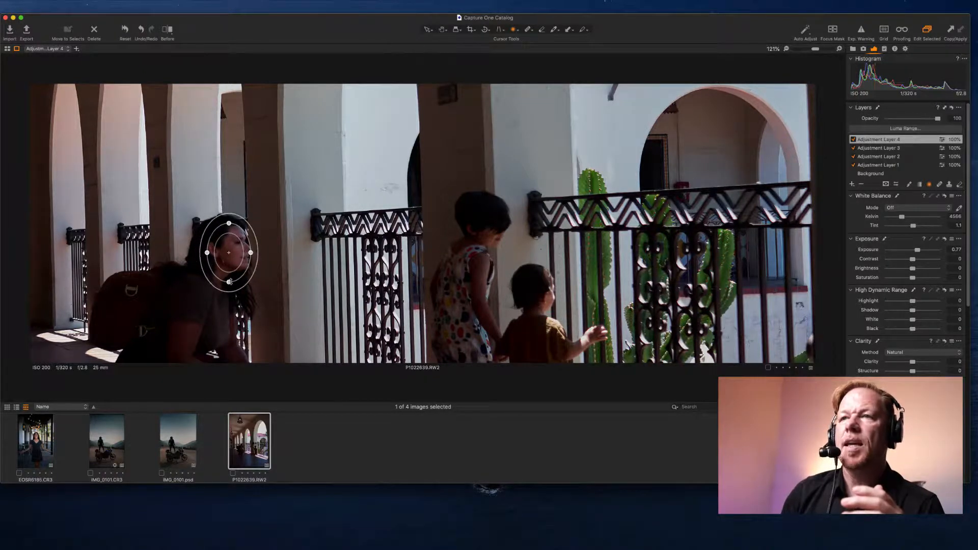
{"action": "left_click_drag", "start_coordinate": [218, 281], "coordinate": [214, 281]}
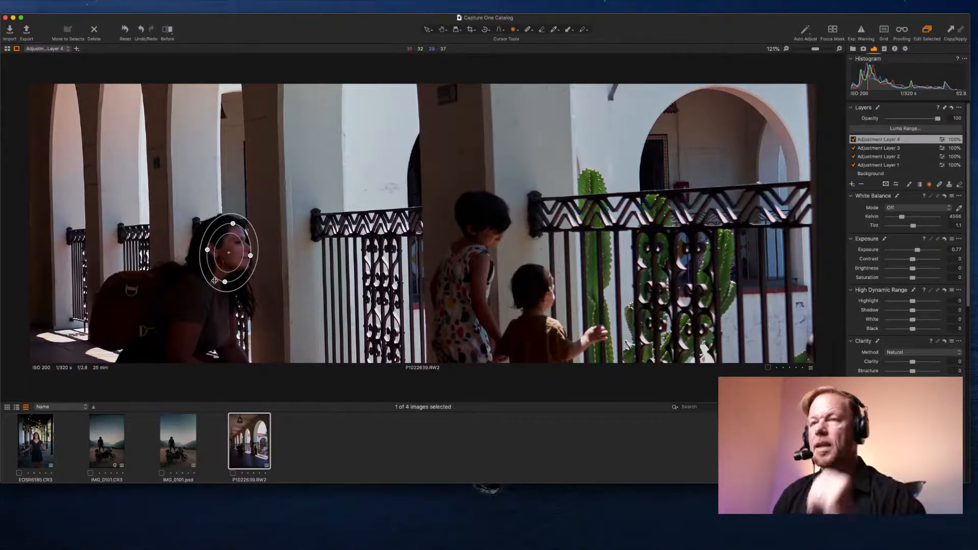
Add a new layer with an inverted, tilted radial mask around the taller child's face
{"action": "left_click", "coordinate": [851, 184]}
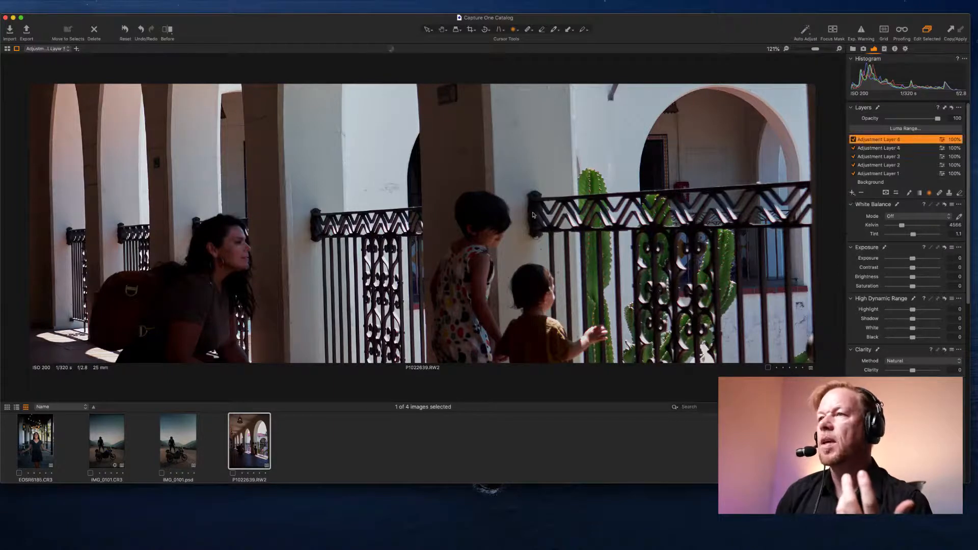
{"action": "left_click_drag", "start_coordinate": [493, 218], "coordinate": [483, 248]}
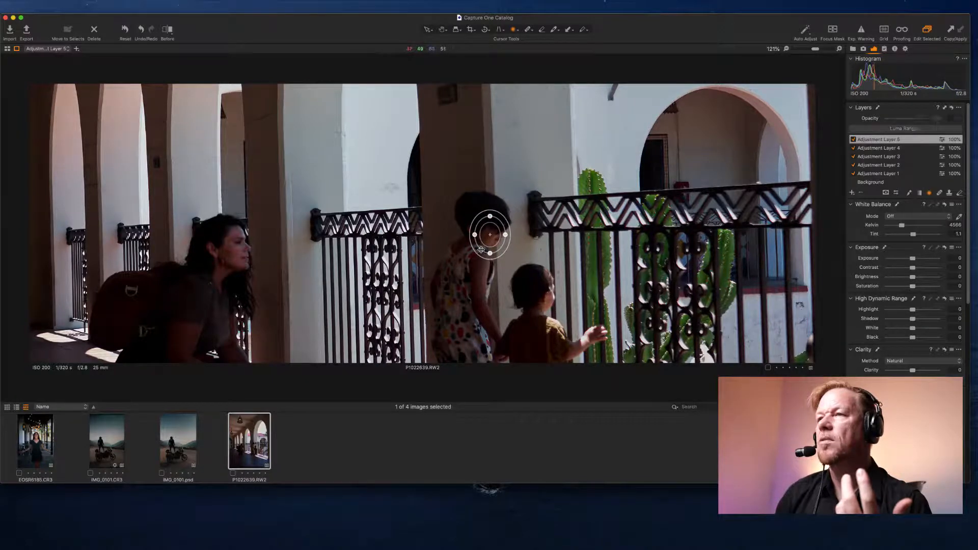
{"action": "left_click_drag", "start_coordinate": [481, 250], "coordinate": [473, 248]}
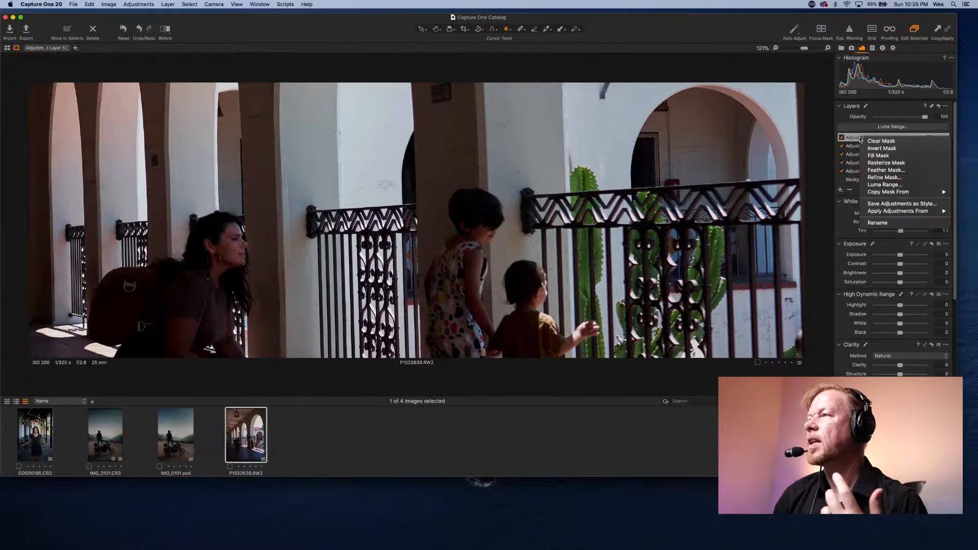
{"action": "right_click", "coordinate": [872, 138]}
{"action": "left_click", "coordinate": [871, 149]}
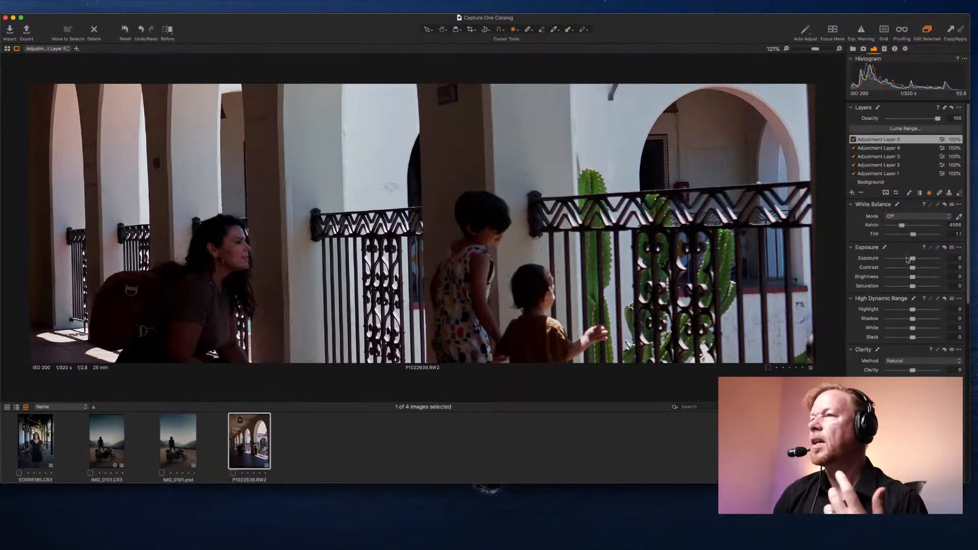
Set Exposure to -0.06 and Shadow to 17 on the child's face layer, and Shadow to 10 on Adjustment Layer 4
{"action": "mouse_move", "coordinate": [912, 258]}
{"action": "left_mouse_down"}
{"action": "mouse_move", "coordinate": [900, 260]}
{"action": "mouse_move", "coordinate": [910, 262]}
{"action": "left_mouse_up"}
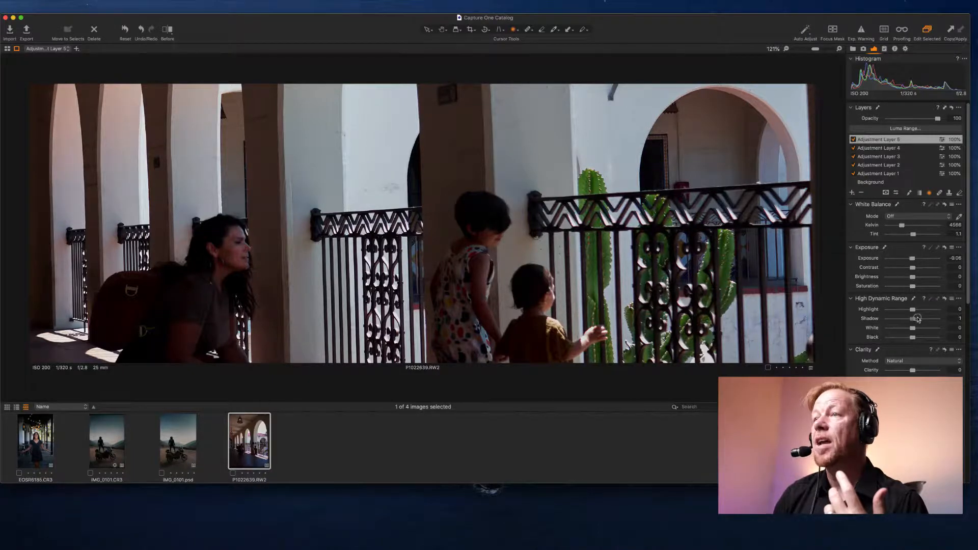
{"action": "left_click_drag", "start_coordinate": [917, 318], "coordinate": [920, 319]}
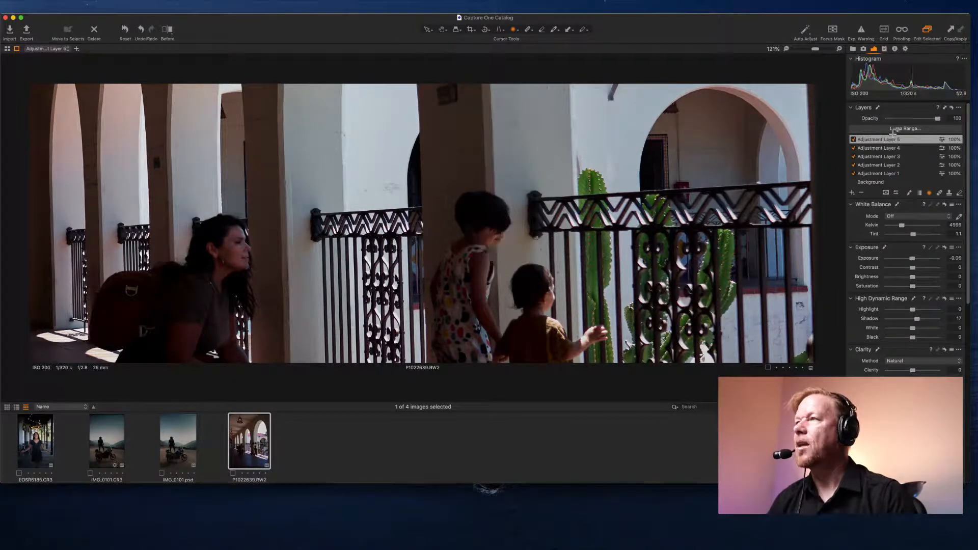
{"action": "left_click", "coordinate": [878, 148]}
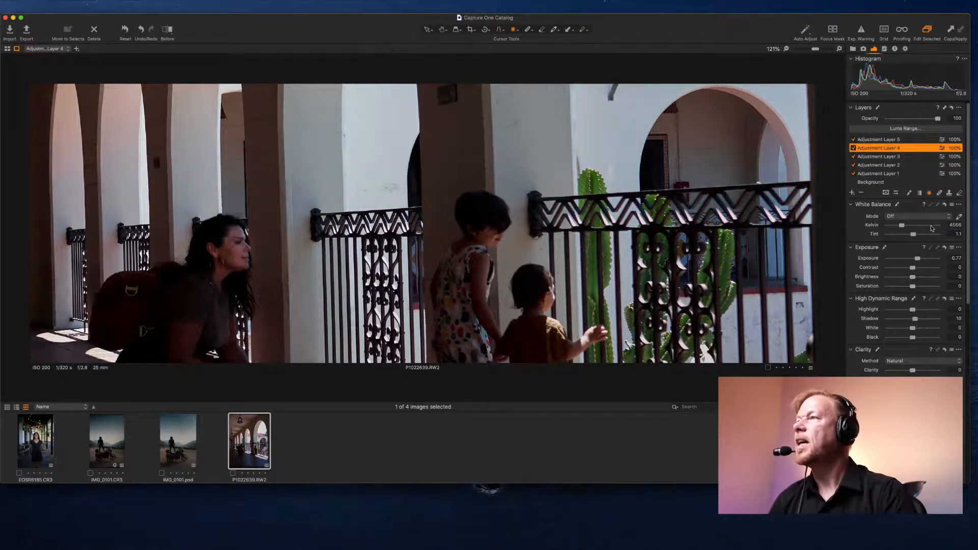
Add a new layer with an inverted, tilted radial mask over the crouching woman's torso
{"action": "left_click", "coordinate": [852, 193]}
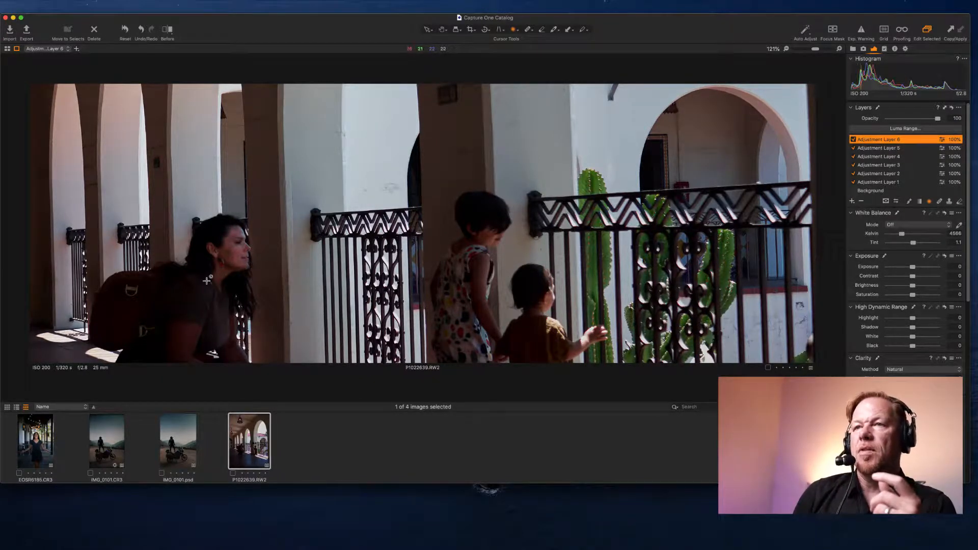
{"action": "left_click_drag", "start_coordinate": [203, 298], "coordinate": [243, 357]}
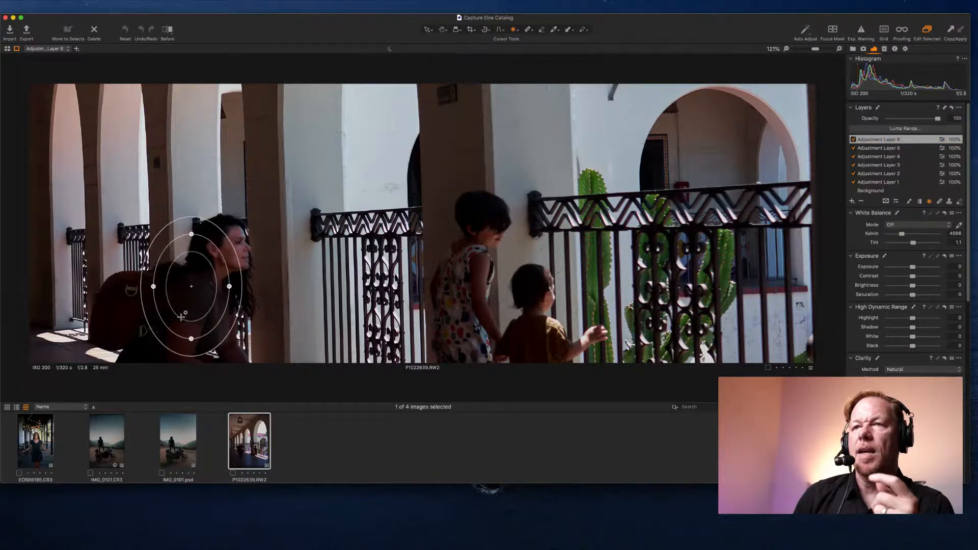
{"action": "left_click_drag", "start_coordinate": [153, 279], "coordinate": [206, 325]}
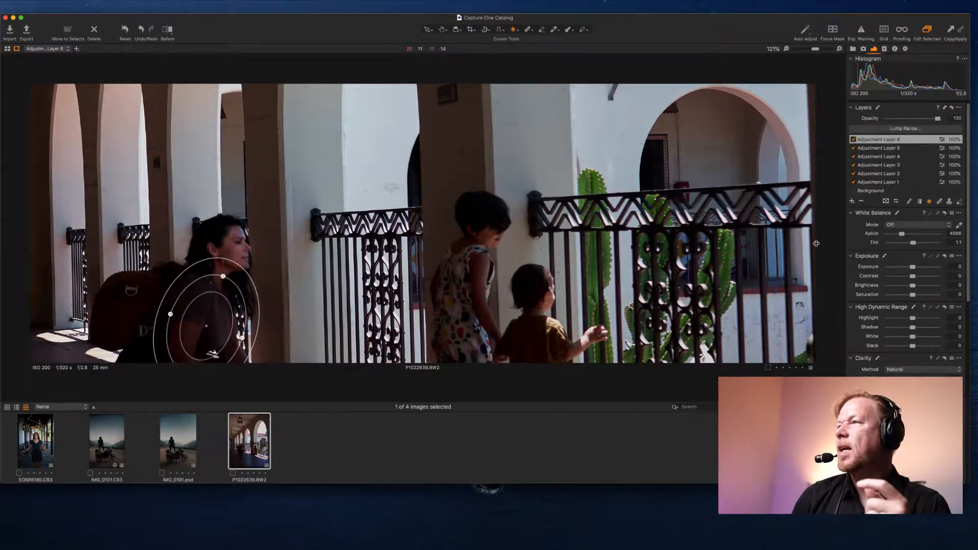
{"action": "right_click", "coordinate": [871, 139]}
{"action": "left_click", "coordinate": [880, 149]}
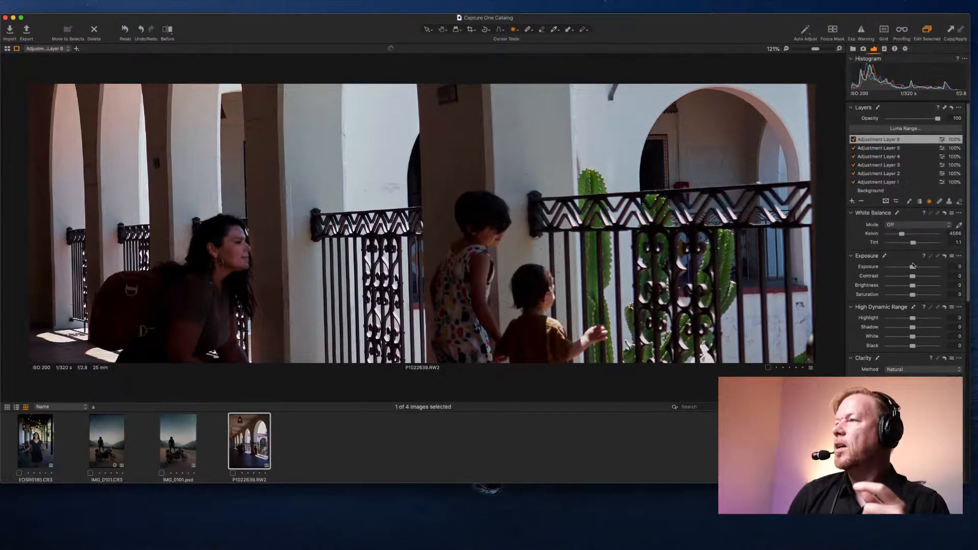
Set the woman's torso layer Shadow to 21 and select the Background layer
{"action": "left_click_drag", "start_coordinate": [912, 327], "coordinate": [920, 330]}
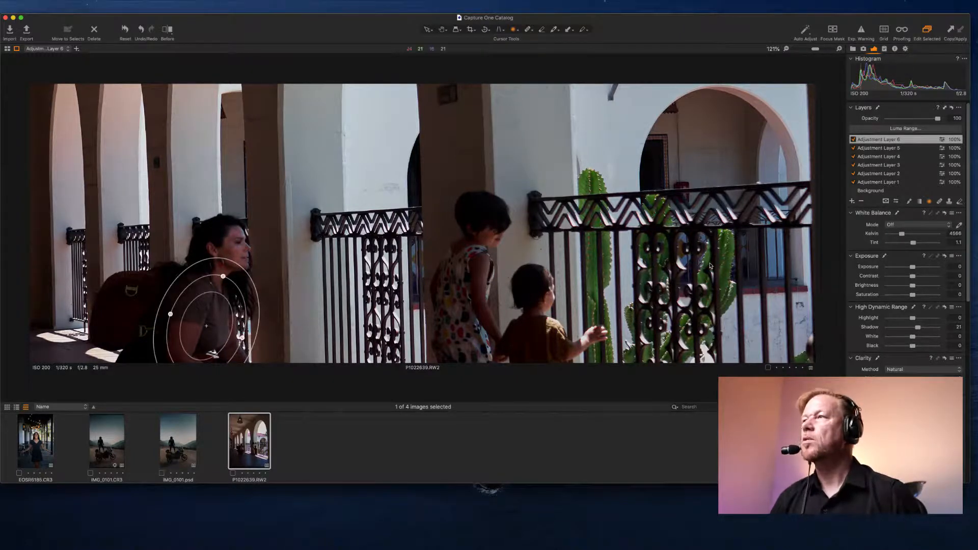
{"action": "left_click", "coordinate": [865, 191]}
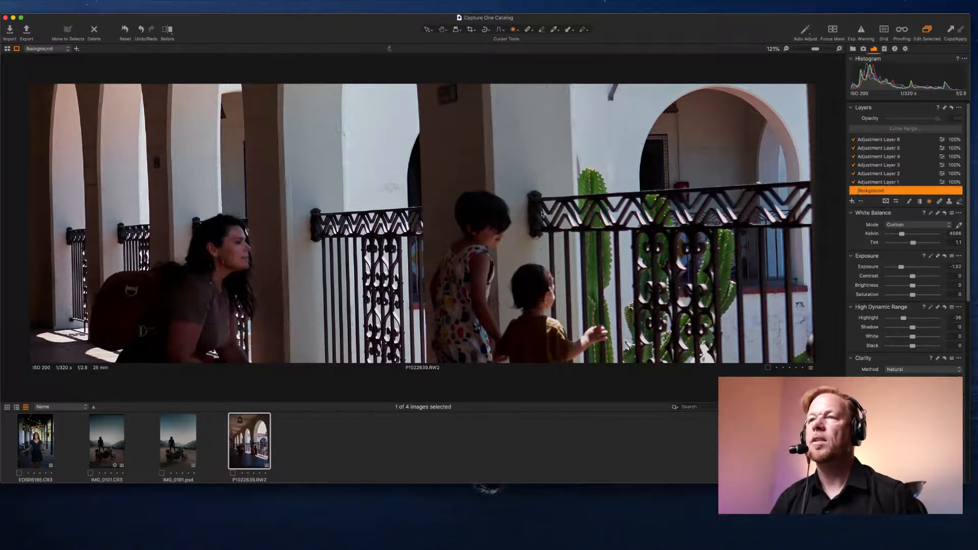
{"action": "scroll", "coordinate": [542, 214], "scroll_direction": "down", "scroll_amount": 10}
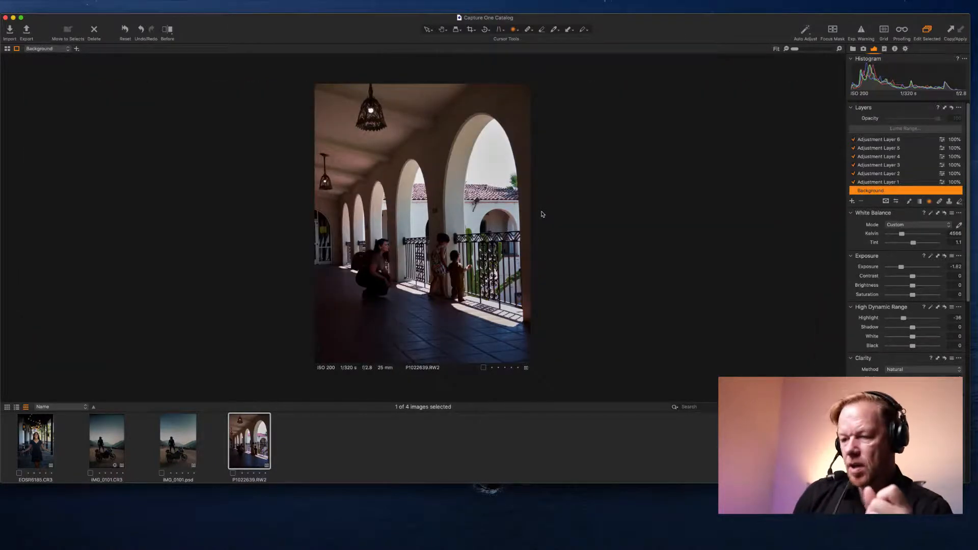
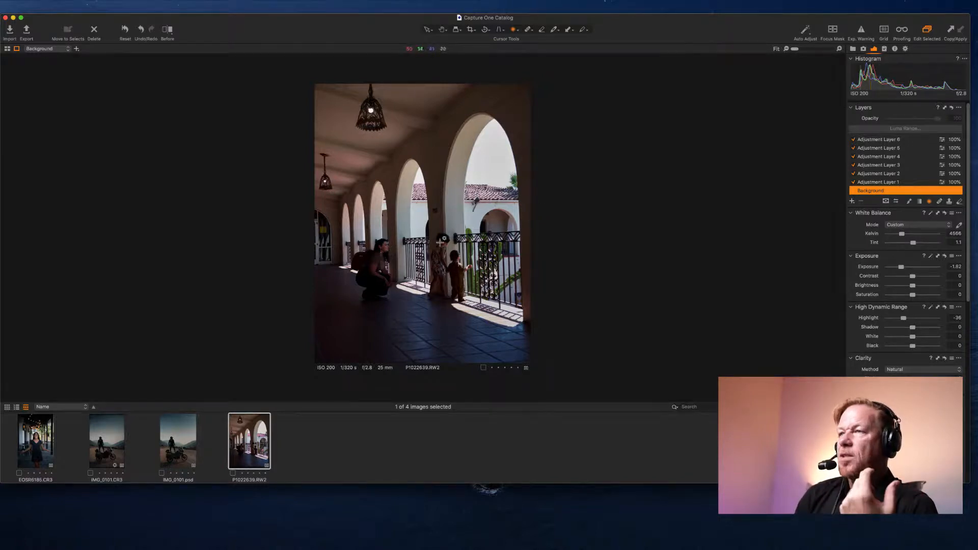
Try cropping the photo to a horizontal frame around the woman, children and railing, shifted down to include more floor
{"action": "left_click", "coordinate": [469, 31]}
{"action": "left_click_drag", "start_coordinate": [524, 85], "coordinate": [522, 212]}
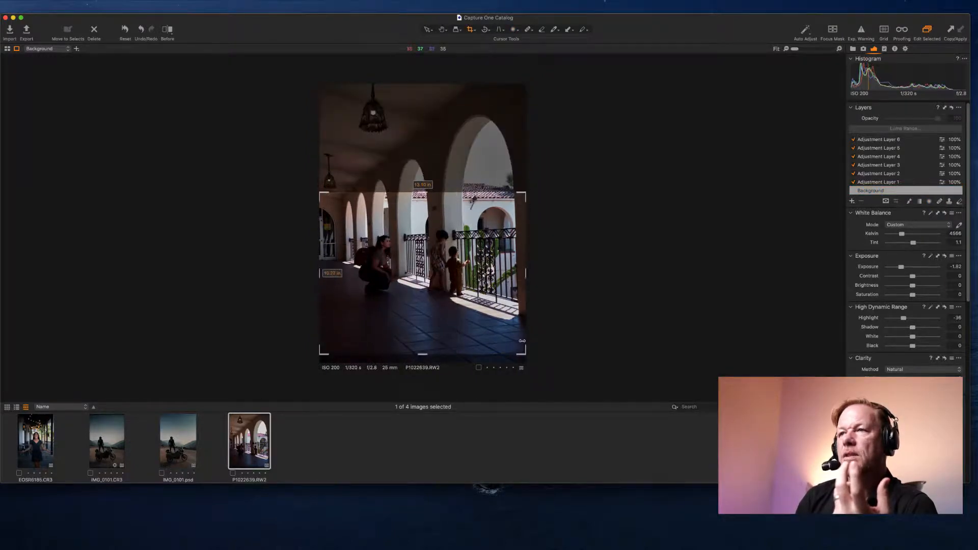
{"action": "left_click_drag", "start_coordinate": [524, 350], "coordinate": [522, 329]}
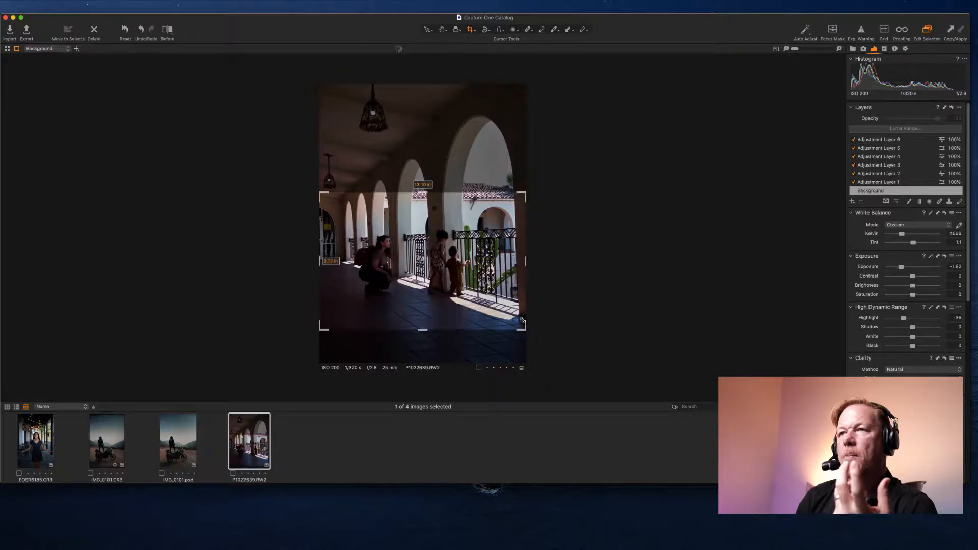
{"action": "left_click_drag", "start_coordinate": [503, 248], "coordinate": [505, 268]}
{"action": "key", "text": "h"}
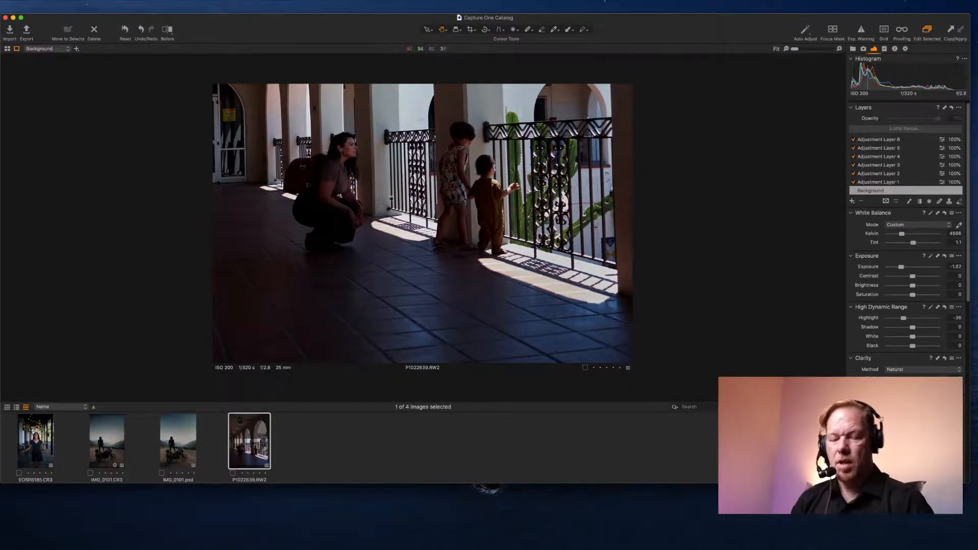
Undo the horizontal crop, including its repositioning
{"action": "key", "text": "super+z"}
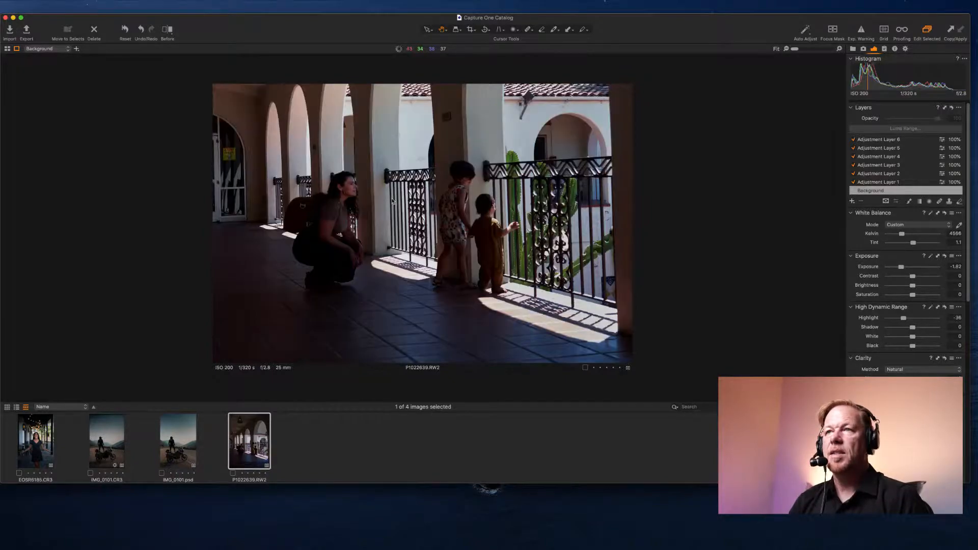
{"action": "key", "text": "super+z"}
{"action": "key", "text": "super+z"}
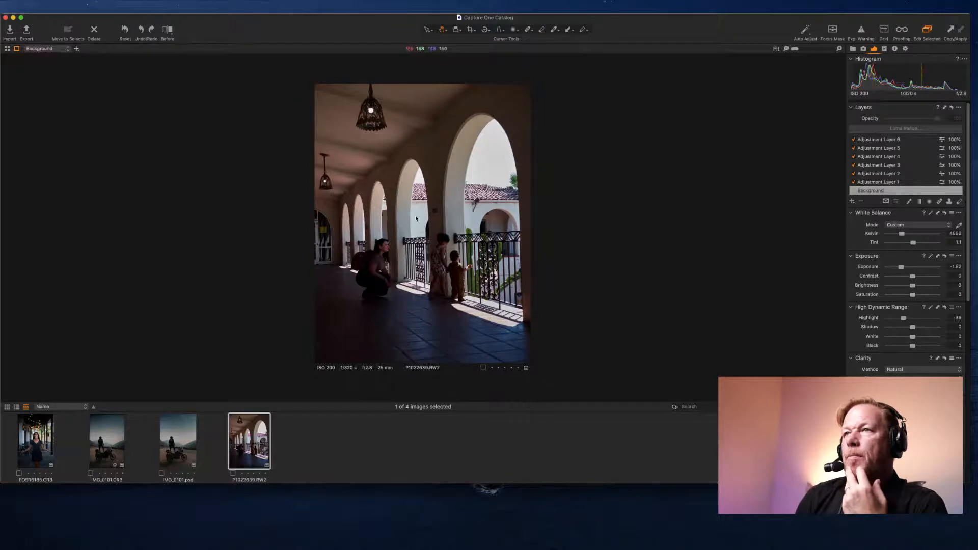
Crop the arcade photo to a nearly square frame of about 12.2 × 12.9 in around the arches and people
{"action": "left_click", "coordinate": [471, 31]}
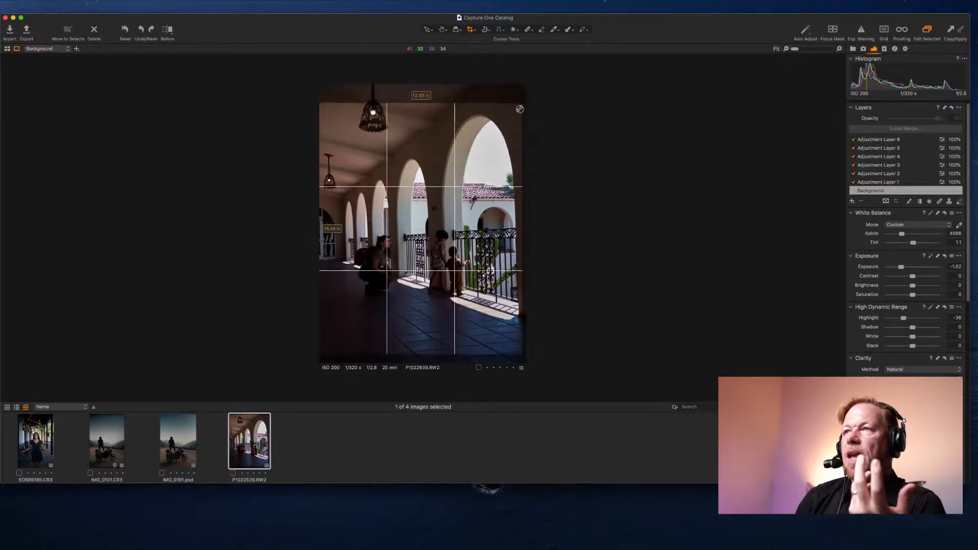
{"action": "left_click_drag", "start_coordinate": [520, 109], "coordinate": [524, 115]}
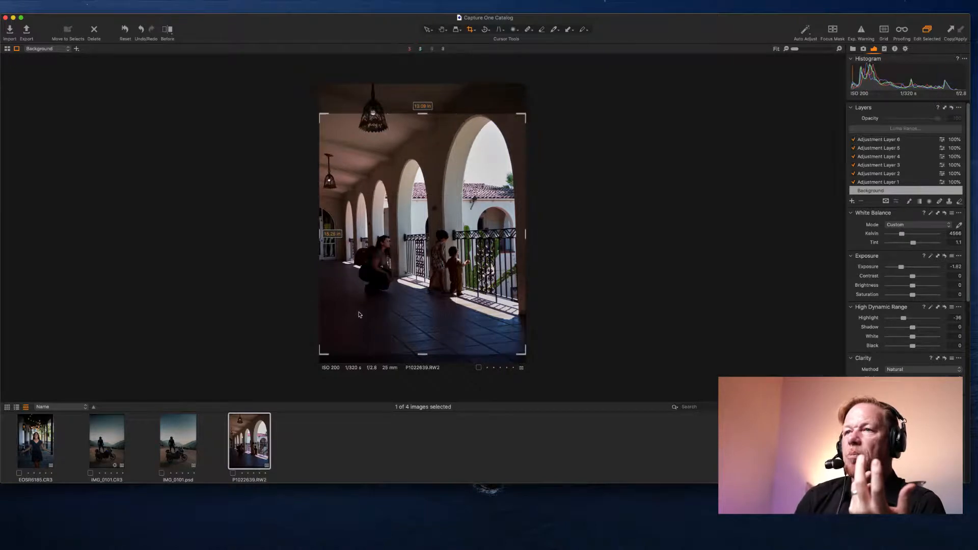
{"action": "left_click_drag", "start_coordinate": [326, 353], "coordinate": [330, 342]}
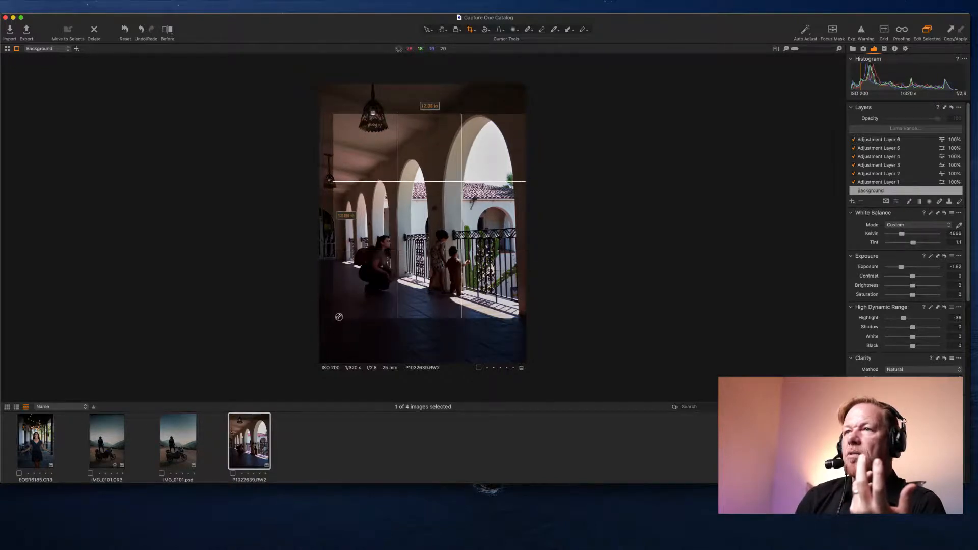
{"action": "key", "text": "h"}
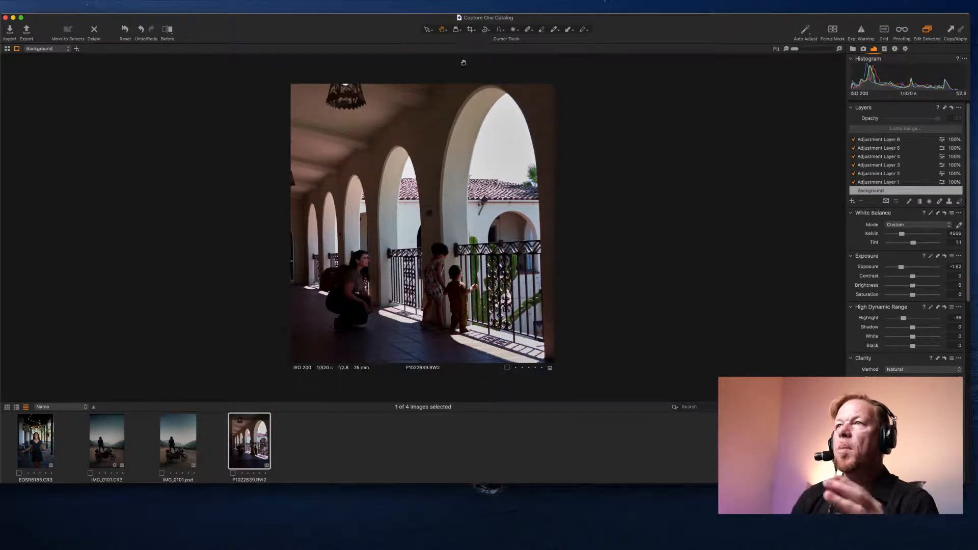
Set the crop aspect ratio to 4x5 and reduce the frame to about 9.41 × 11.76 in around the woman and children
{"action": "left_click", "coordinate": [470, 30]}
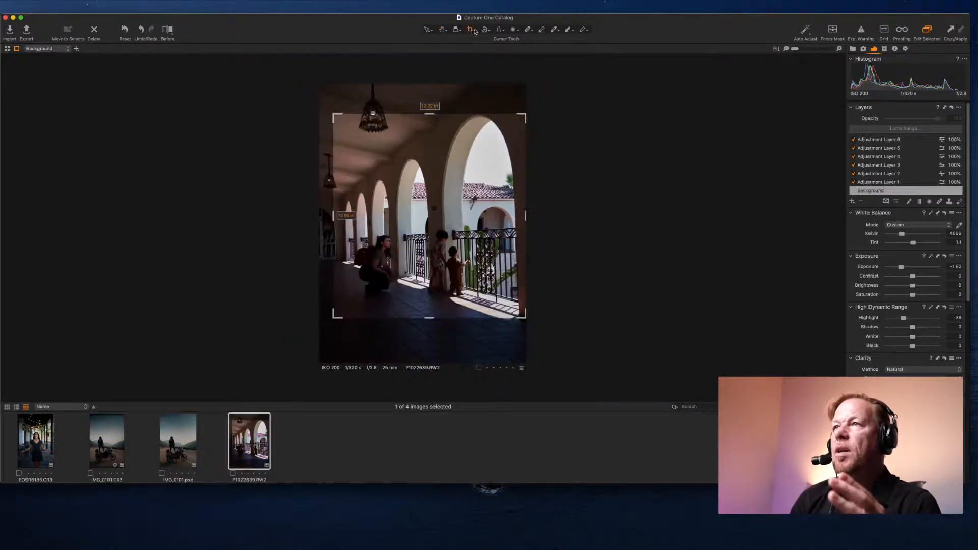
{"action": "left_click", "coordinate": [474, 30]}
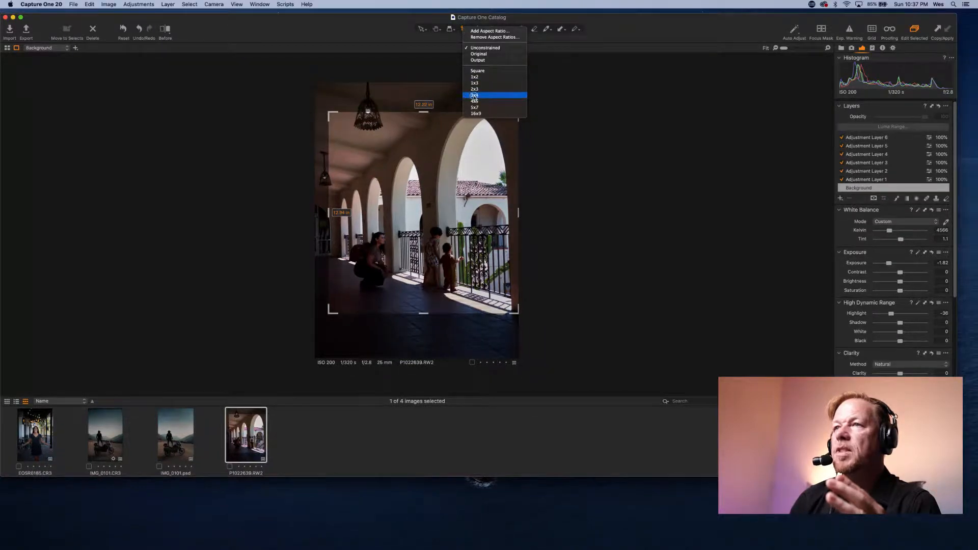
{"action": "left_click", "coordinate": [475, 102]}
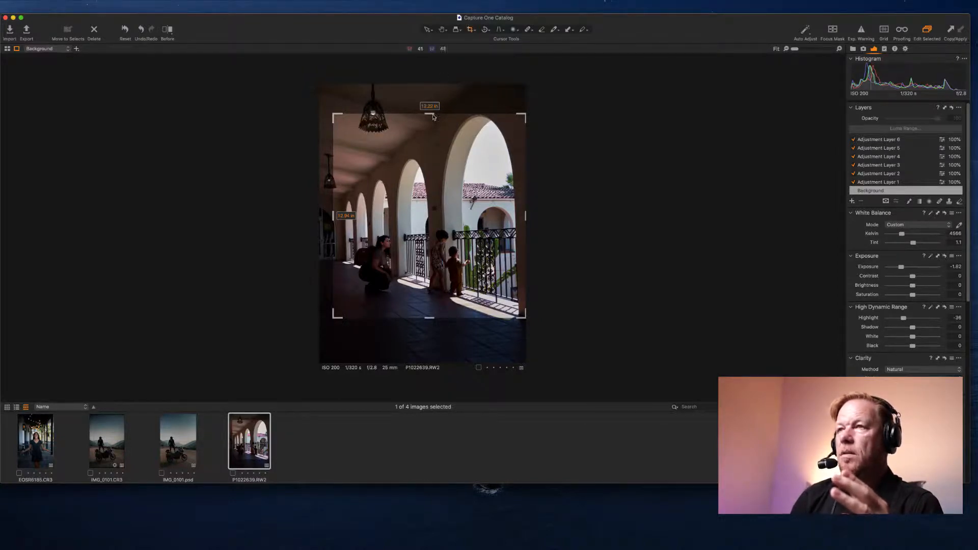
{"action": "key", "text": "h"}
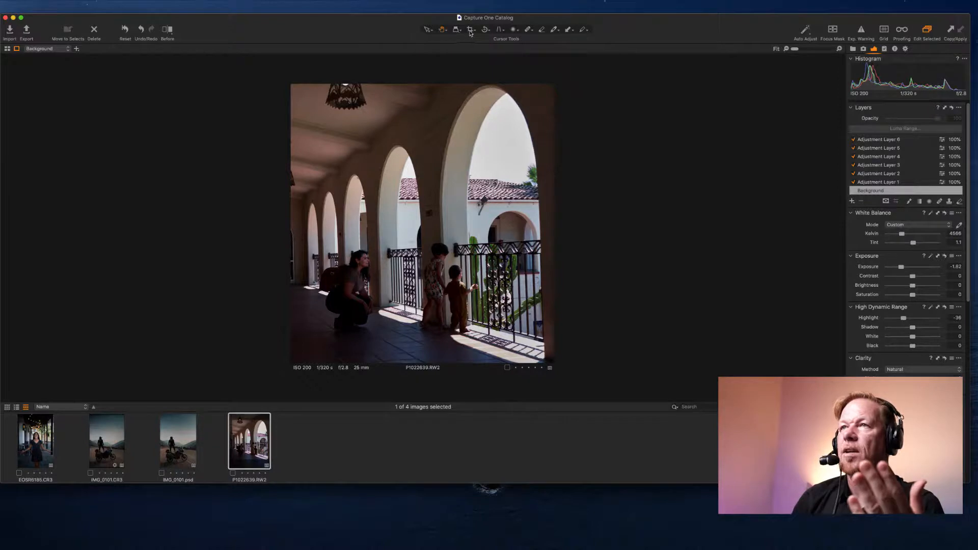
{"action": "key", "text": "c"}
{"action": "left_click_drag", "start_coordinate": [334, 113], "coordinate": [366, 205]}
{"action": "key", "text": "h"}
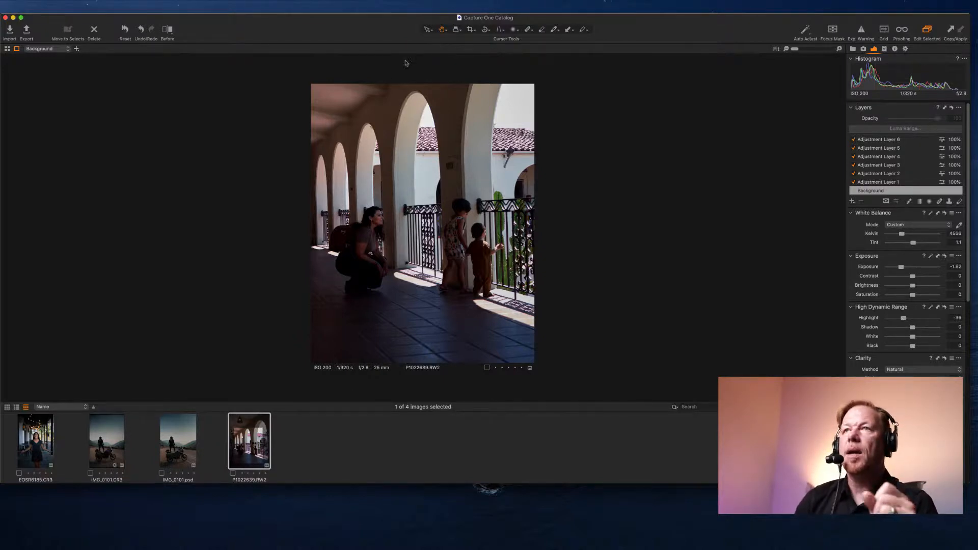
Switch the crop aspect ratio to Original and enlarge the frame to about 13.10 × 17.47 in, covering nearly the whole photo
{"action": "left_click", "coordinate": [471, 31]}
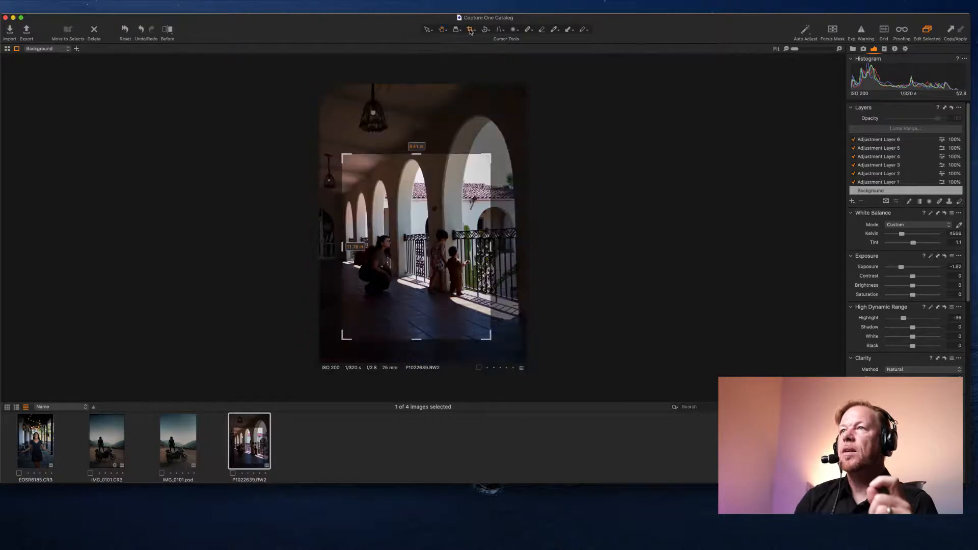
{"action": "left_click", "coordinate": [473, 32]}
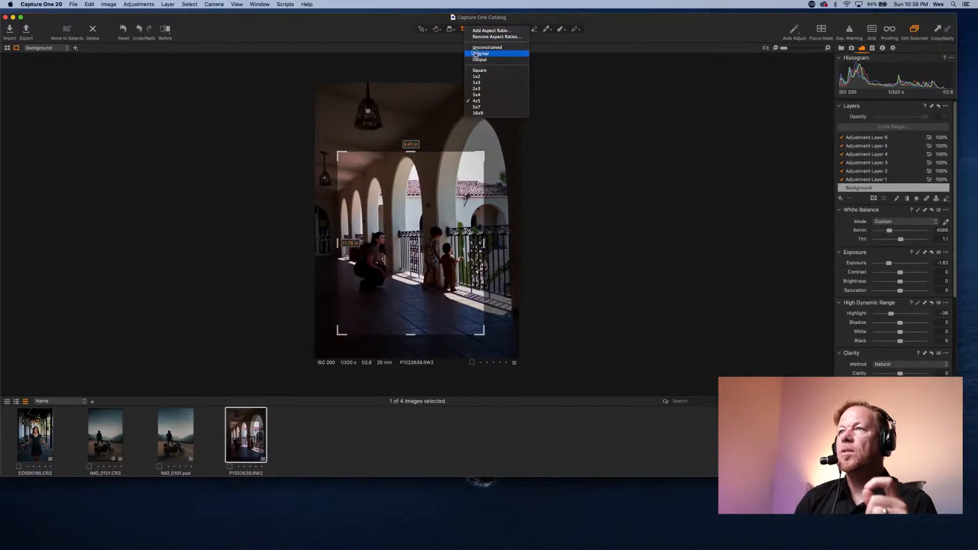
{"action": "left_click", "coordinate": [475, 54]}
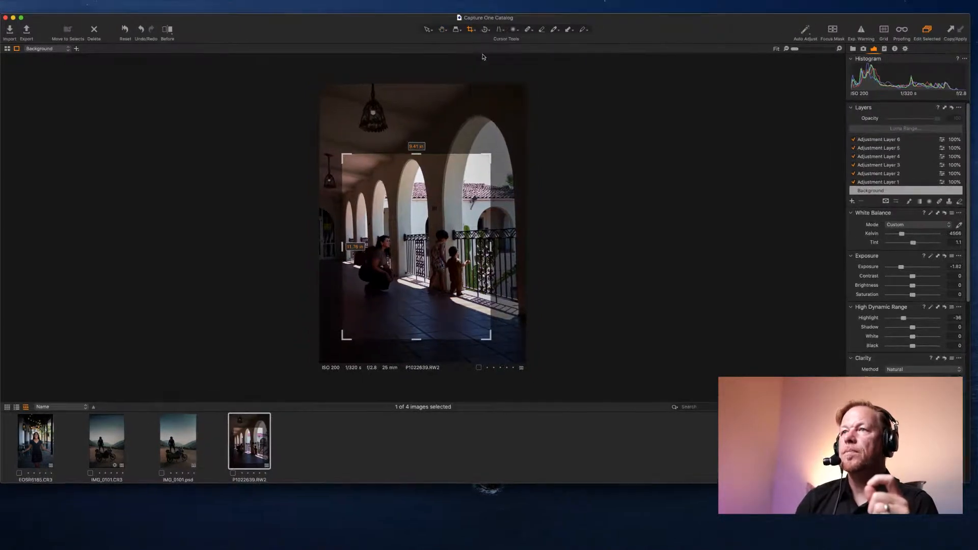
{"action": "left_click_drag", "start_coordinate": [481, 152], "coordinate": [545, 55]}
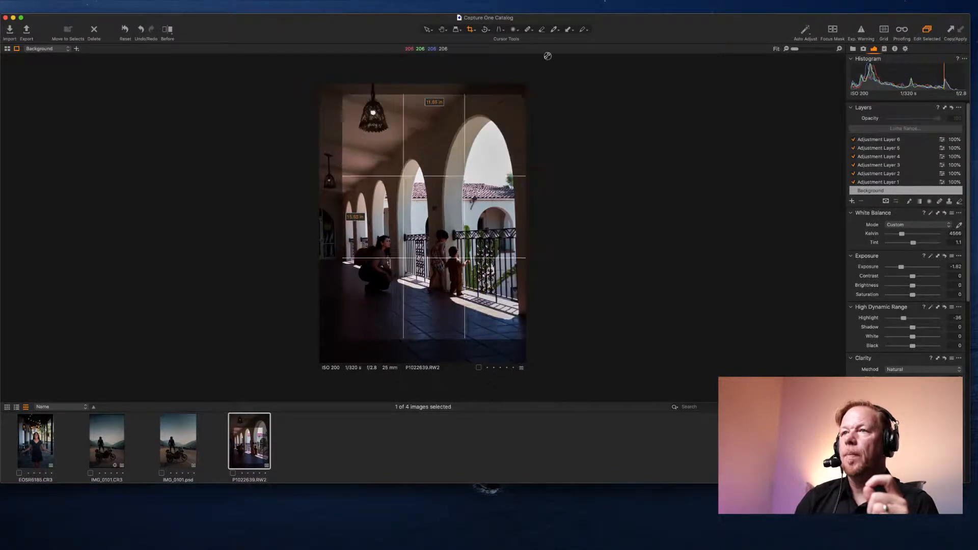
{"action": "left_click_drag", "start_coordinate": [330, 342], "coordinate": [322, 364]}
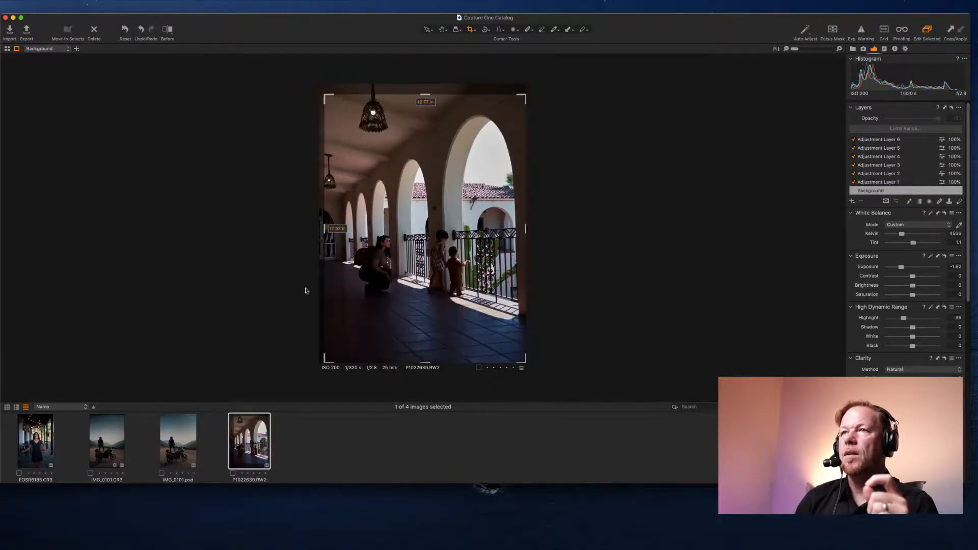
{"action": "mouse_move", "coordinate": [328, 96]}
{"action": "left_mouse_down"}
{"action": "mouse_move", "coordinate": [316, 72]}
{"action": "mouse_move", "coordinate": [316, 84]}
{"action": "left_mouse_up"}
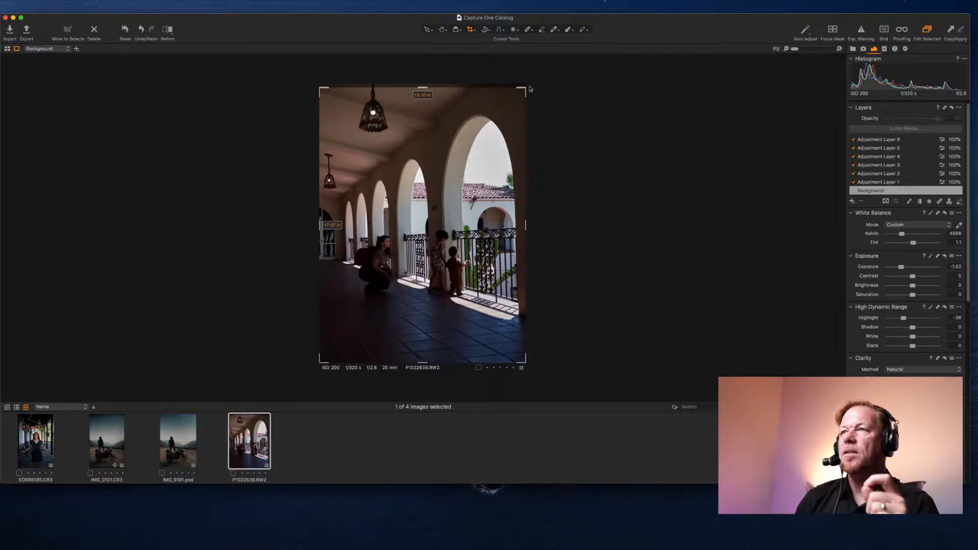
{"action": "mouse_move", "coordinate": [525, 88]}
{"action": "left_mouse_down"}
{"action": "mouse_move", "coordinate": [512, 129]}
{"action": "mouse_move", "coordinate": [525, 87]}
{"action": "left_mouse_up"}
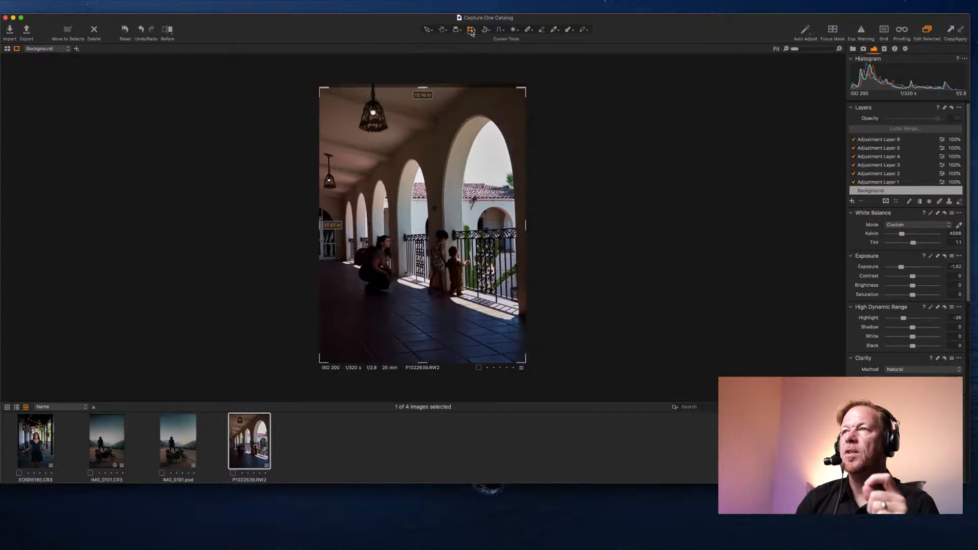
Set the crop to Unconstrained and tighten the frame to about 12.6 × 16 in, trimming the ceiling above the lamps
{"action": "left_click", "coordinate": [472, 33]}
{"action": "left_click", "coordinate": [475, 50]}
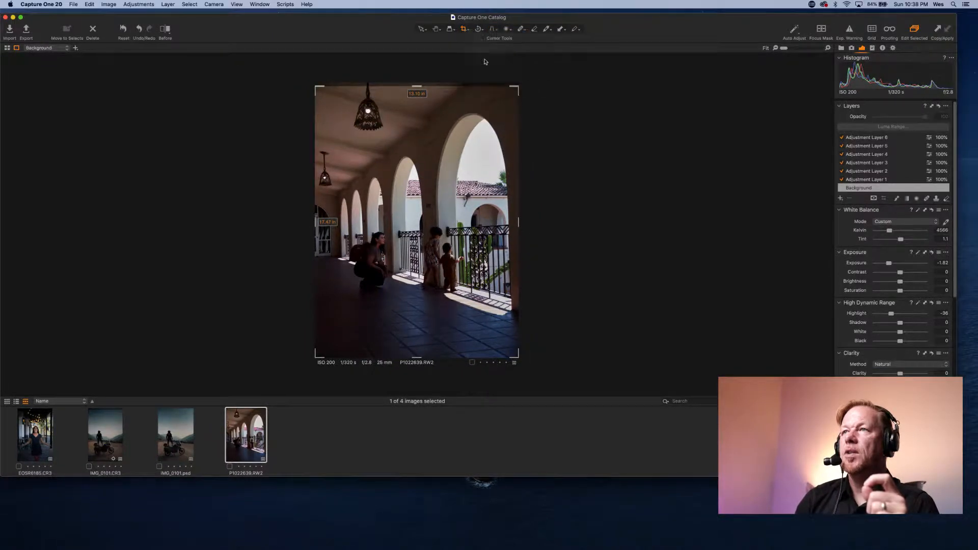
{"action": "left_click_drag", "start_coordinate": [523, 90], "coordinate": [493, 147]}
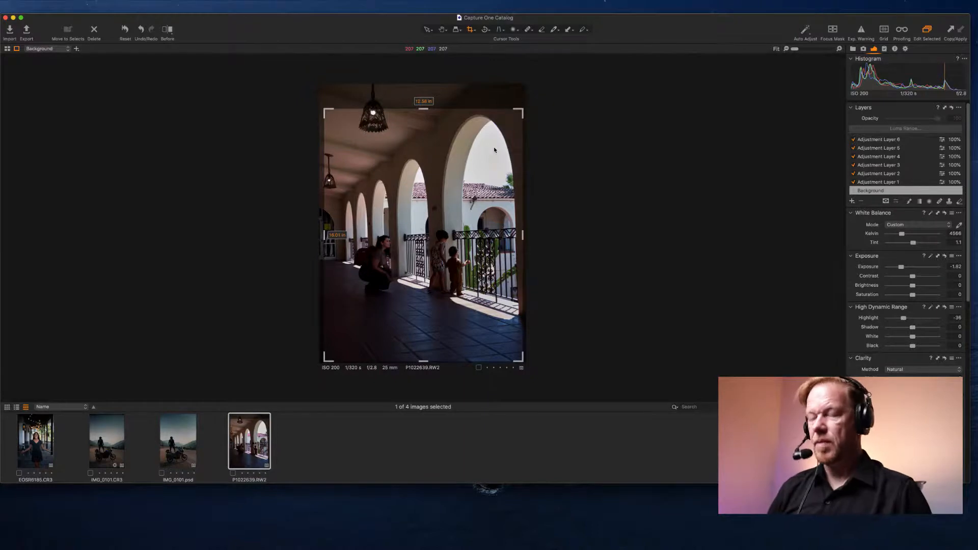
{"action": "key", "text": "h"}
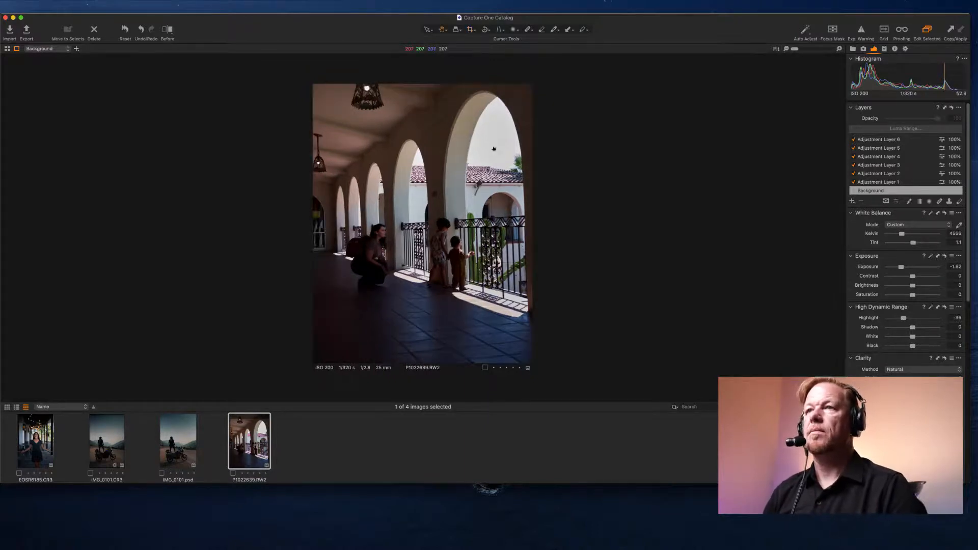
Send P1022639.RW2 to Adobe Photoshop 2020 for editing as a PSD, then return to Capture One
{"action": "left_click", "coordinate": [91, 5]}
{"action": "mouse_move", "coordinate": [107, 4]}
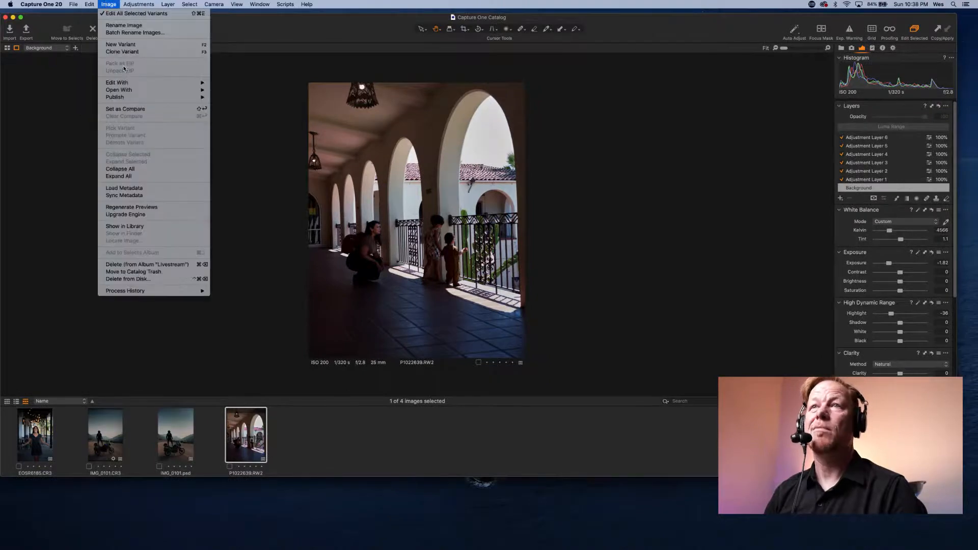
{"action": "mouse_move", "coordinate": [125, 82]}
{"action": "left_click", "coordinate": [238, 85]}
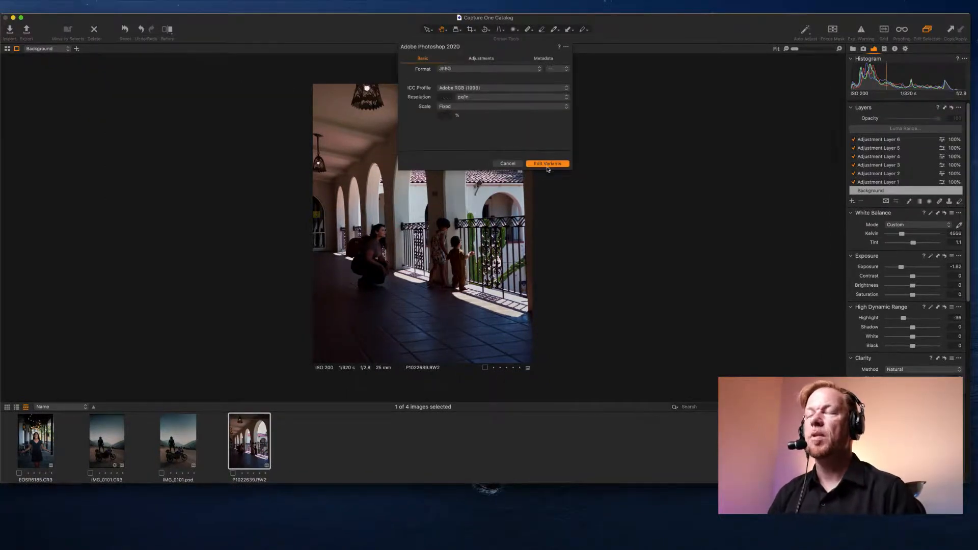
{"action": "left_click", "coordinate": [547, 166]}
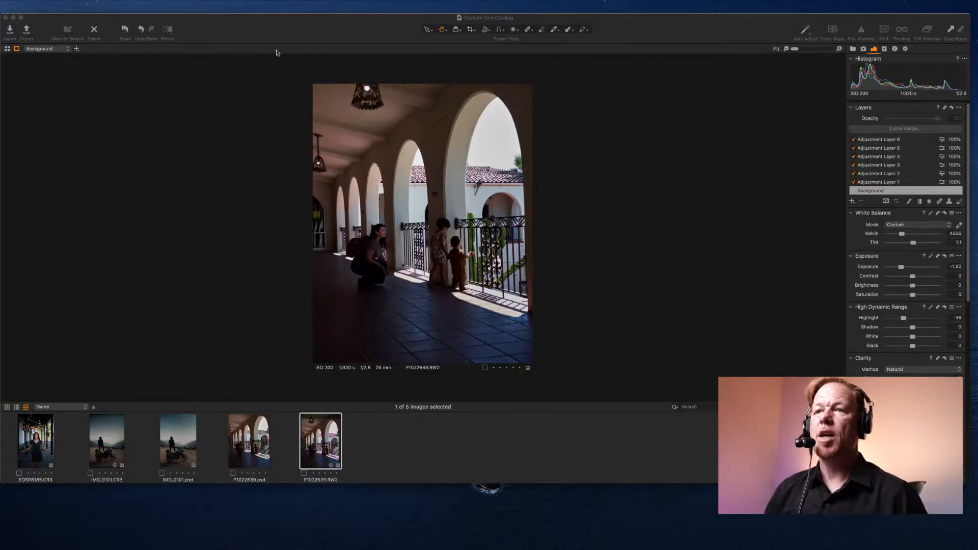
{"action": "left_click", "coordinate": [280, 34]}
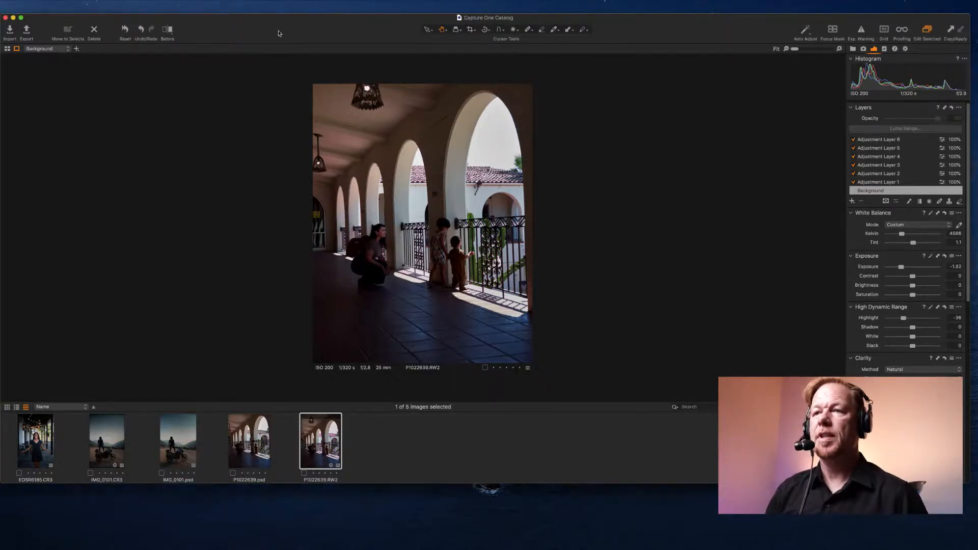
Compare P1022639.psd with the P1022639.RW2 original by viewing each in turn, ending on the PSD
{"action": "left_click", "coordinate": [247, 442]}
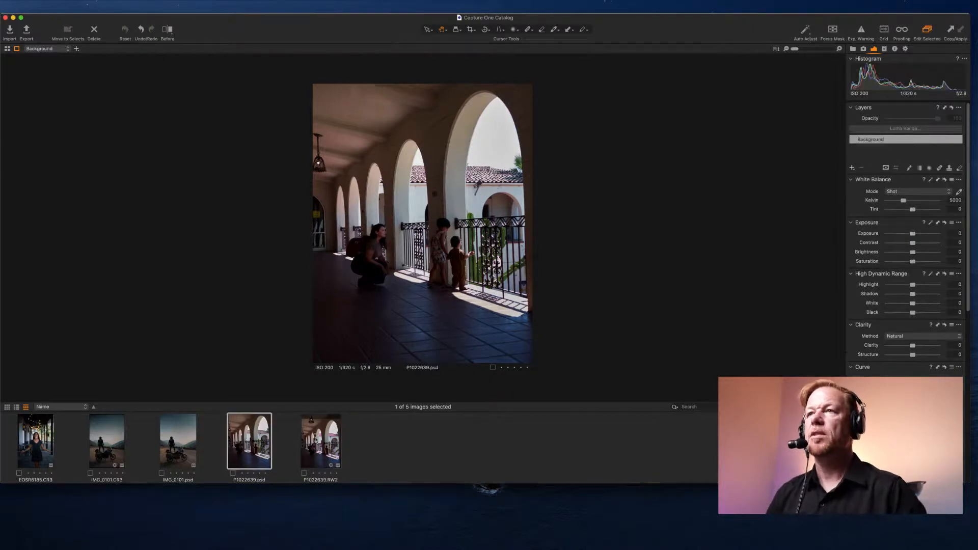
{"action": "left_click", "coordinate": [316, 440]}
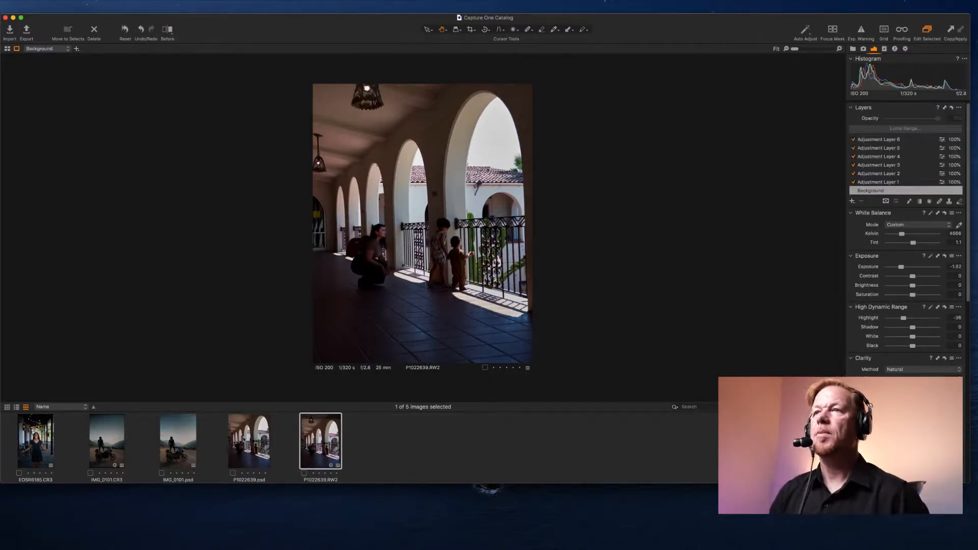
{"action": "left_click", "coordinate": [244, 439]}
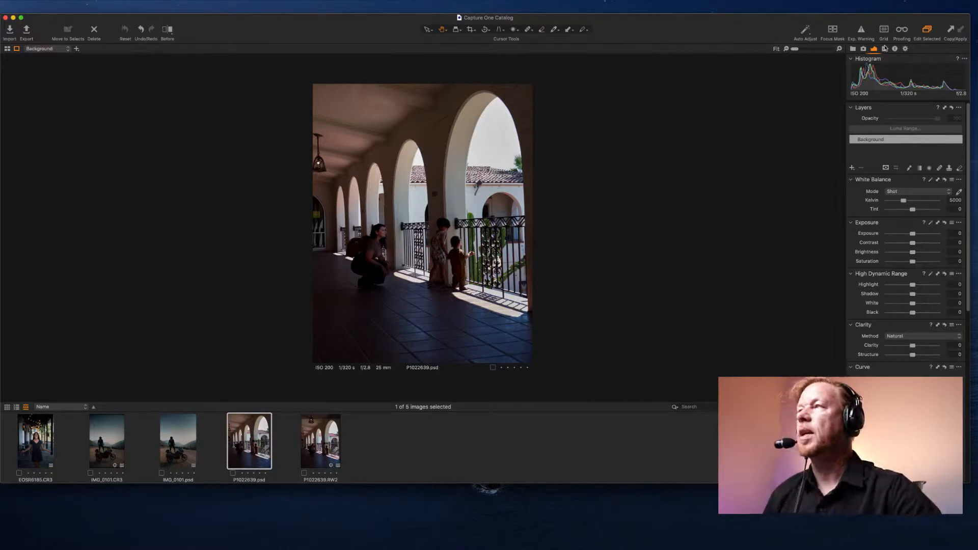
Apply the user style BW-15 (Film Grain) from the B&W (v11) set to P1022639.psd and return to the adjustment tools
{"action": "left_click", "coordinate": [884, 48]}
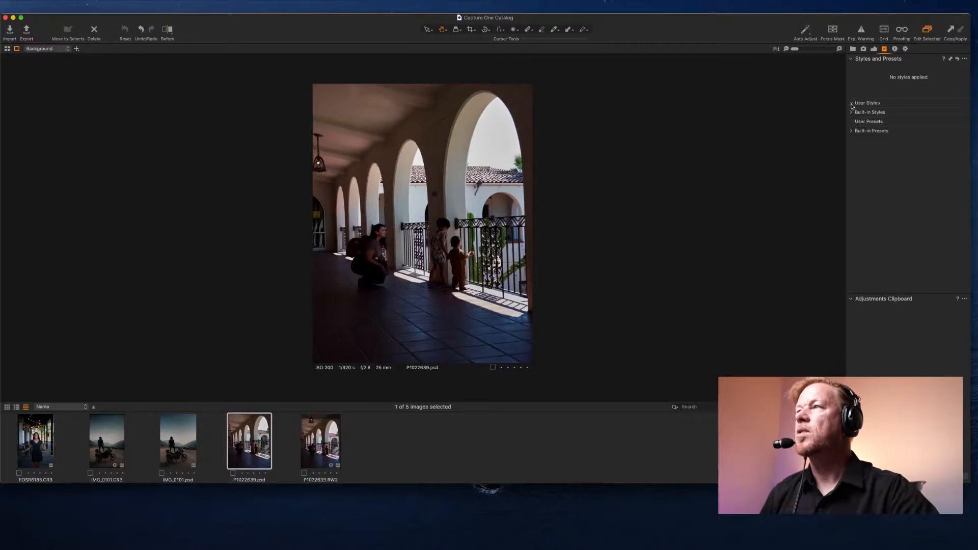
{"action": "left_click", "coordinate": [851, 104]}
{"action": "left_click", "coordinate": [857, 111]}
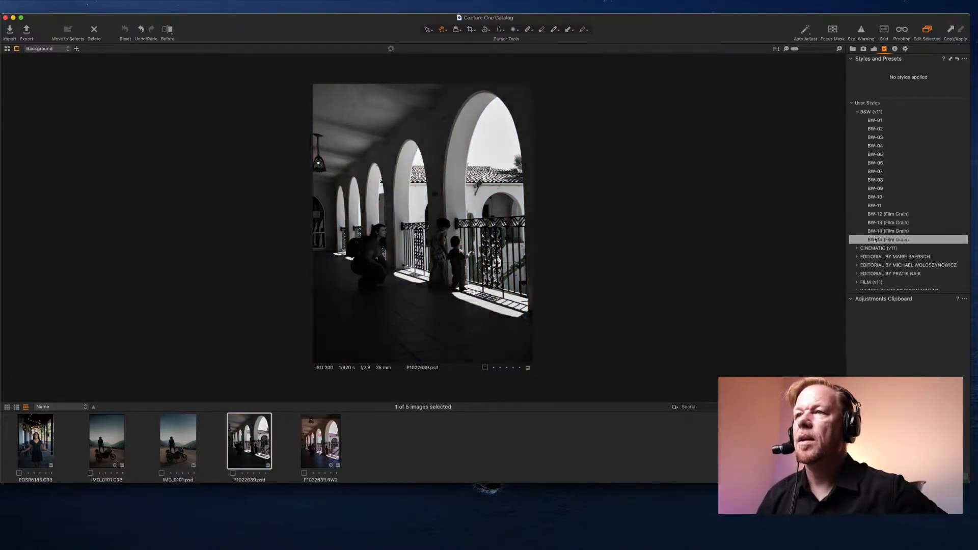
{"action": "left_click", "coordinate": [875, 240]}
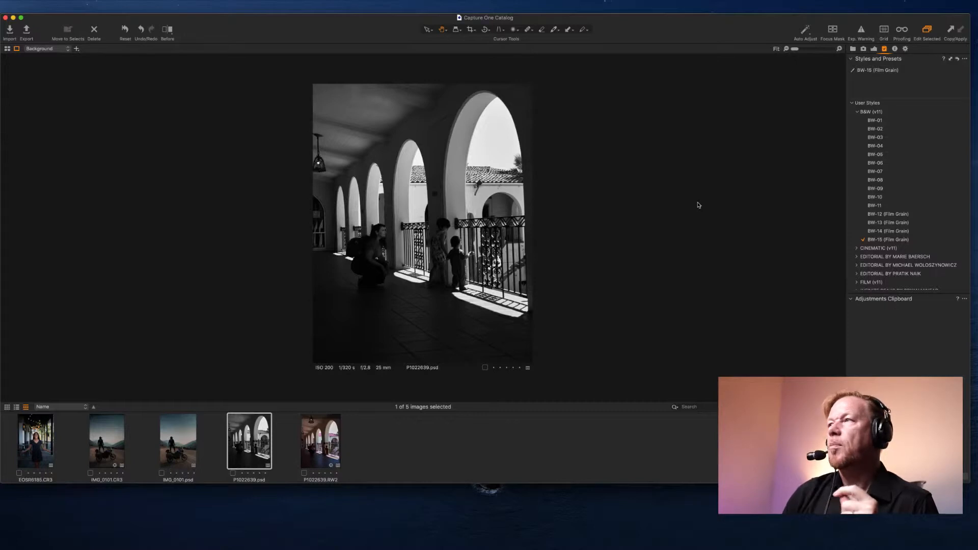
{"action": "left_click", "coordinate": [873, 51]}
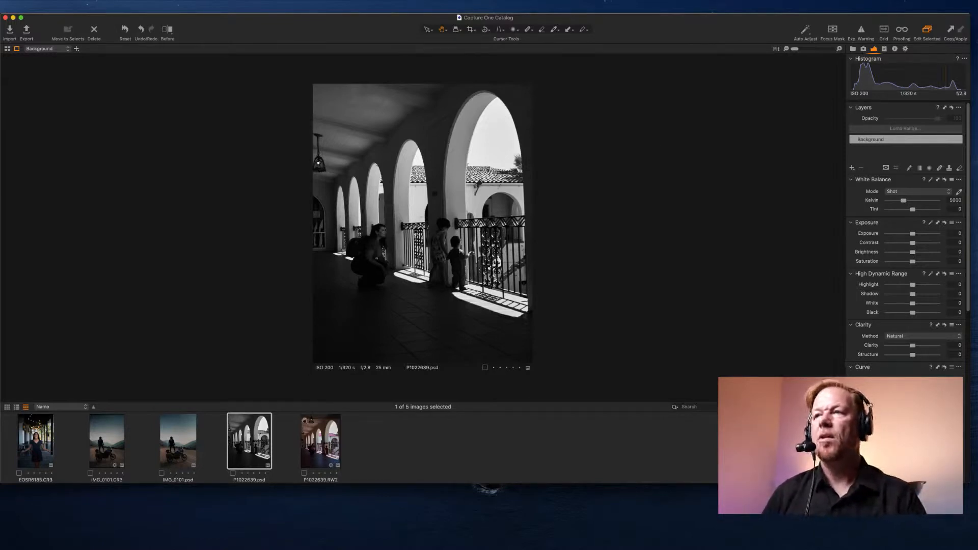
Compare before and after in split view for P1022639.RW2 and P1022639.psd, and check IMG_0101.CR3 before returning to the PSD
{"action": "left_click", "coordinate": [314, 437]}
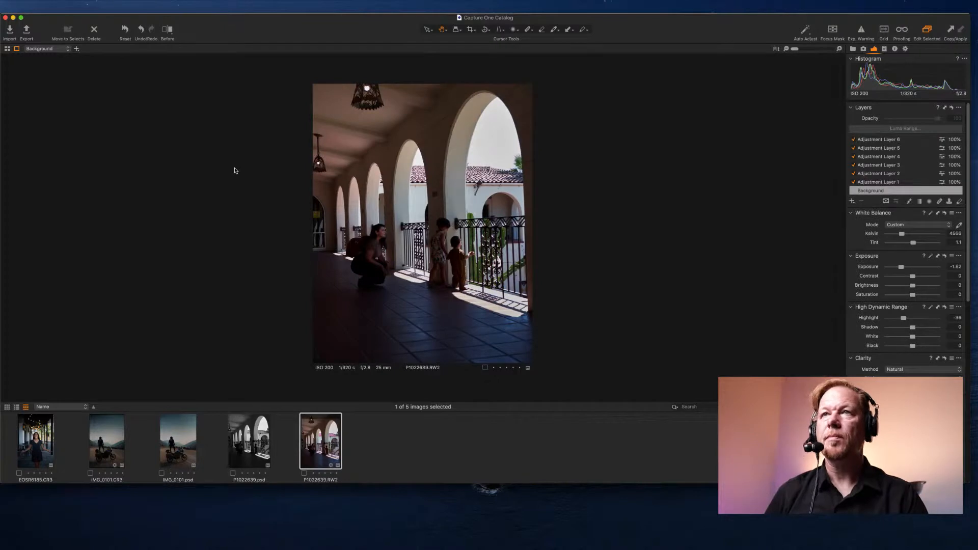
{"action": "left_click", "coordinate": [167, 31]}
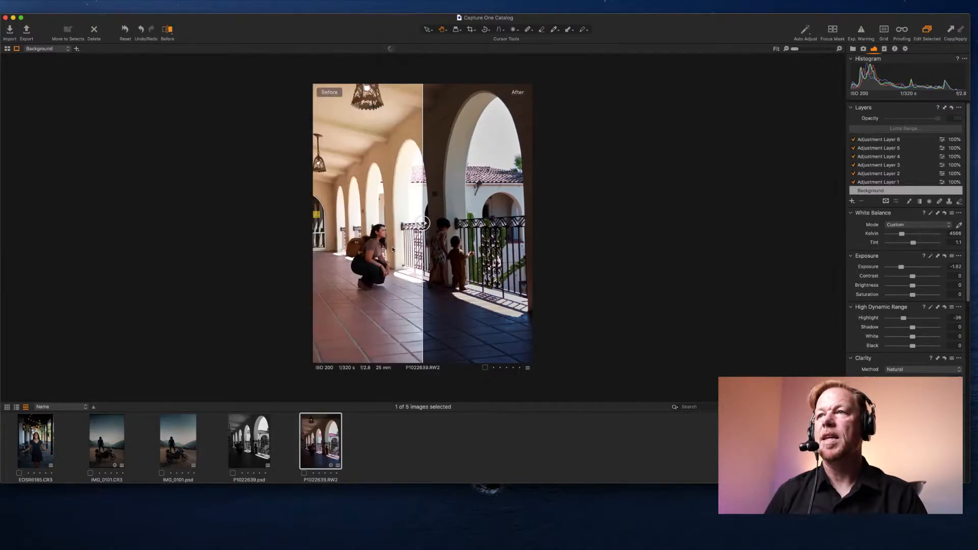
{"action": "mouse_move", "coordinate": [429, 227]}
{"action": "left_mouse_down"}
{"action": "mouse_move", "coordinate": [356, 237]}
{"action": "mouse_move", "coordinate": [540, 248]}
{"action": "mouse_move", "coordinate": [353, 248]}
{"action": "mouse_move", "coordinate": [532, 249]}
{"action": "mouse_move", "coordinate": [382, 244]}
{"action": "mouse_move", "coordinate": [426, 239]}
{"action": "left_mouse_up"}
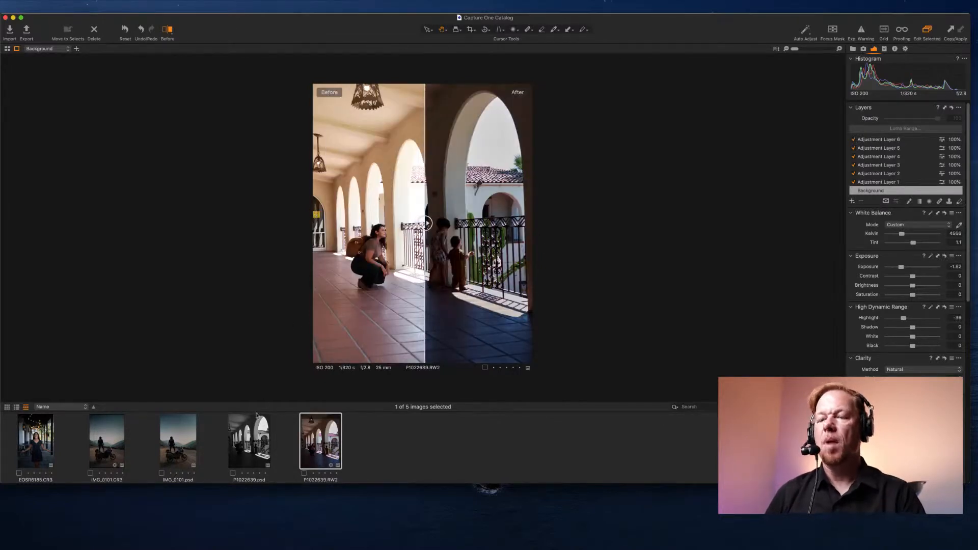
{"action": "left_click", "coordinate": [257, 437]}
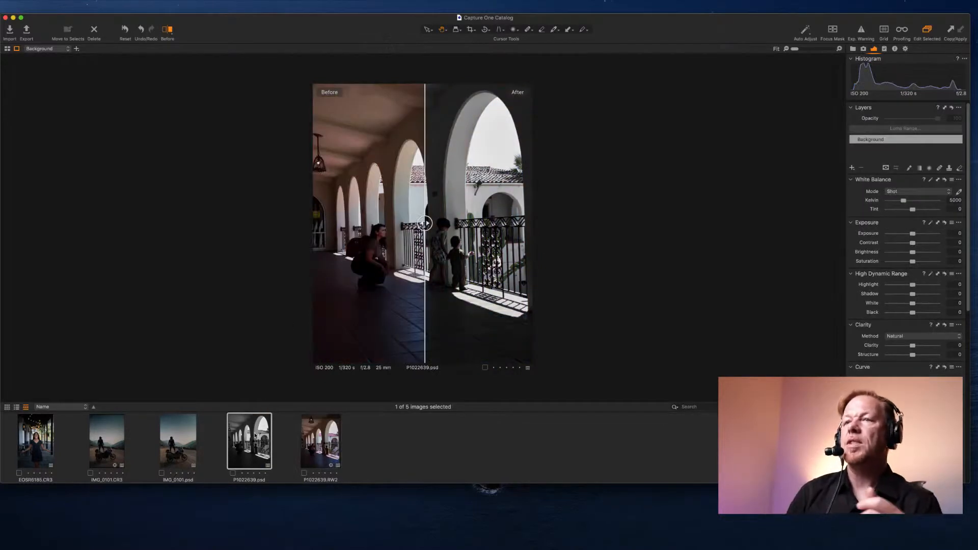
{"action": "left_click", "coordinate": [168, 31]}
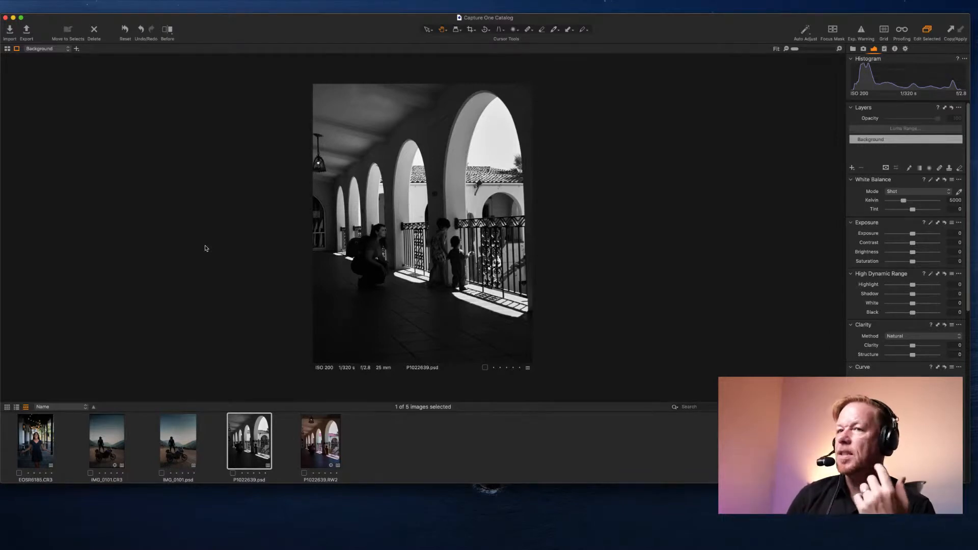
{"action": "left_click", "coordinate": [97, 442]}
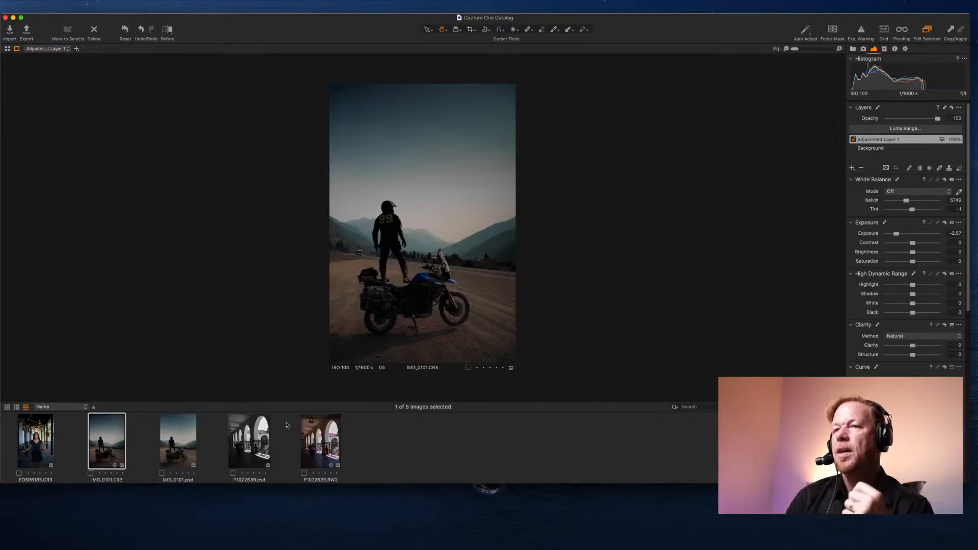
{"action": "left_click", "coordinate": [247, 443]}
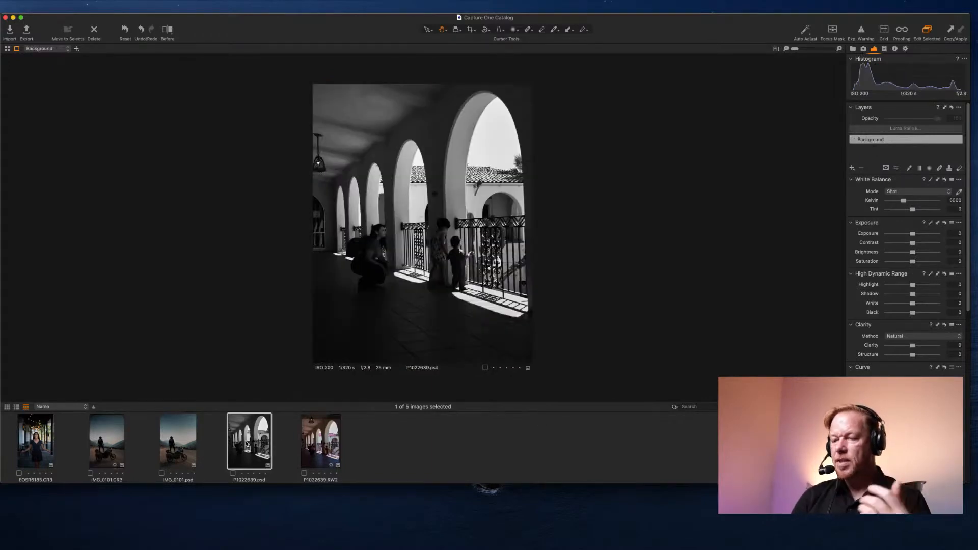